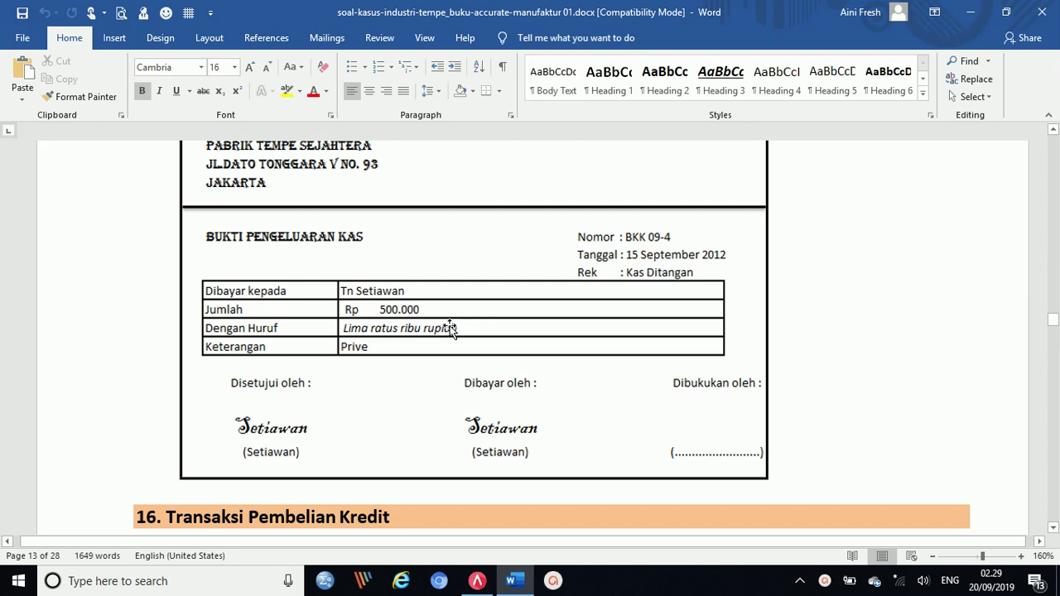
Switch to ACCURATE and start a new cash payment paid from Kas Ditangan, dated 15/09/2012
click(477, 581)
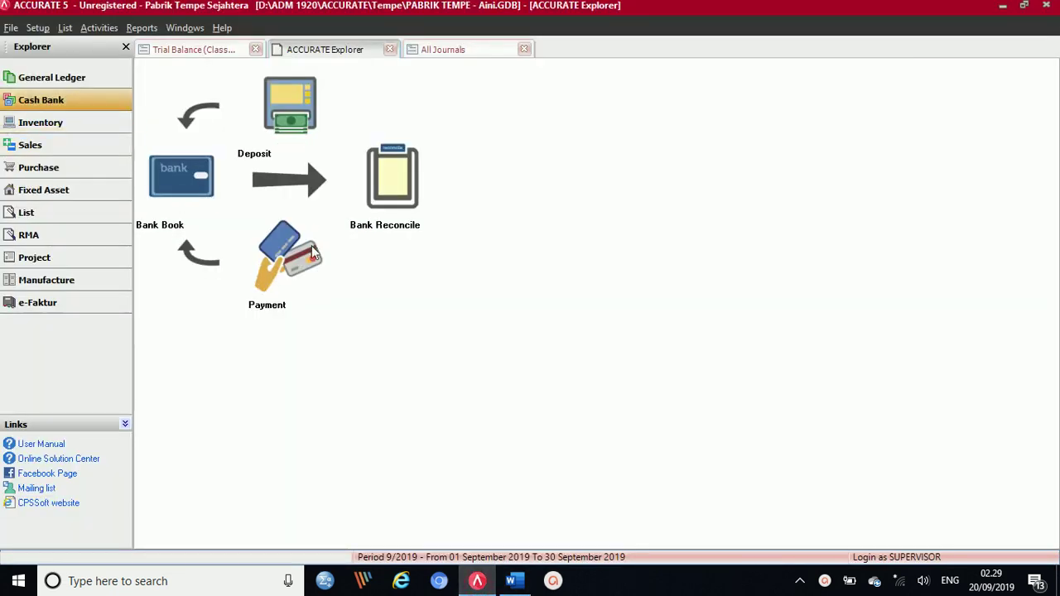
click(300, 248)
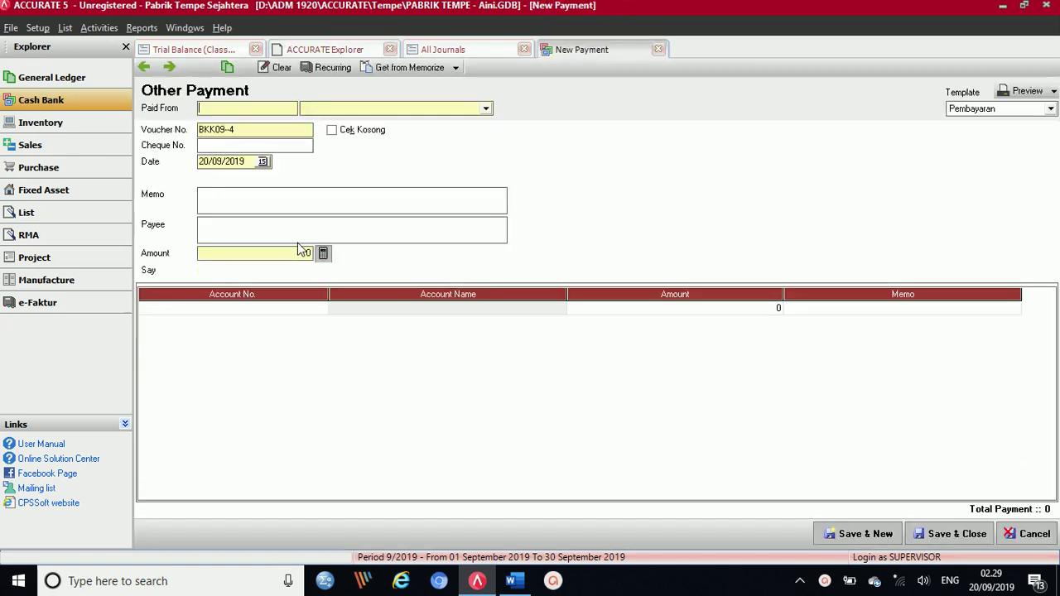
click(487, 112)
click(341, 142)
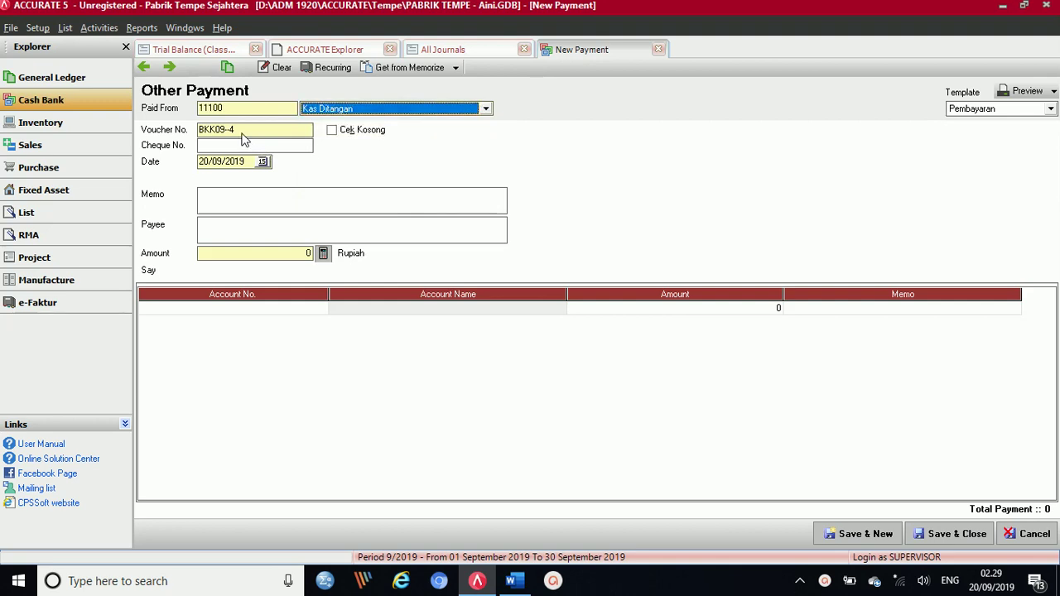
click(247, 162)
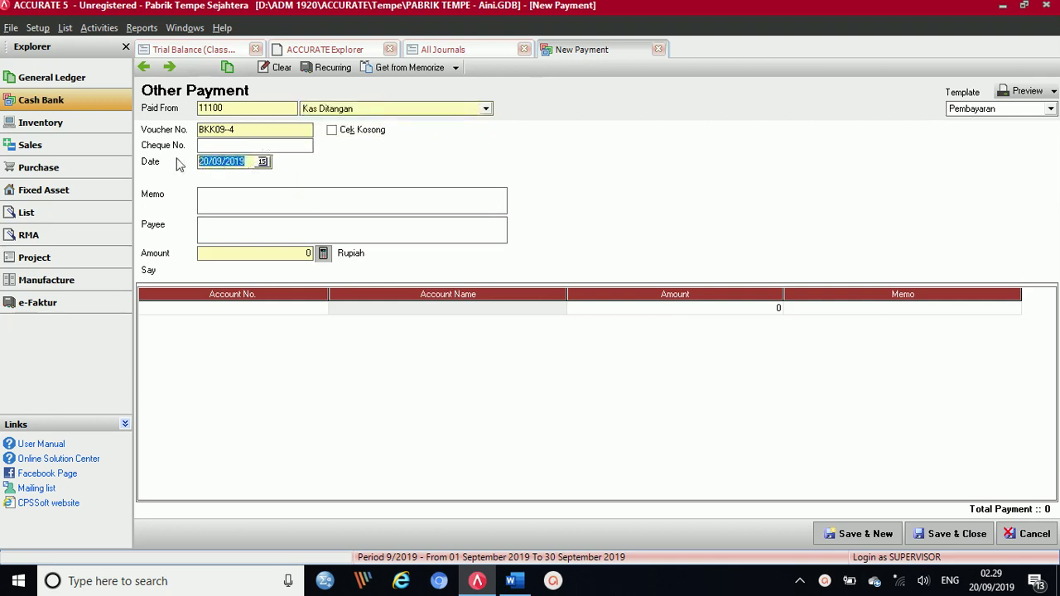
text(15)
Enter the memo "Pengambilan Prive", the payee's name and an amount of 500.000 on the payment
click(222, 207)
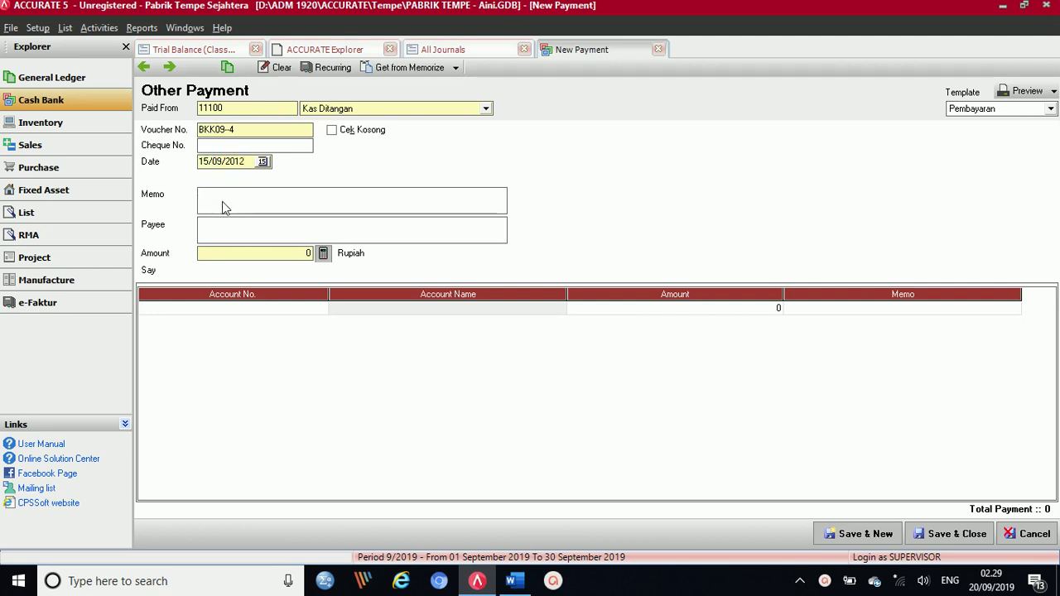
text(Pengam)
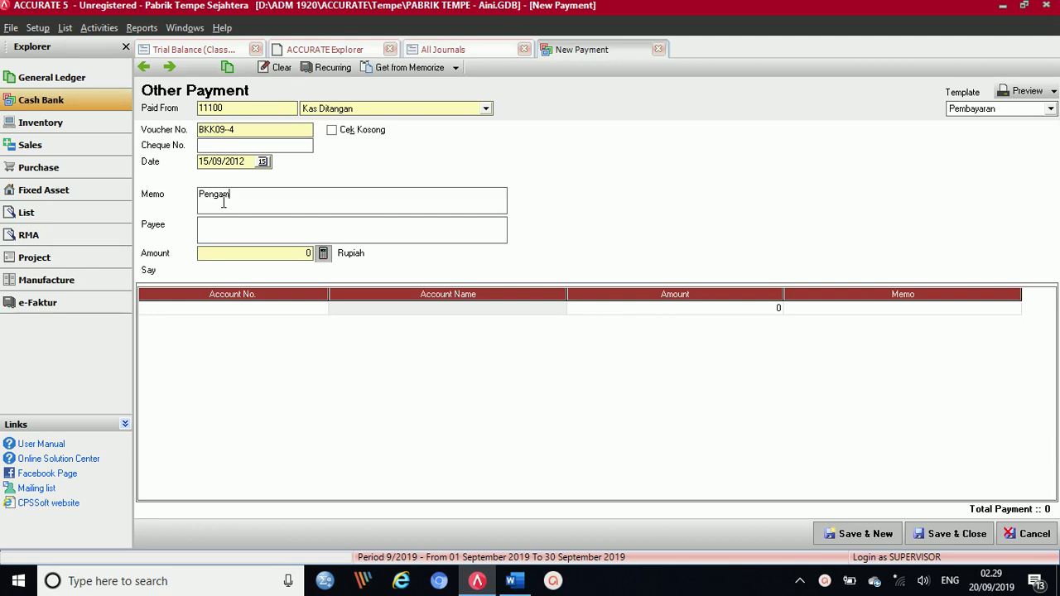
text(bilan Prive)
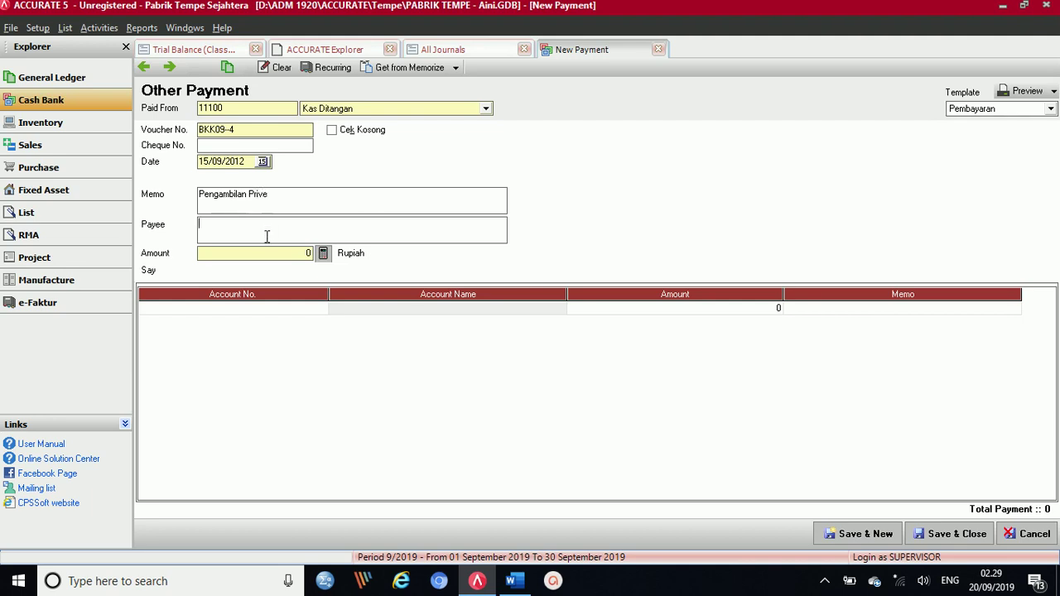
text(Tn Setiawan)
click(270, 255)
text(500.000)
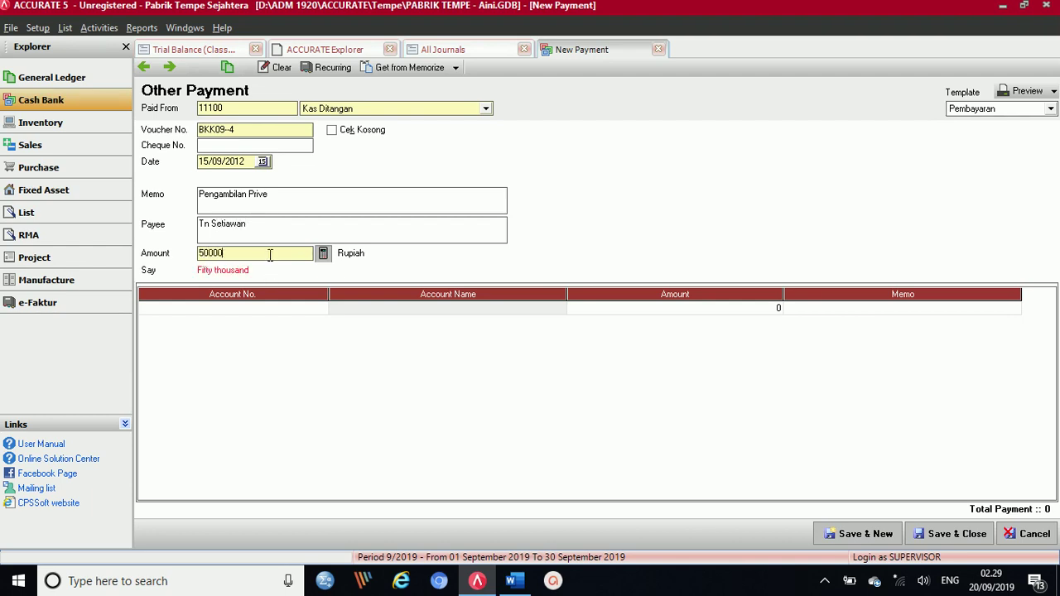
key(Tab)
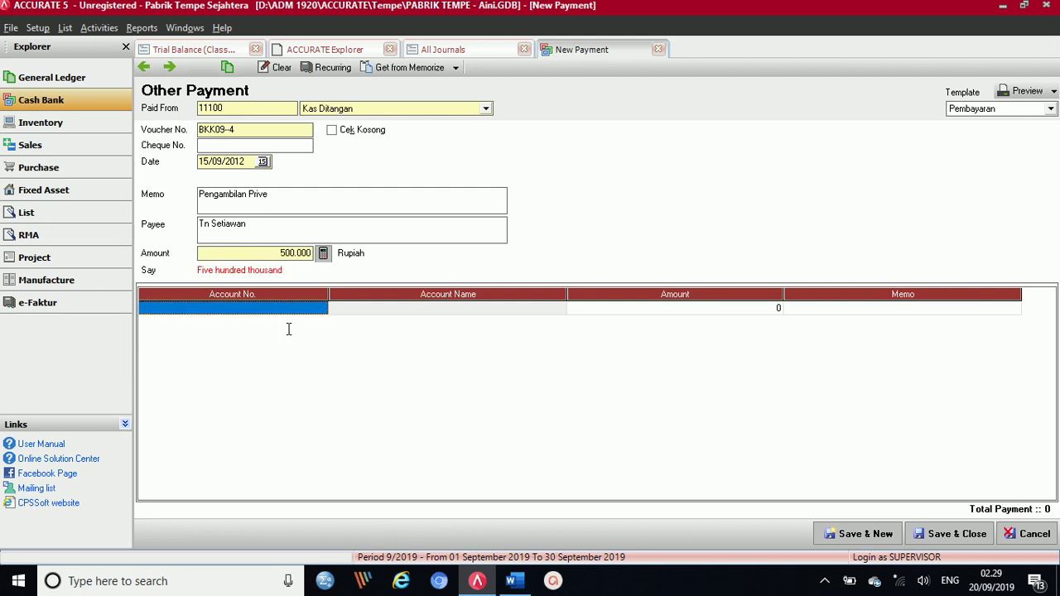
Allocate the full payment to the owner's Prive account, then save and close the payment
text(prive)
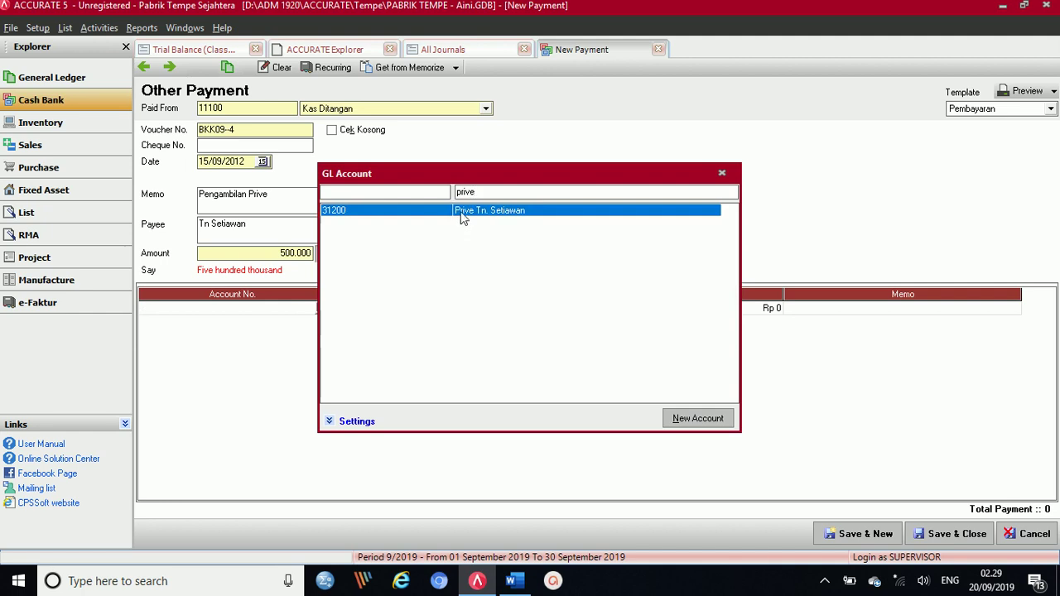
key(Return)
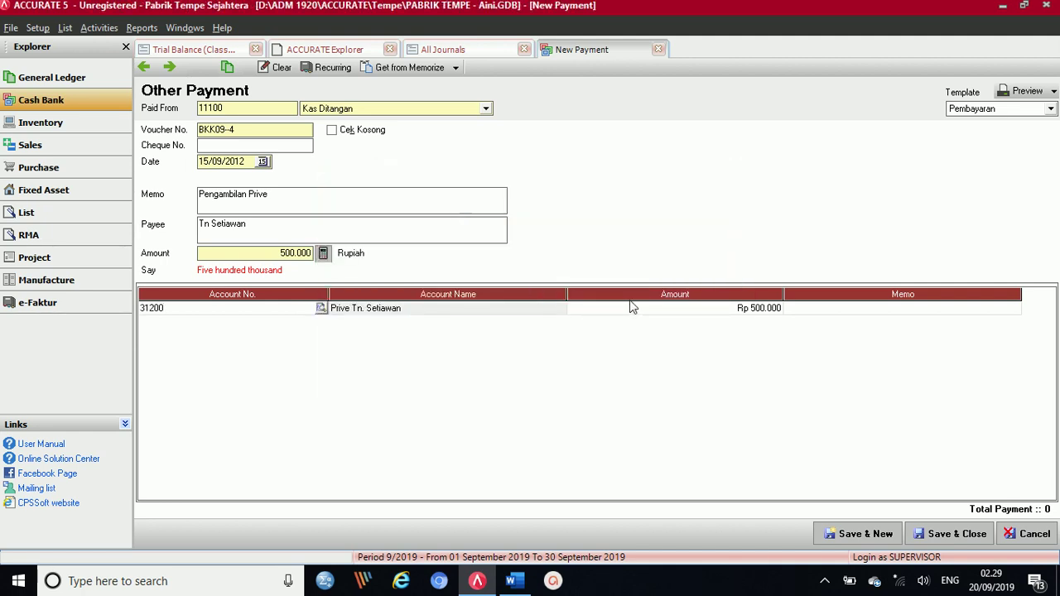
key(Tab)
key(Tab)
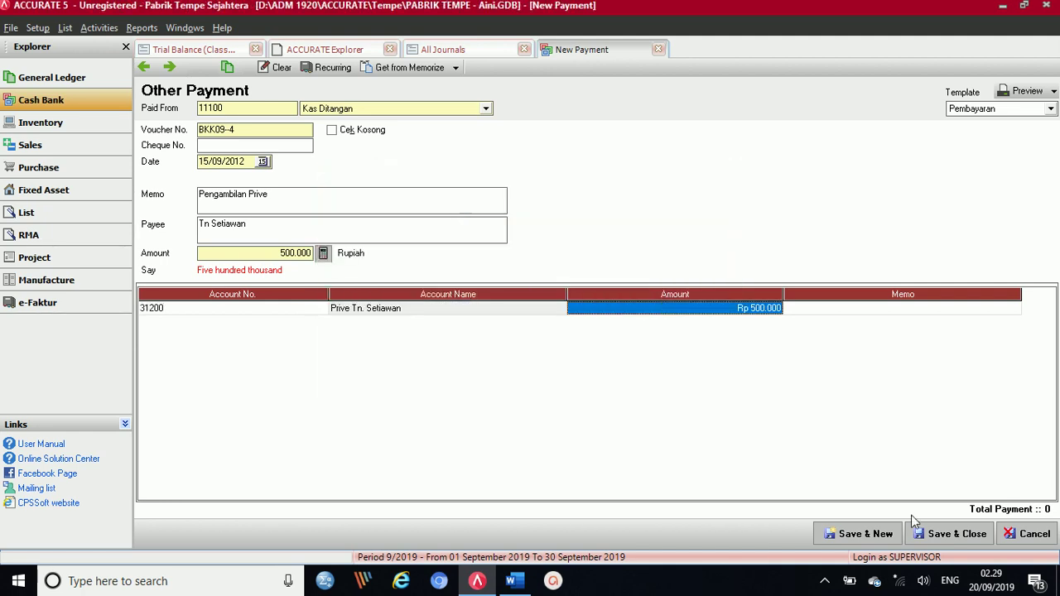
click(955, 537)
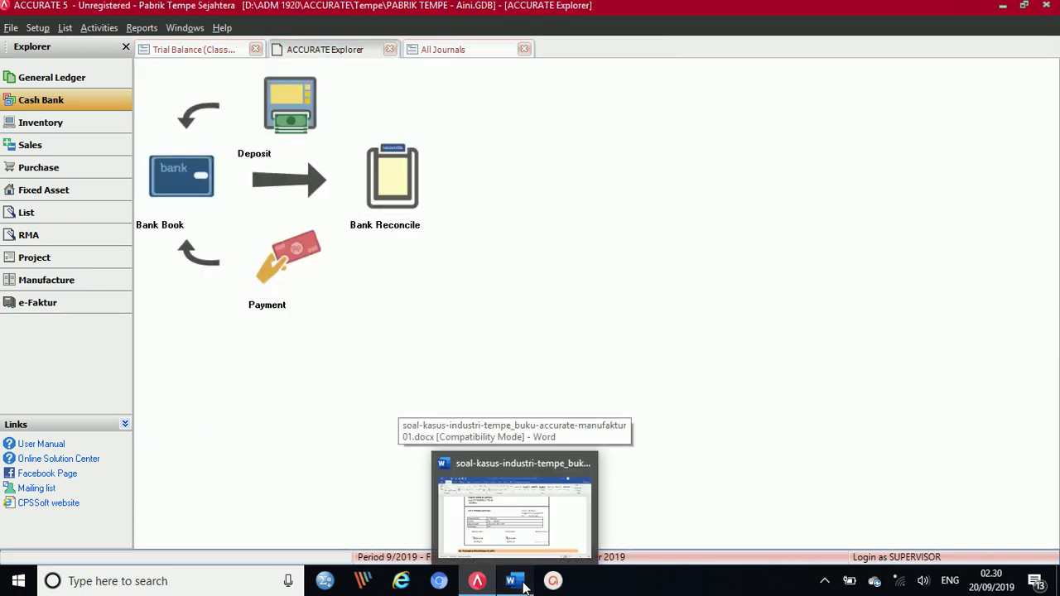
Switch to the Word document and read the supplier invoice under 16. Transaksi Pembelian Kredit
click(512, 506)
scroll(476, 384, down, 4)
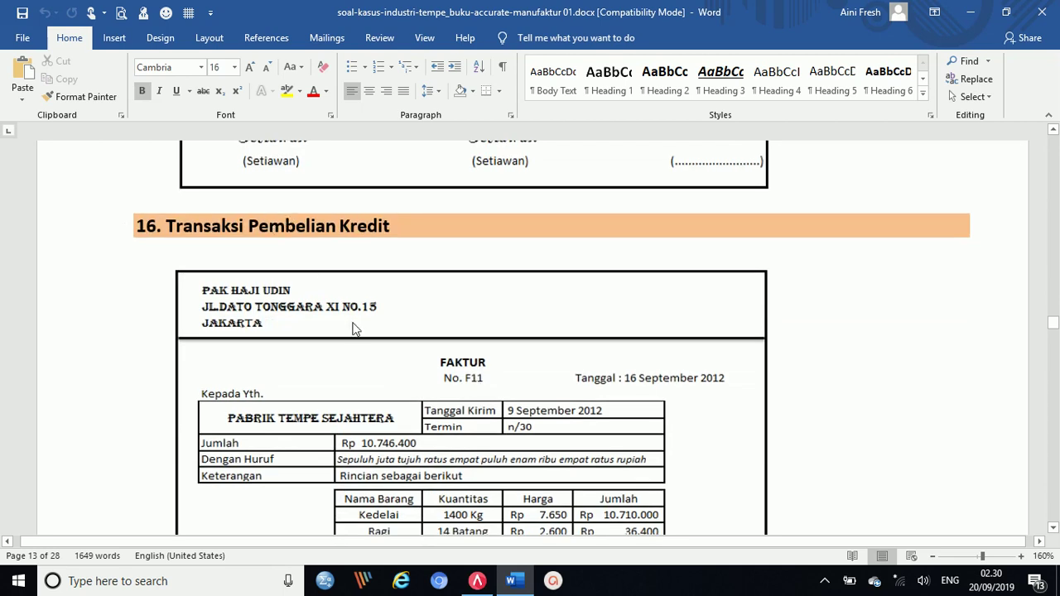
scroll(355, 332, down, 2)
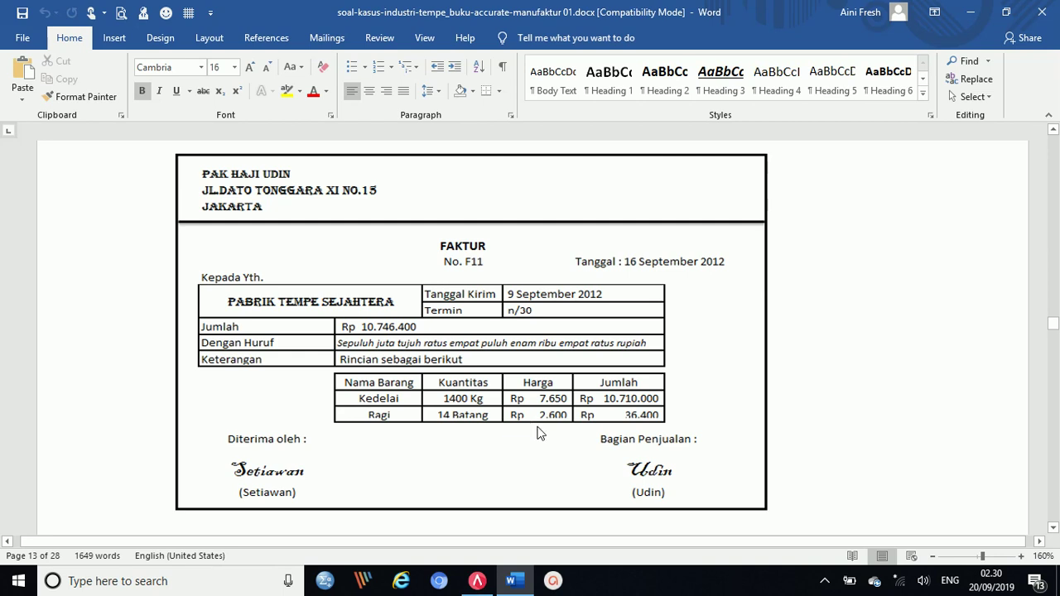
Switch back to ACCURATE and start a new purchase invoice for the vendor named on the supplier's invoice
click(484, 588)
click(49, 171)
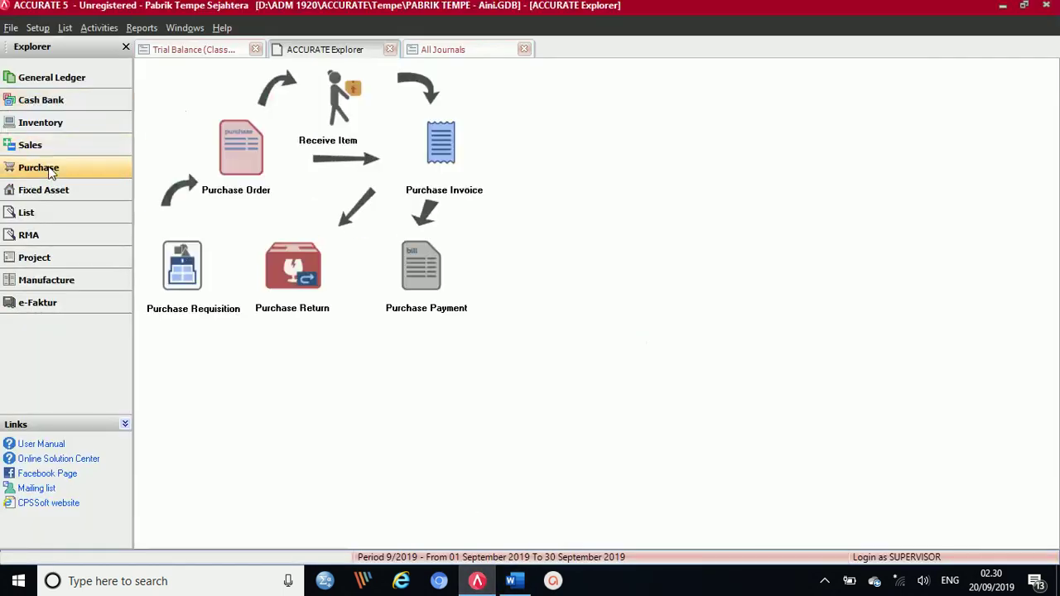
click(434, 142)
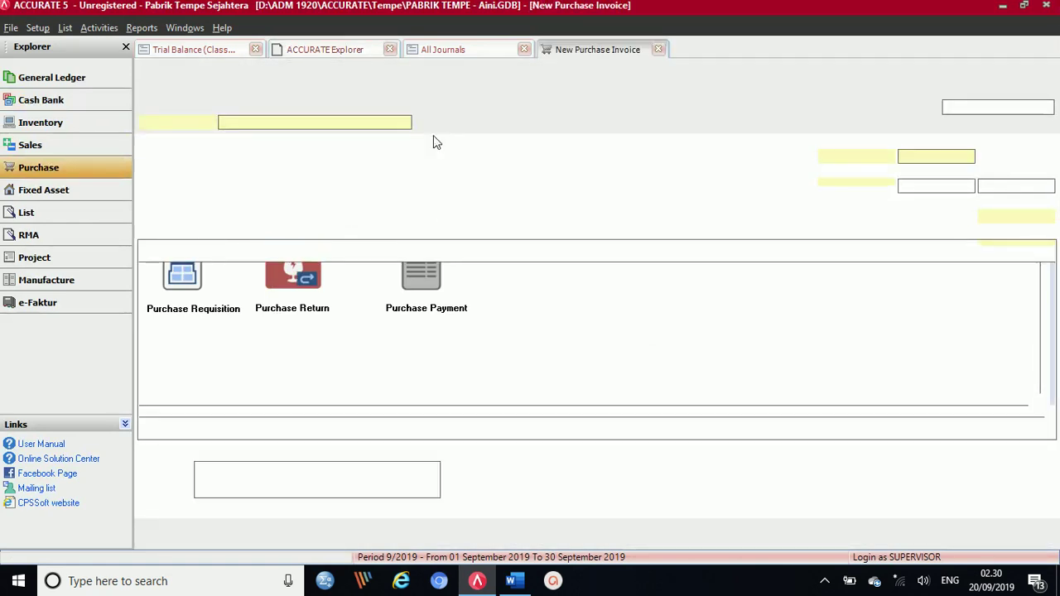
click(405, 123)
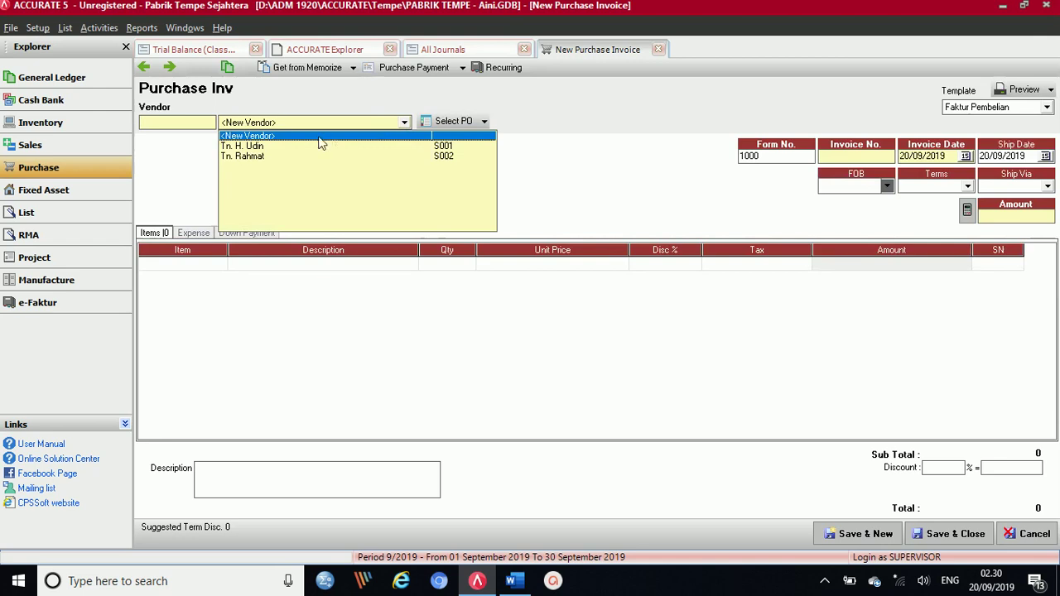
click(275, 146)
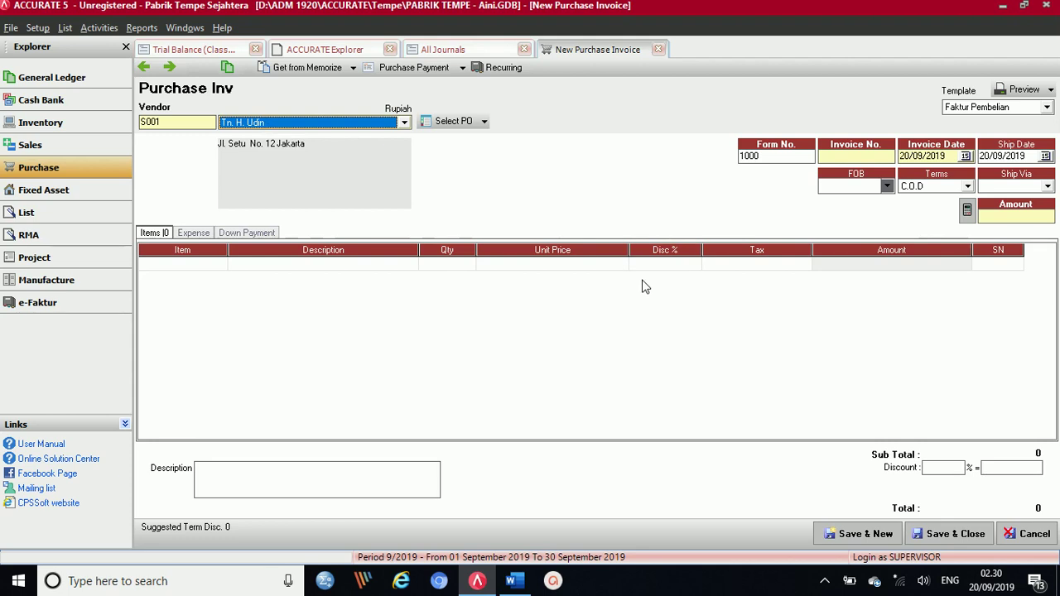
Set the purchase invoice number to F11, checking it in the Word document, and the invoice date to 16/09/2012
click(839, 159)
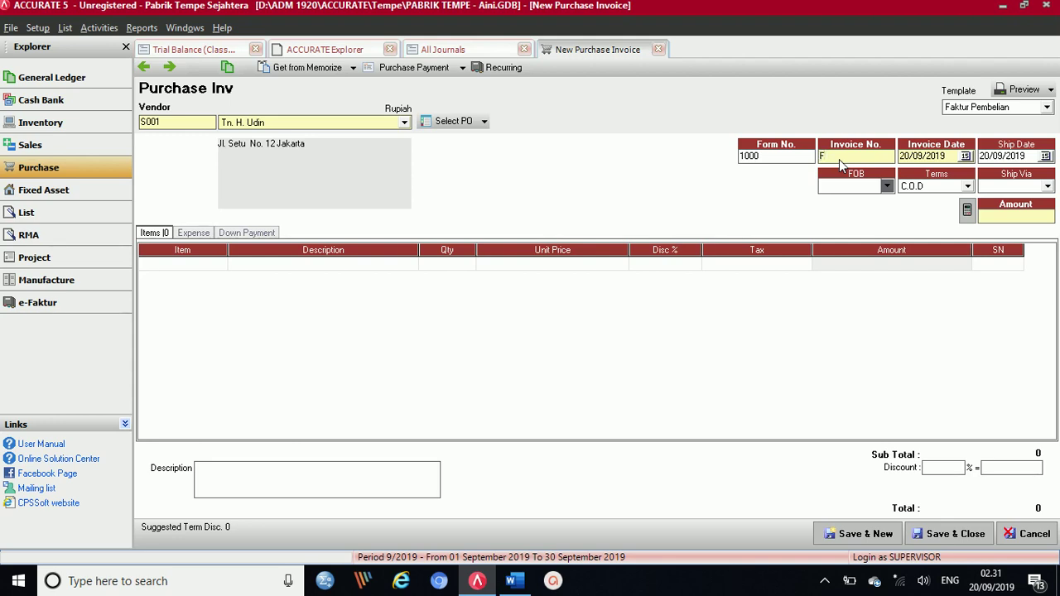
click(514, 581)
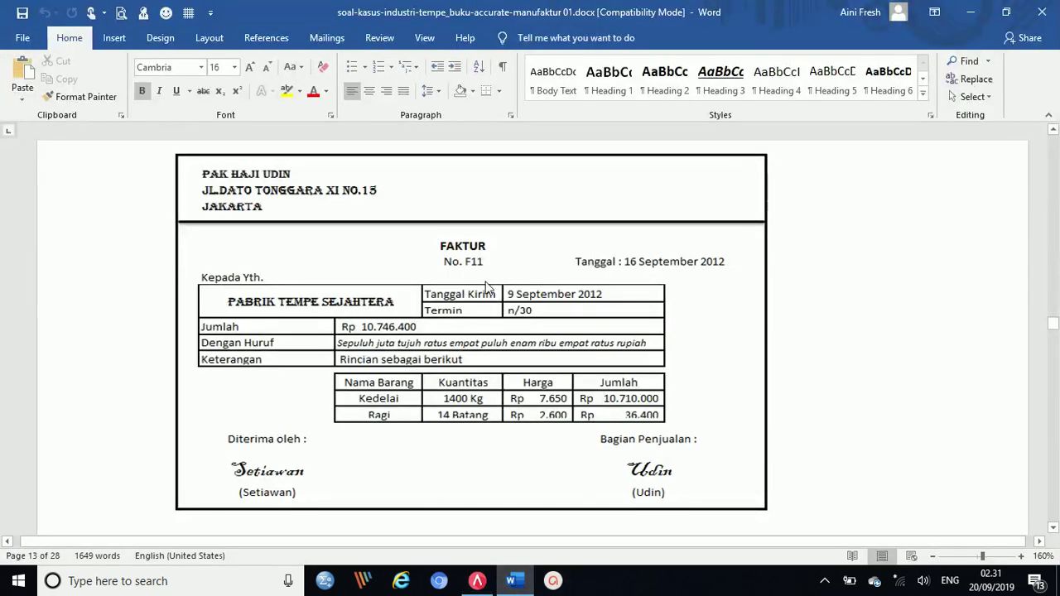
click(477, 581)
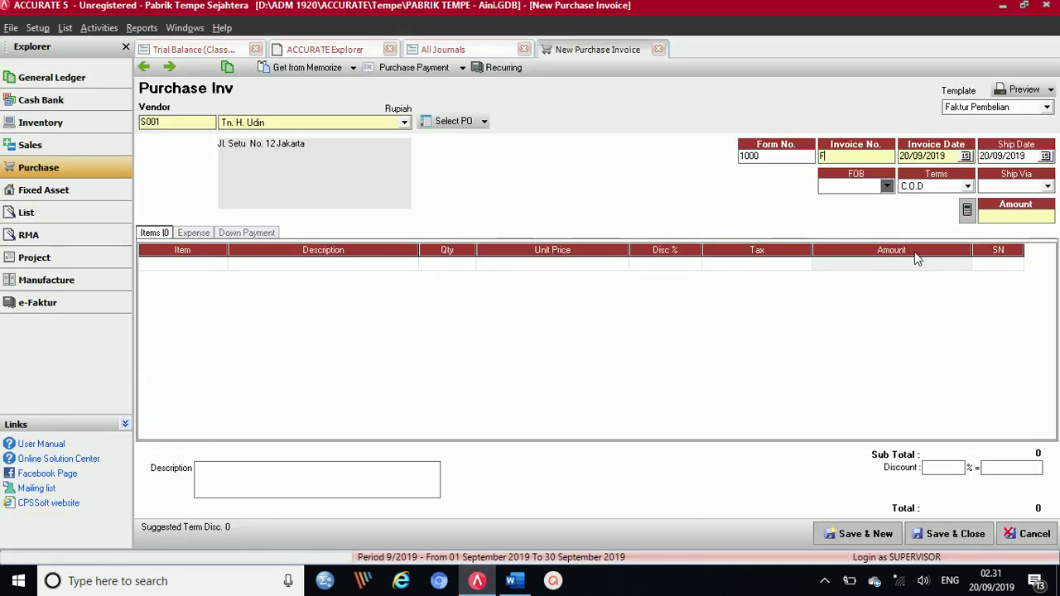
text(11)
key(Tab)
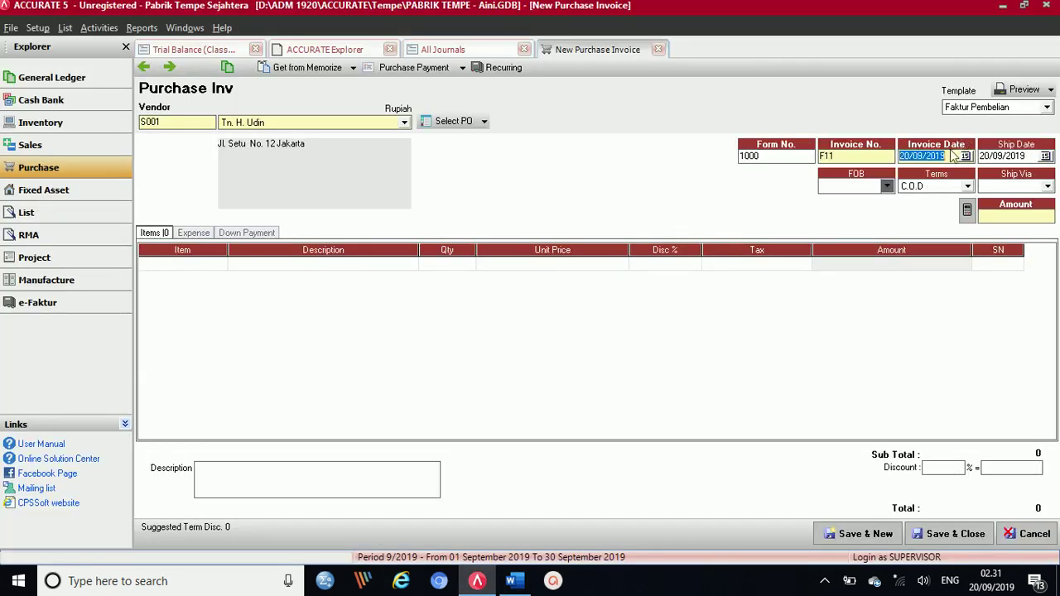
text(16/0)
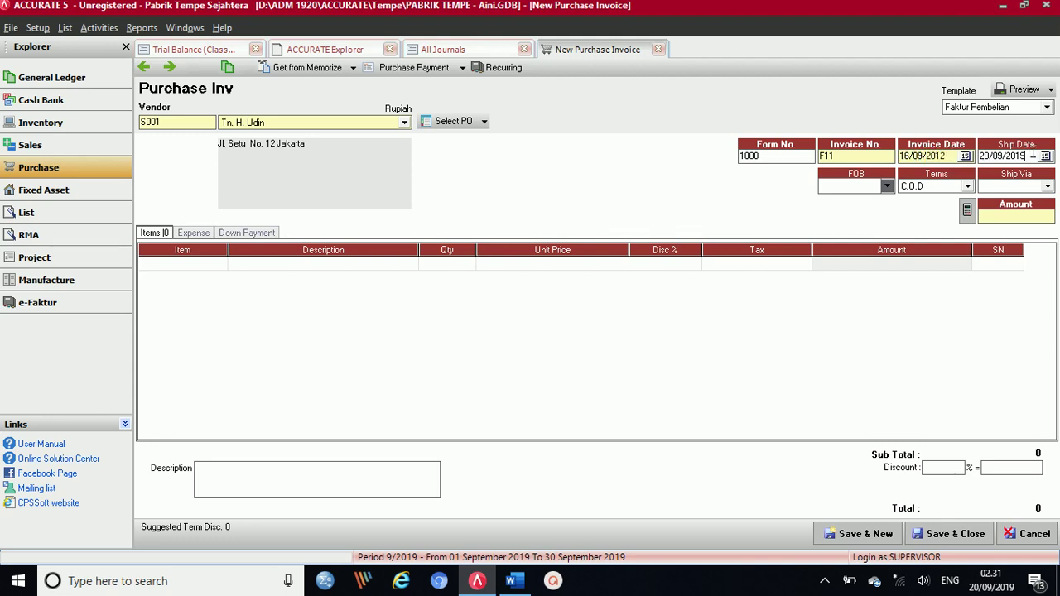
Check the delivery details in the Word document, then set the ship date to 09/09/2012 and the terms to Net 30
key(Tab)
click(505, 585)
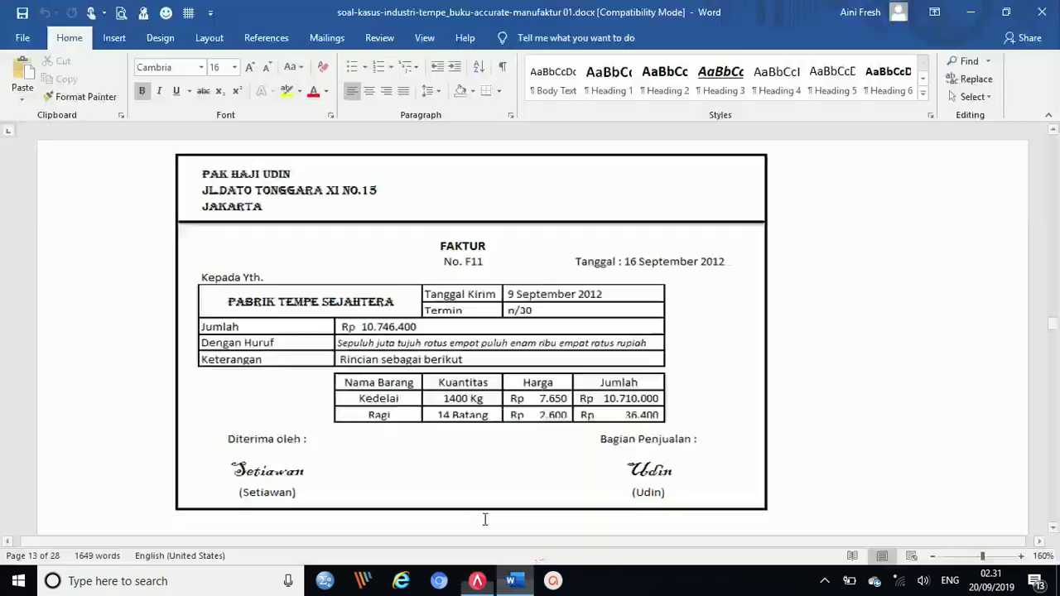
click(477, 581)
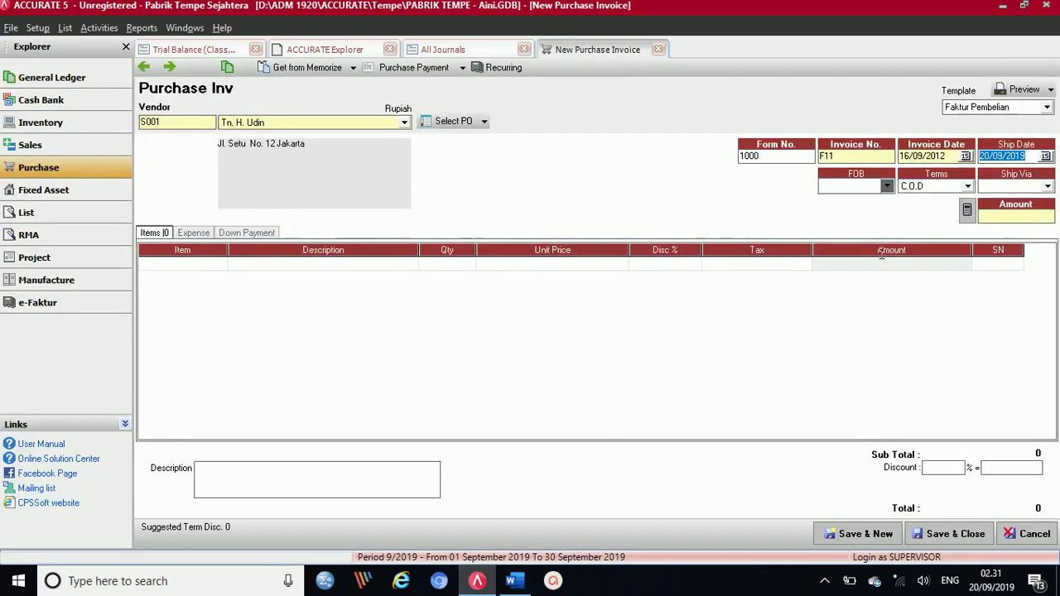
text(09/09/12)
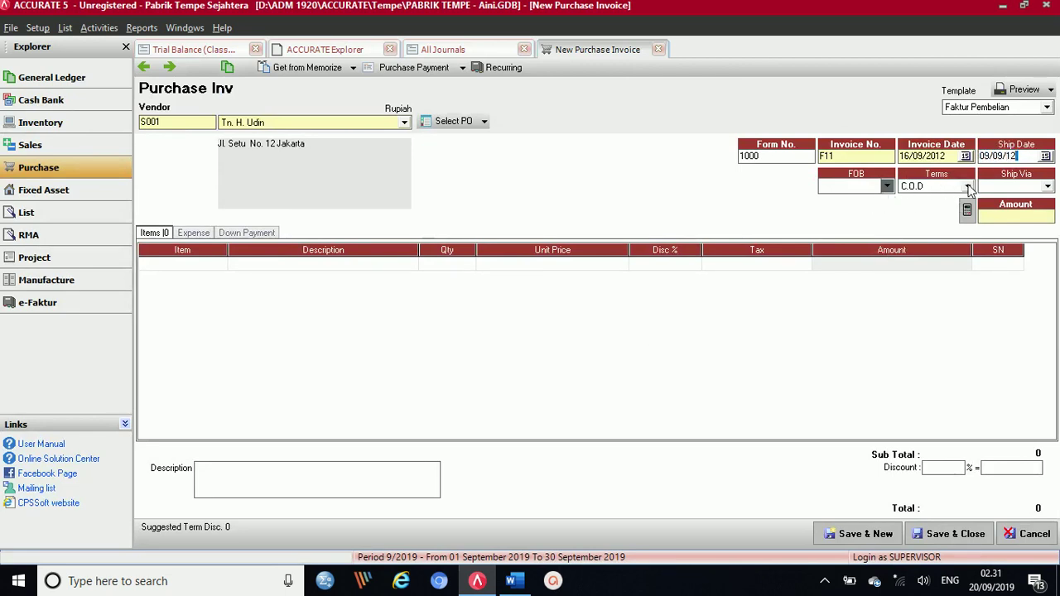
click(967, 186)
click(919, 219)
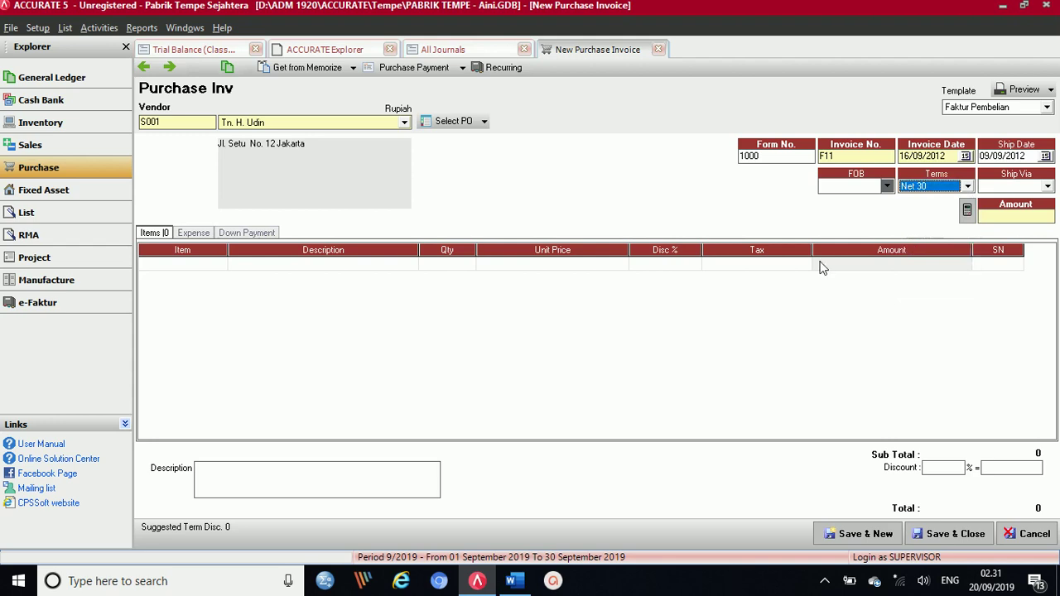
Add item P002 KEDELAI to the first line of the purchase invoice with a quantity of 1400
click(187, 268)
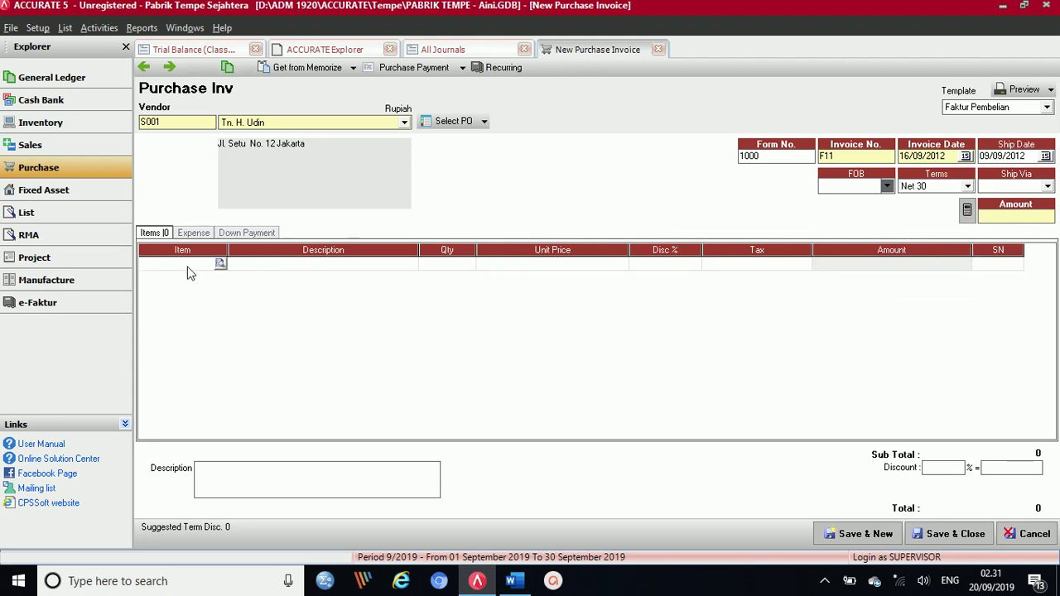
text(t)
key(Return)
key(BackSpace)
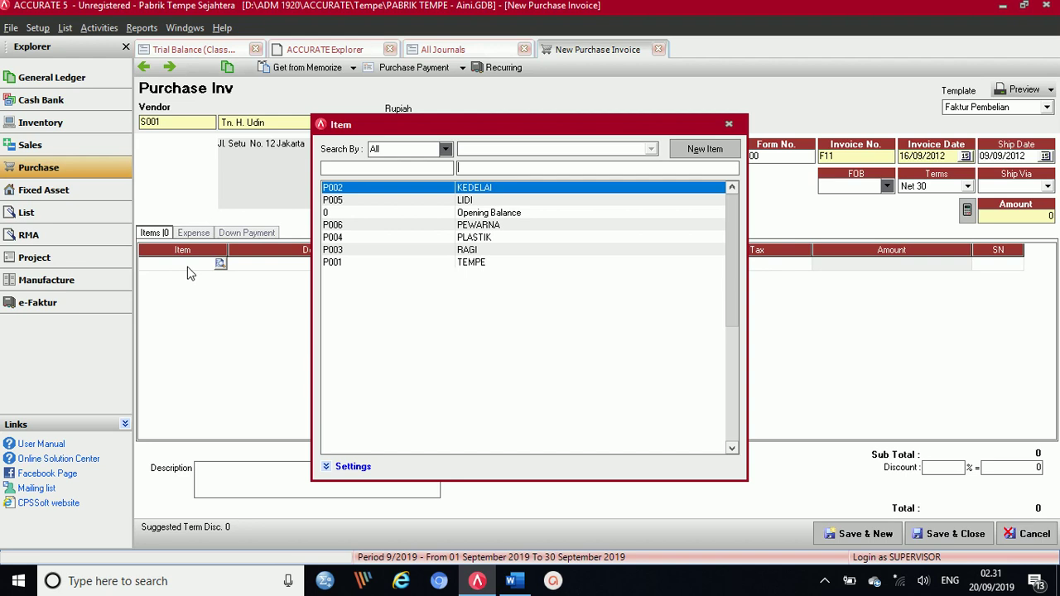
double_click(471, 188)
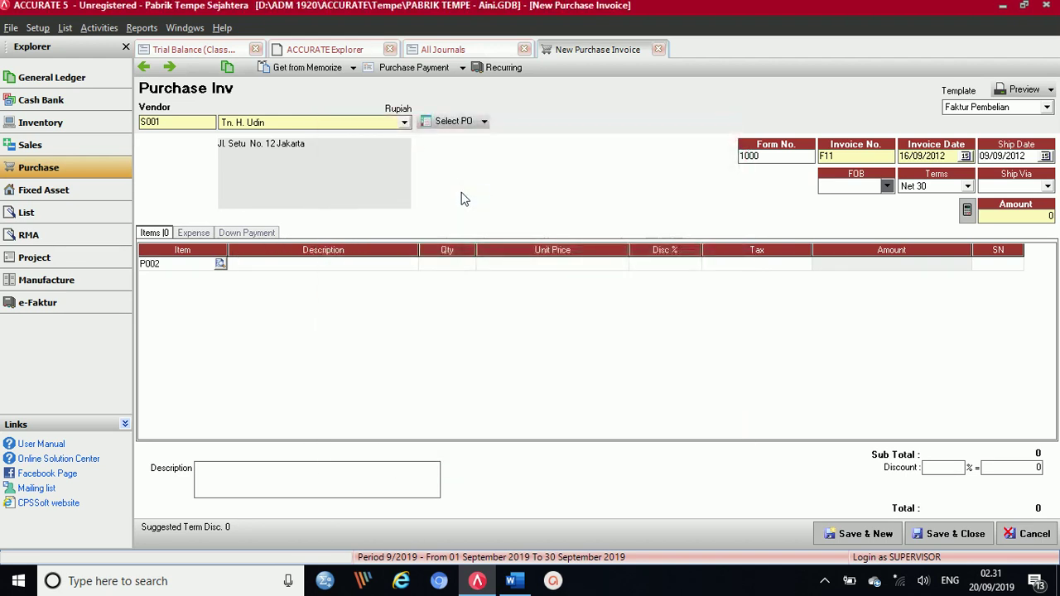
click(448, 270)
text(1400)
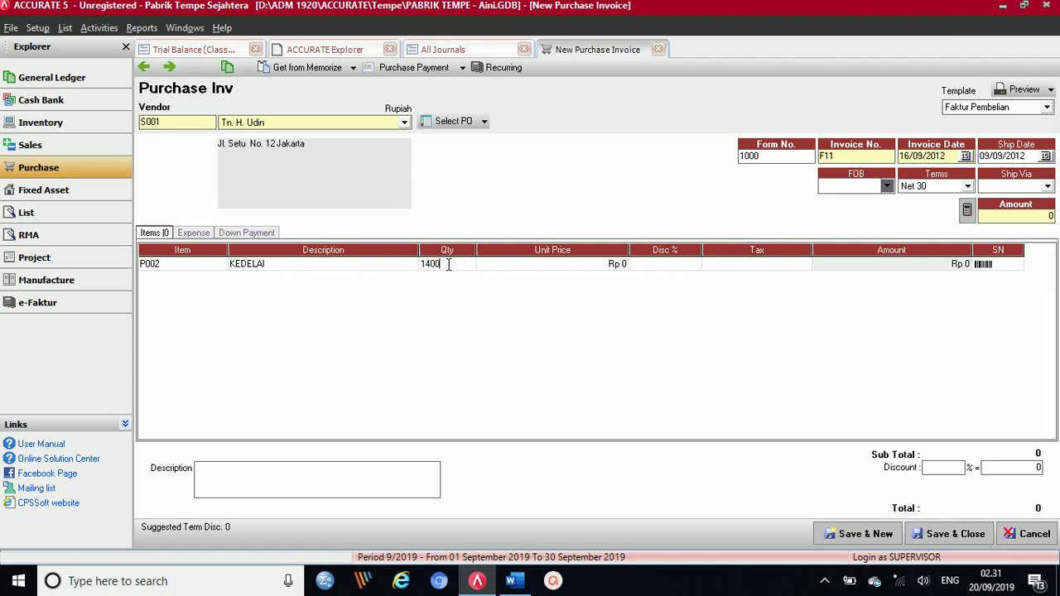
key(Tab)
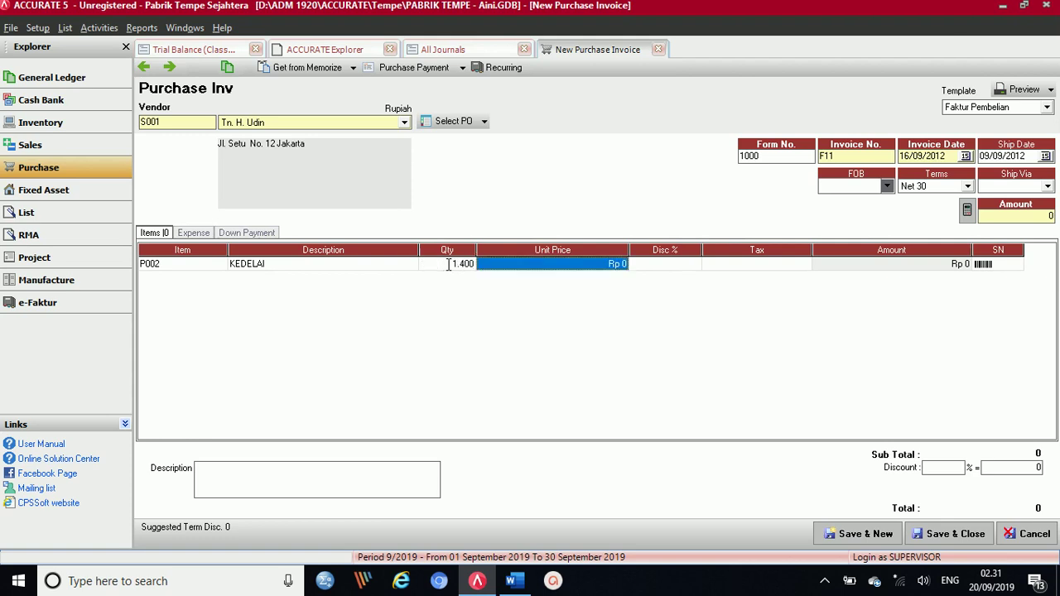
Check the Kedelai price in the Word document, then set its unit price to Rp 7.650 in ACCURATE
click(515, 581)
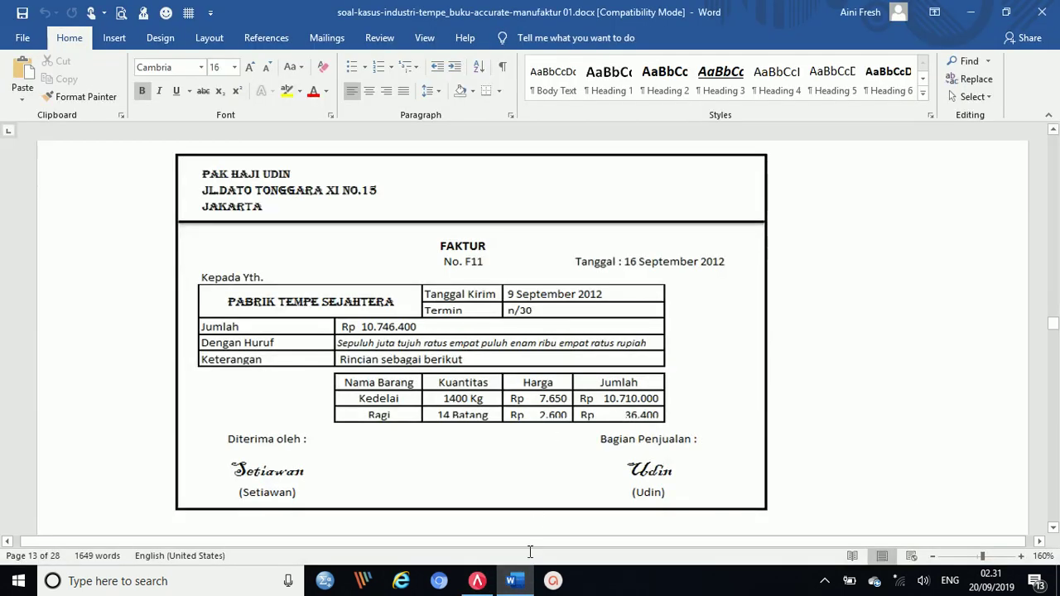
click(477, 581)
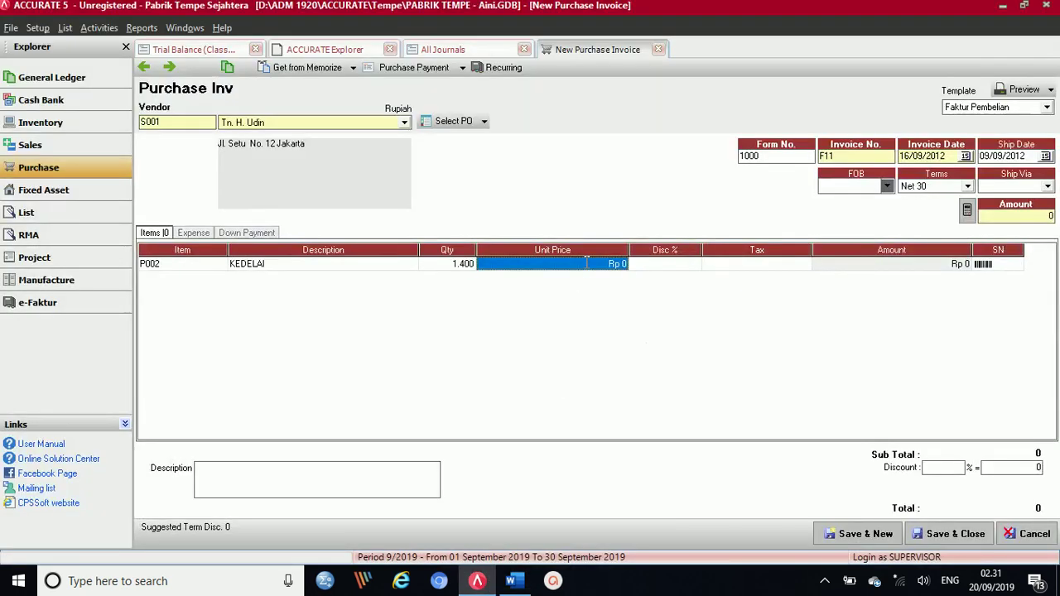
text(765)
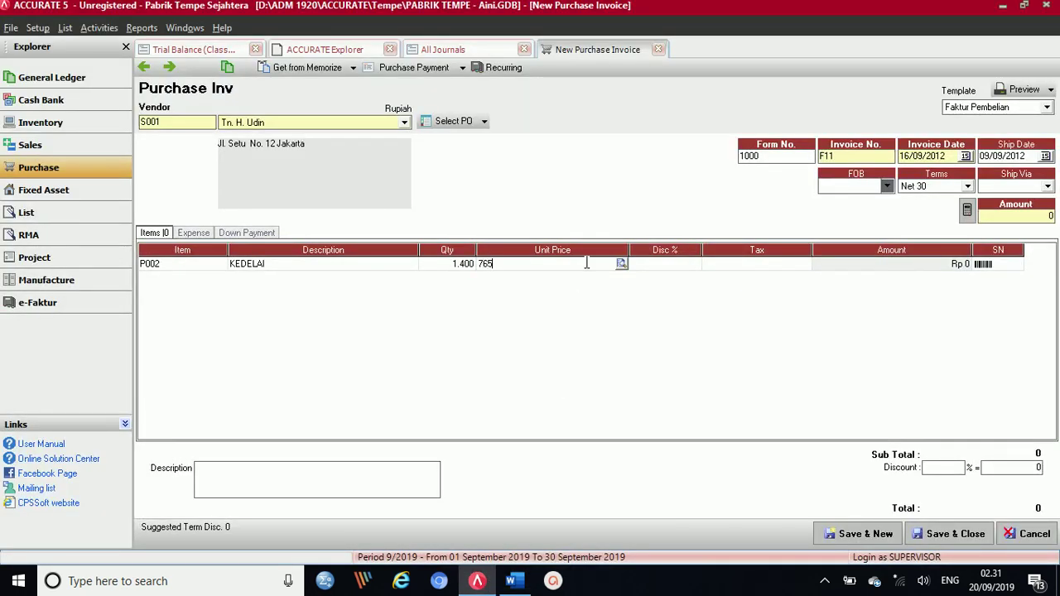
key(Tab)
key(Tab)
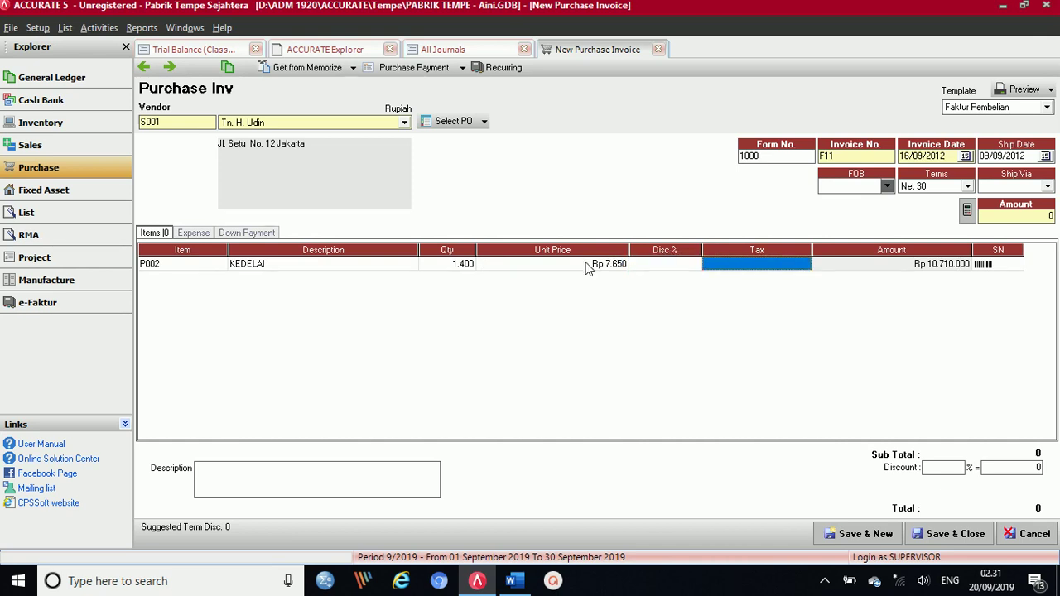
Add item P003 RAGI on the second invoice line with a quantity of 14, checking it in the Word document
key(Tab)
text(ra)
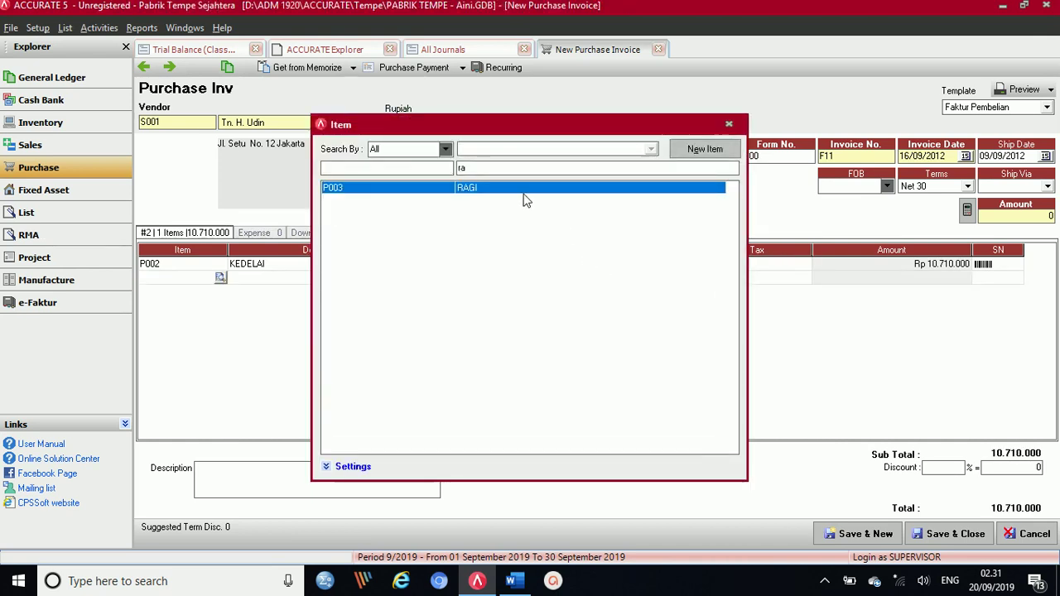
key(Return)
key(Tab)
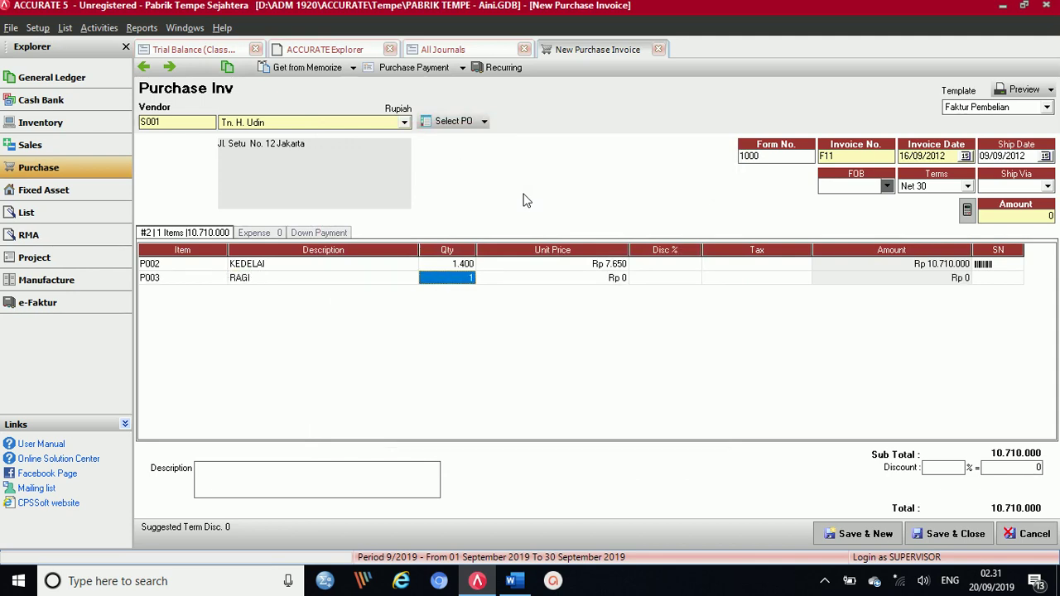
click(514, 582)
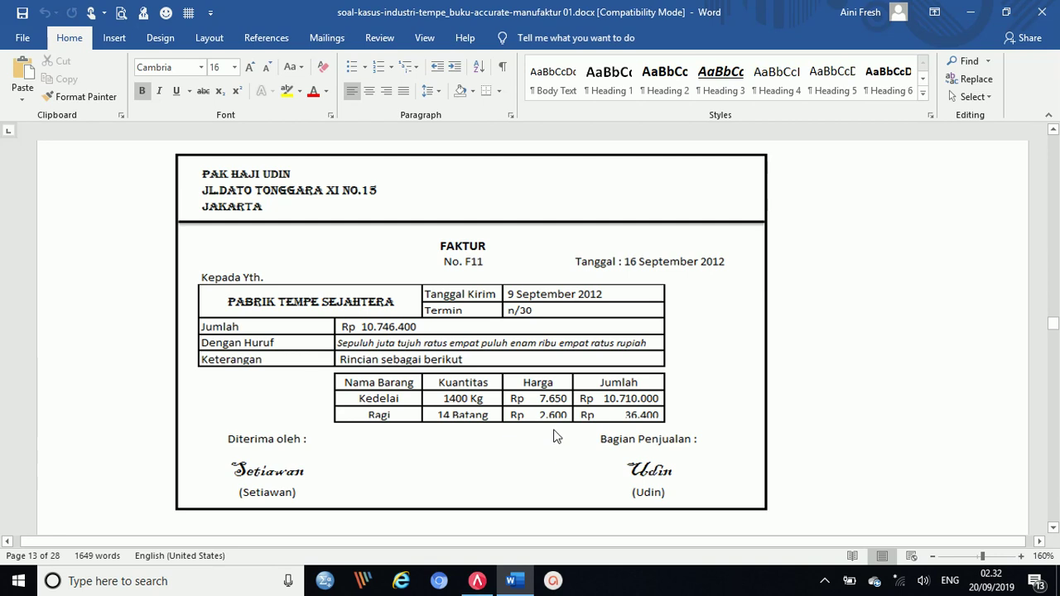
click(477, 582)
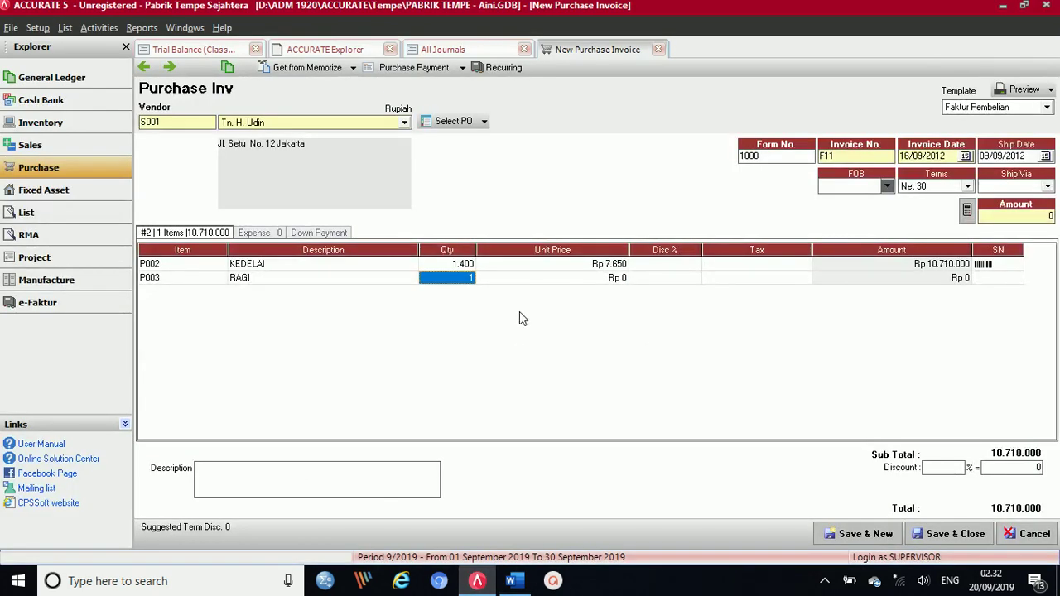
text(14)
key(Tab)
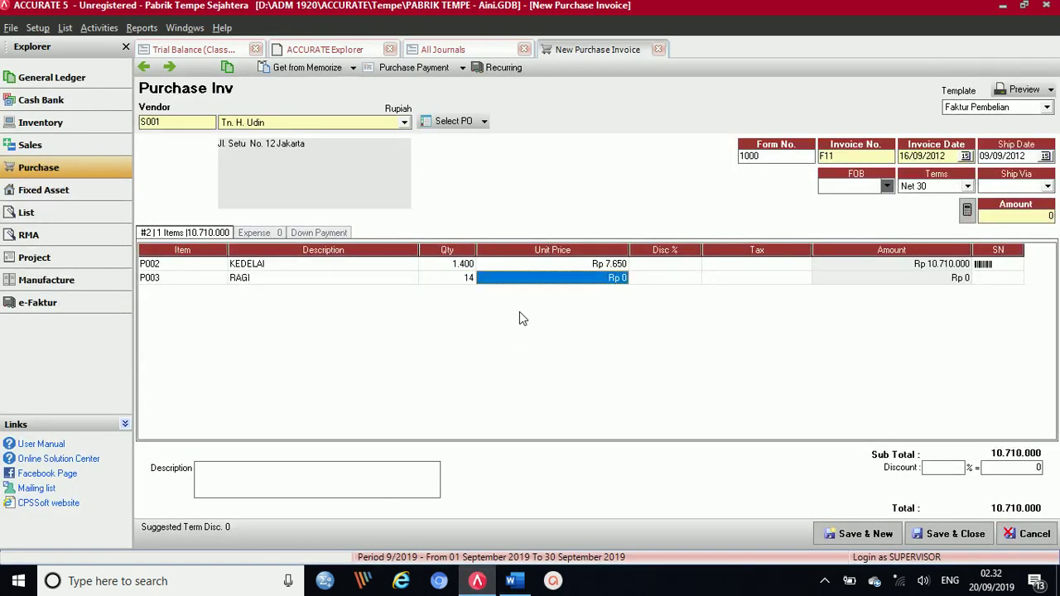
Set the unit price of the RAGI line to Rp 2.600 and complete the line
text(269)
key(BackSpace)
text(00)
key(Tab)
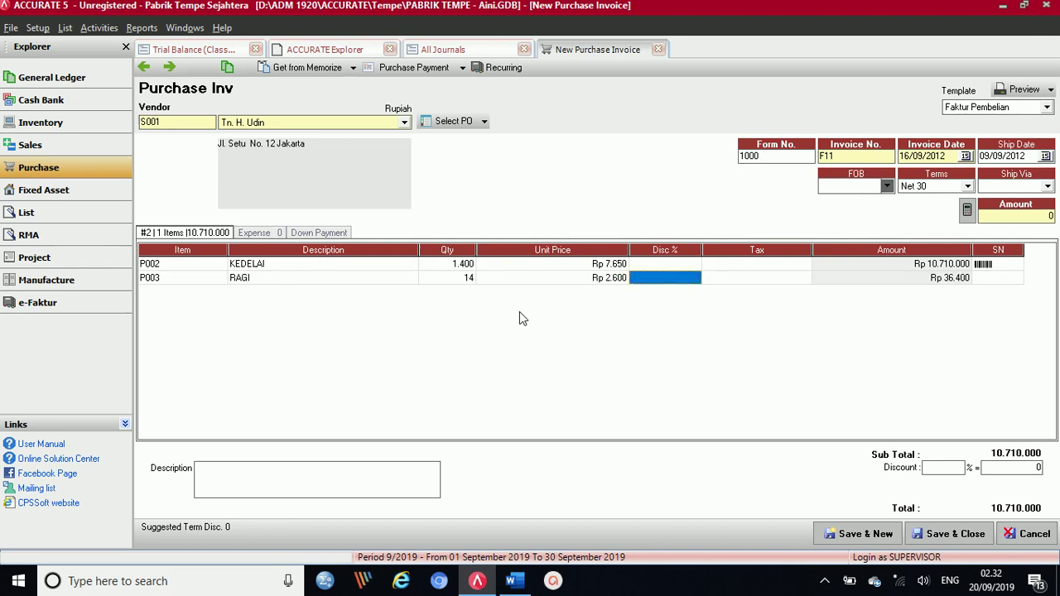
key(Tab)
key(Tab)
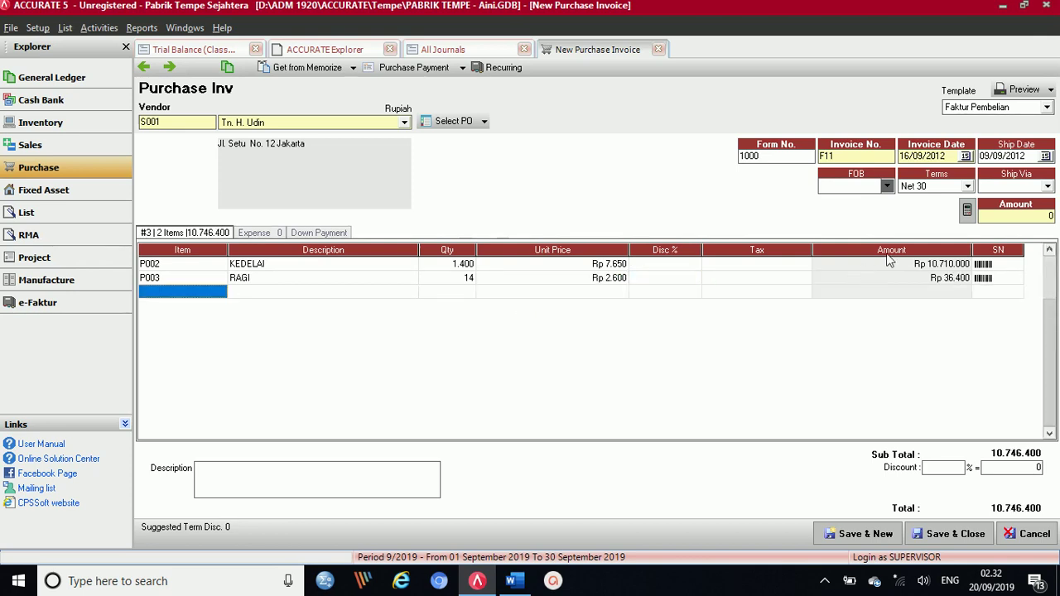
Calculate the purchase invoice's amount from its items and compare it with the supplier invoice in the Word document
click(969, 212)
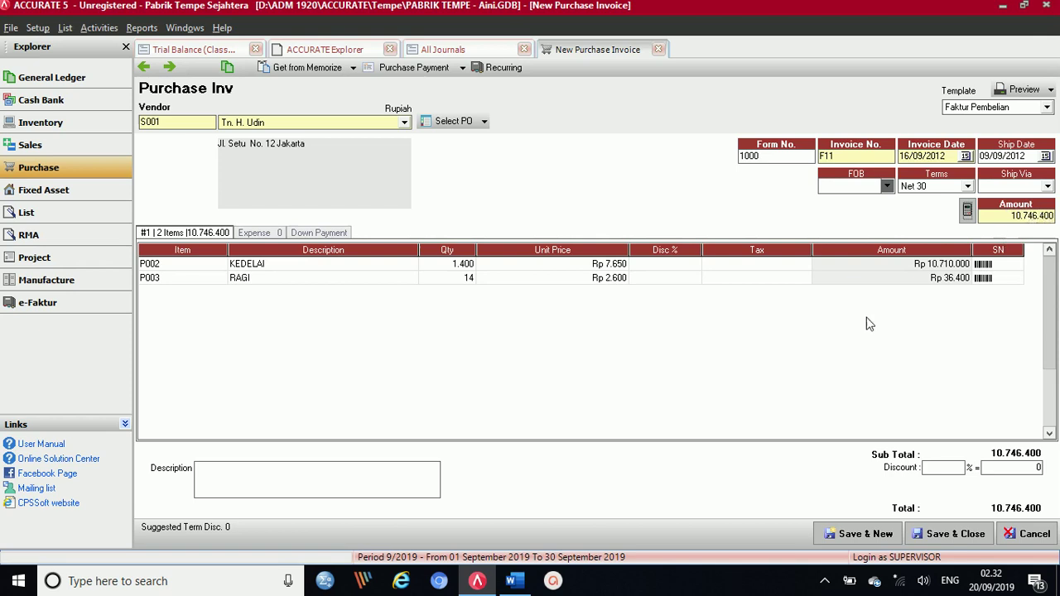
click(509, 580)
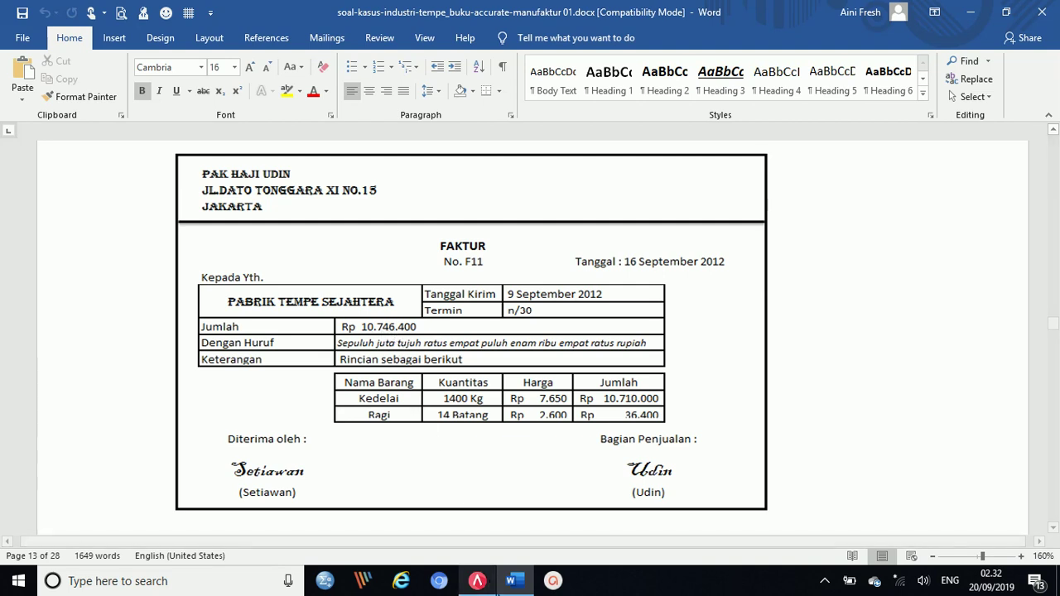
click(488, 584)
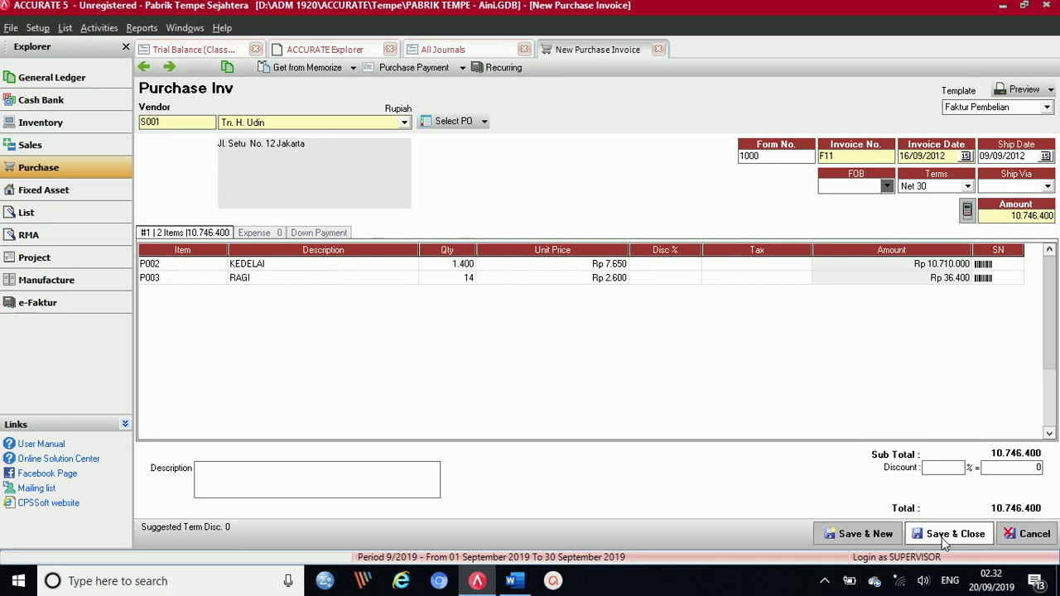
Read the invoice under 17. Transaksi Pembelian Kredit in Word, then save invoice F11 in ACCURATE and start a new purchase invoice
click(511, 580)
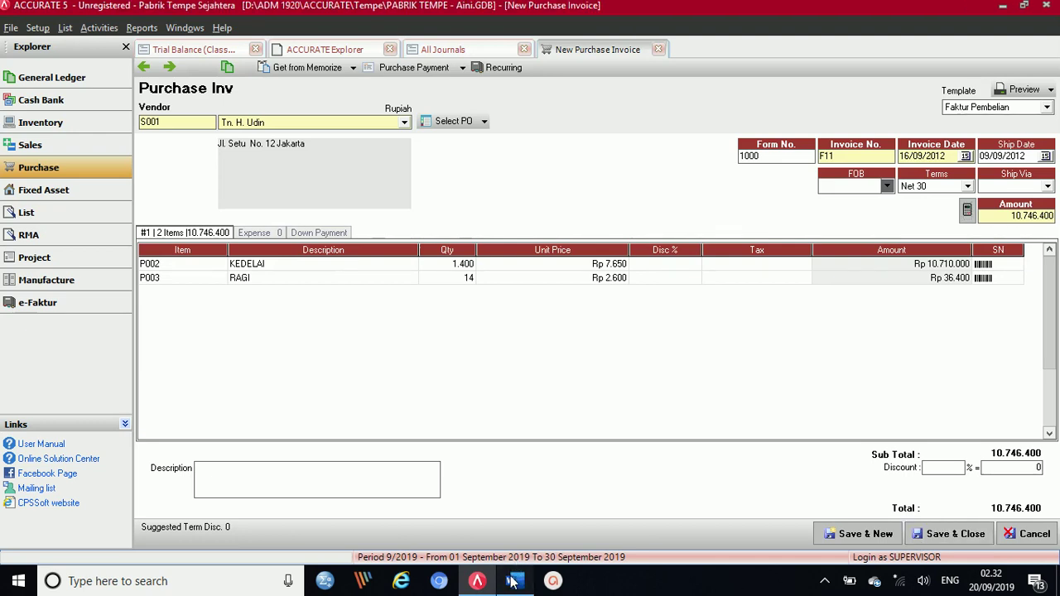
scroll(553, 462, down, 10)
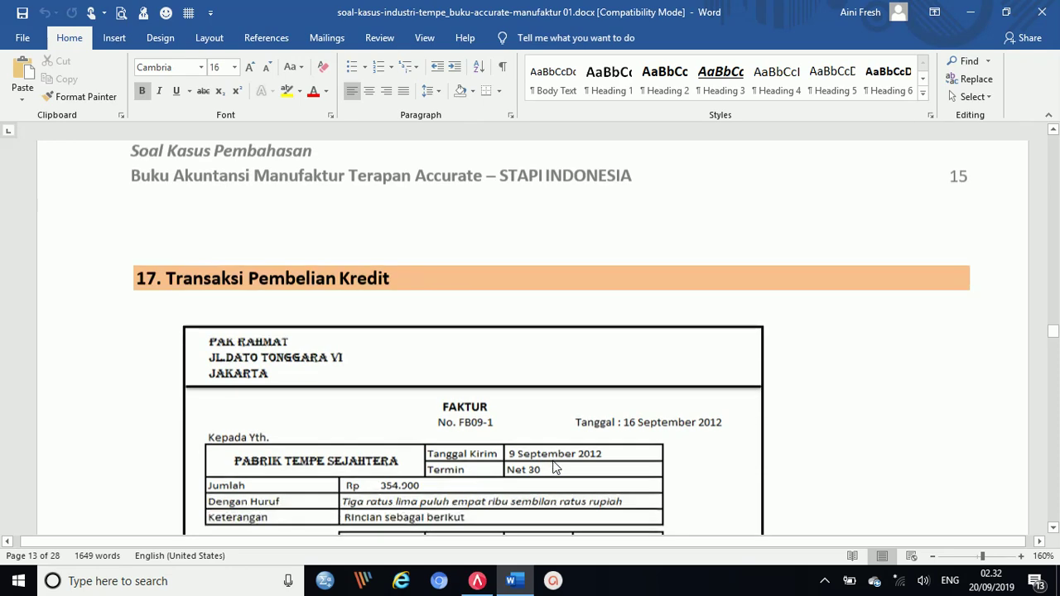
scroll(490, 419, down, 5)
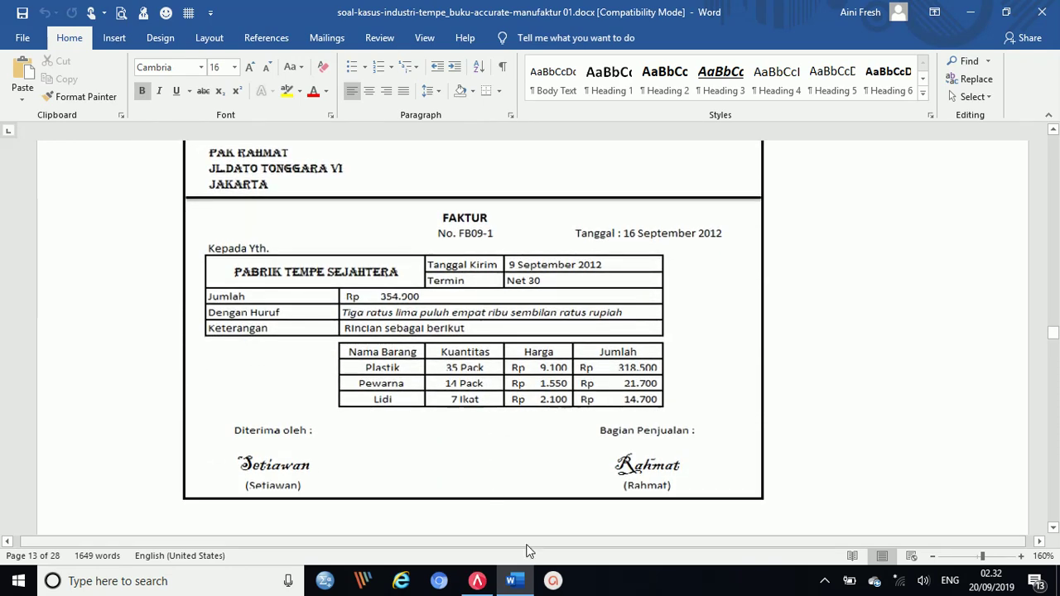
click(477, 580)
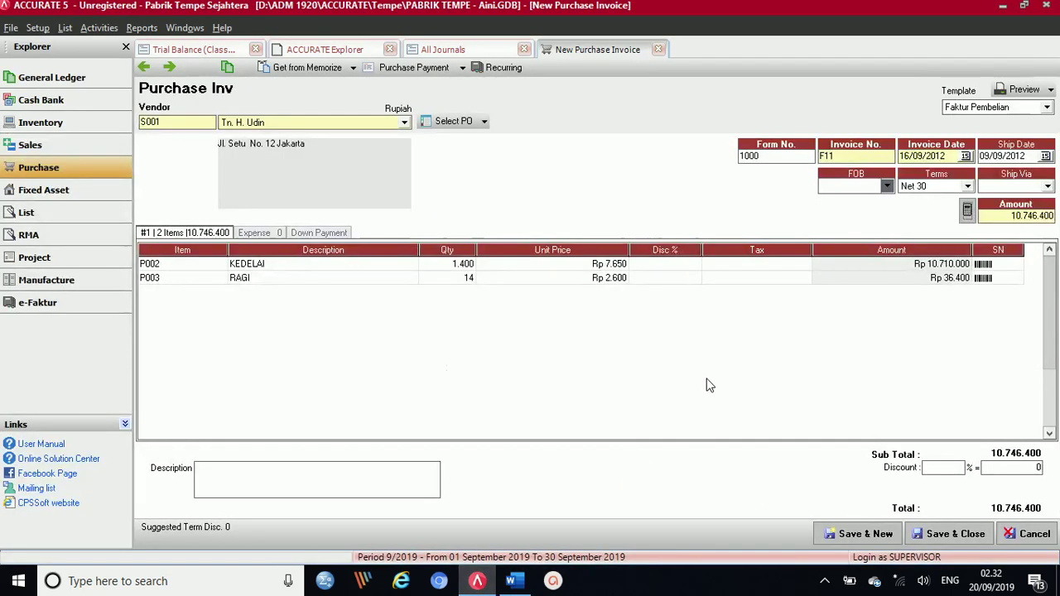
click(878, 536)
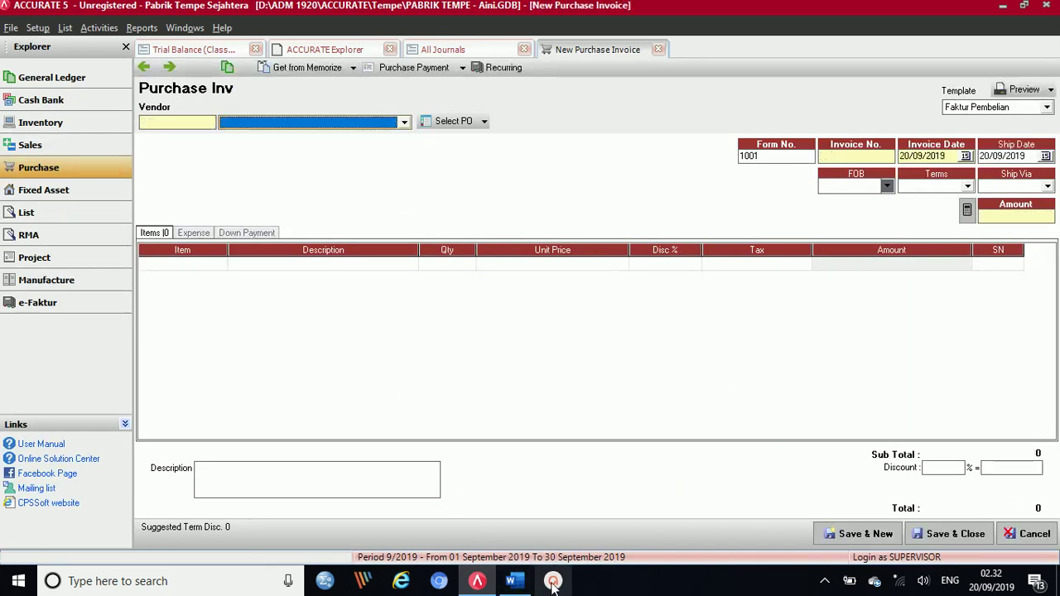
Check the invoice details in the Word document, then set the new purchase invoice's number to FB09-1 and invoice date to 16/09/2012
click(516, 583)
scroll(240, 203, up, 1)
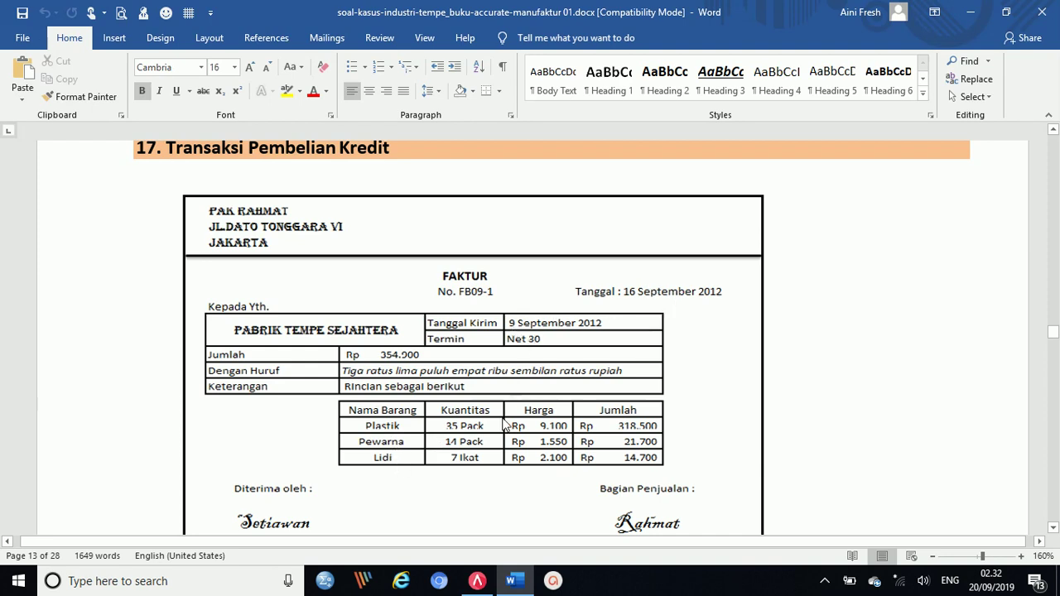
mouse_move(514, 582)
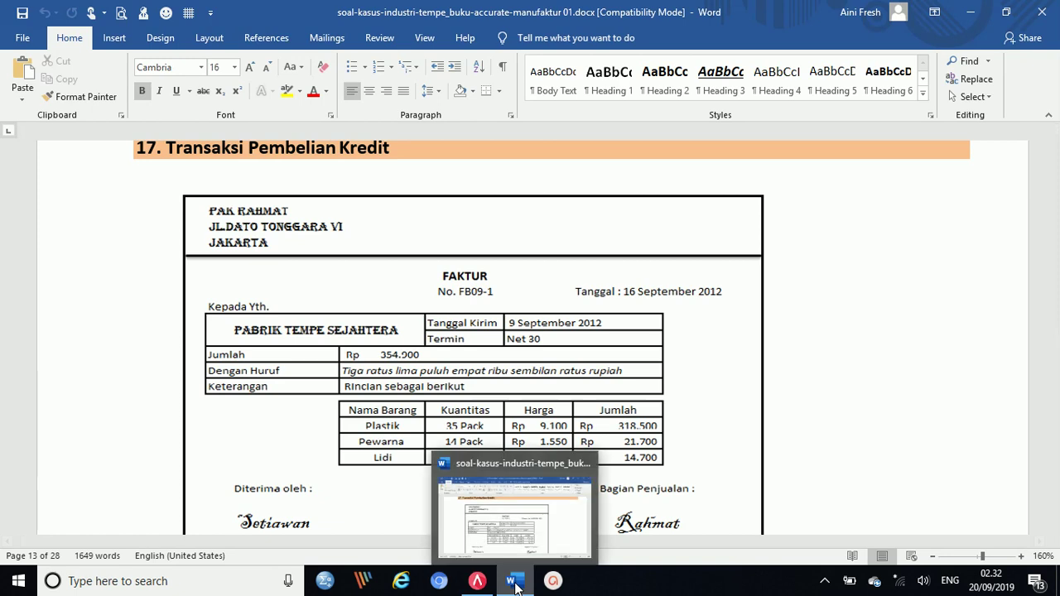
click(514, 583)
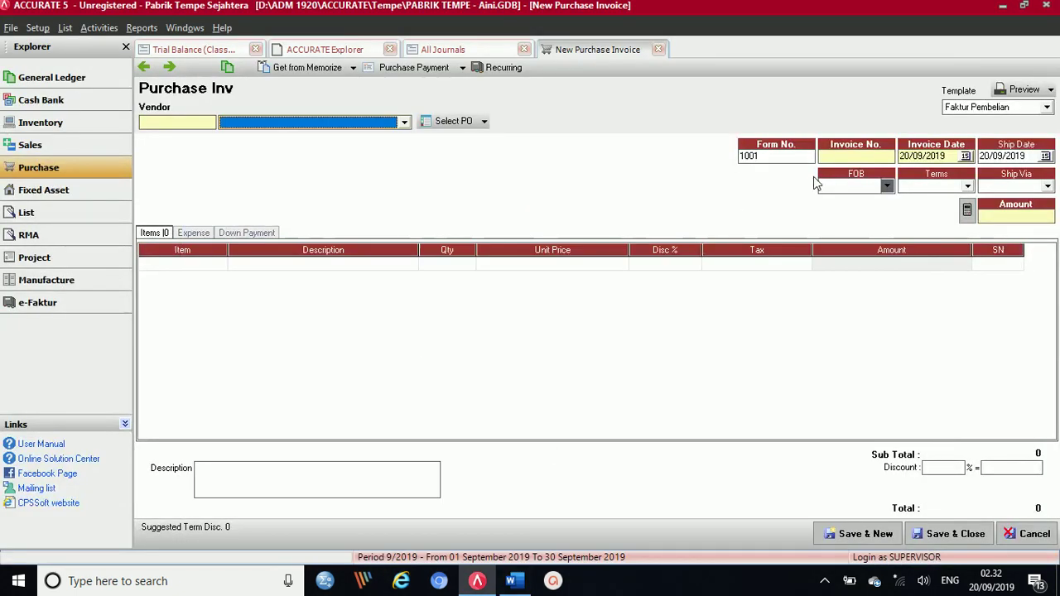
click(869, 159)
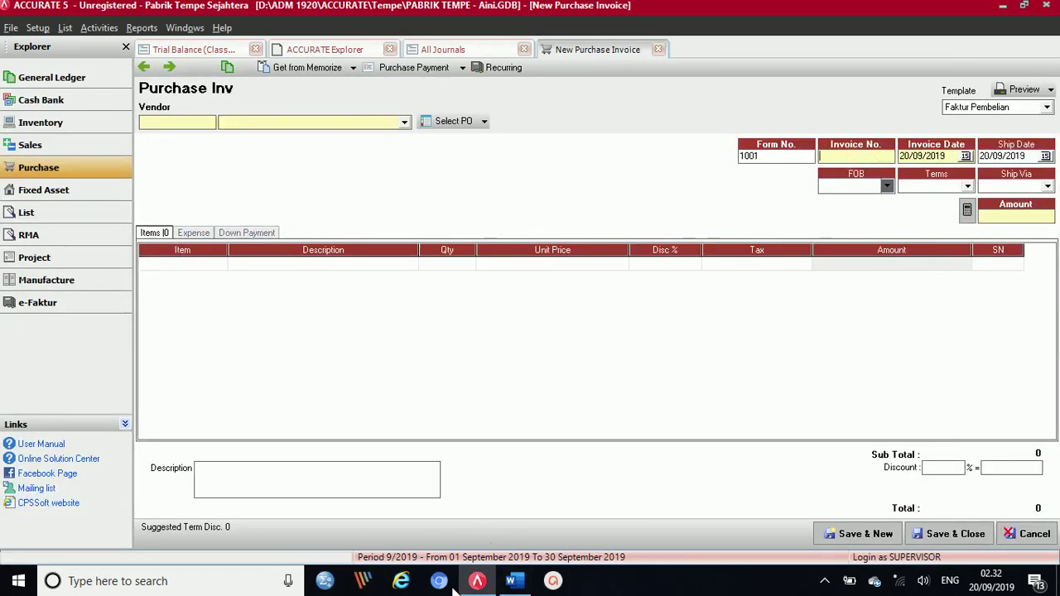
click(513, 581)
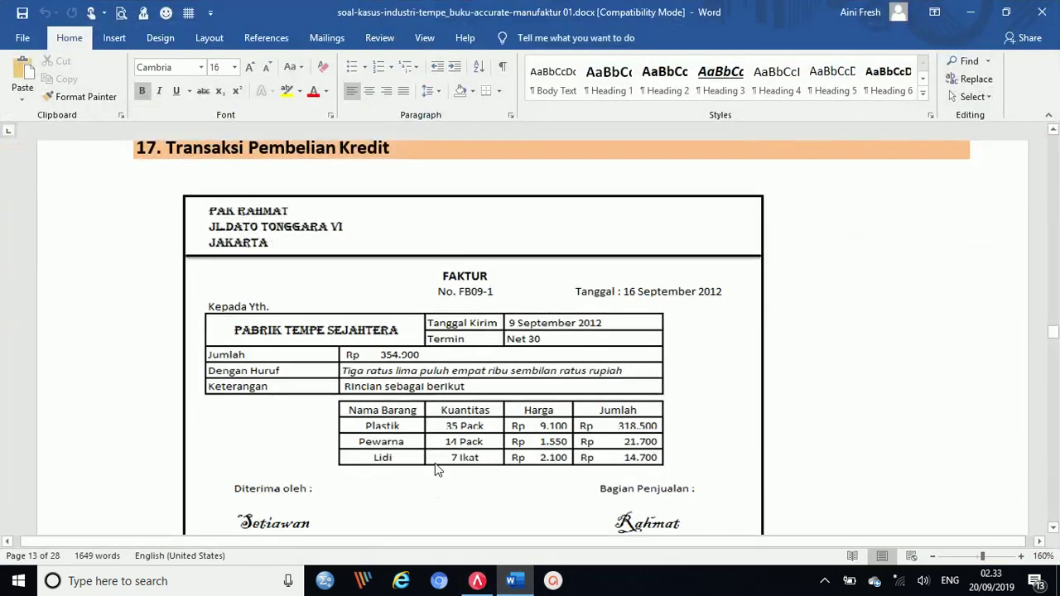
click(481, 583)
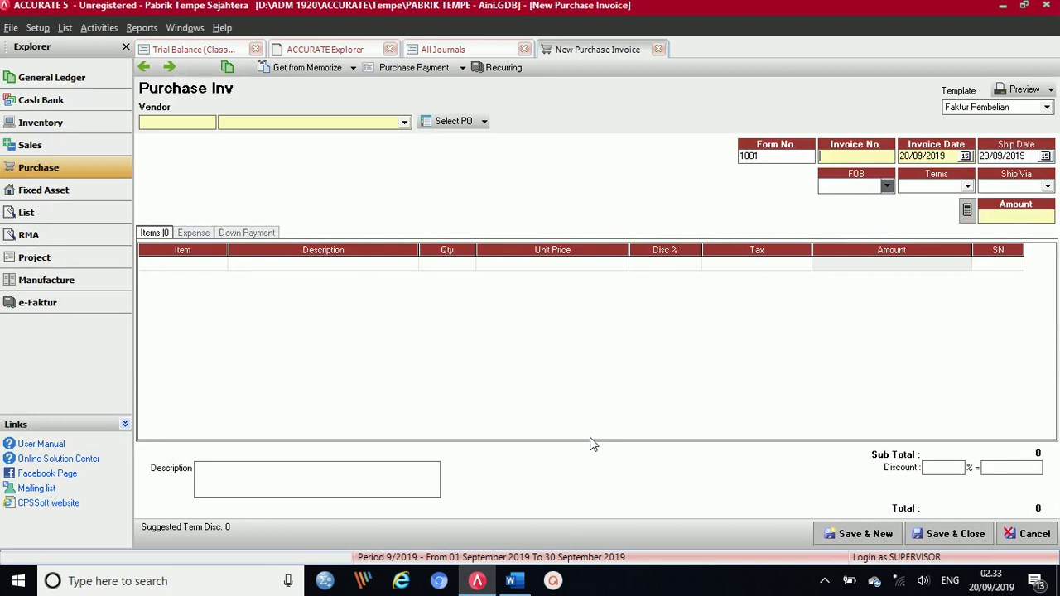
click(859, 157)
text(FB09-1)
key(Tab)
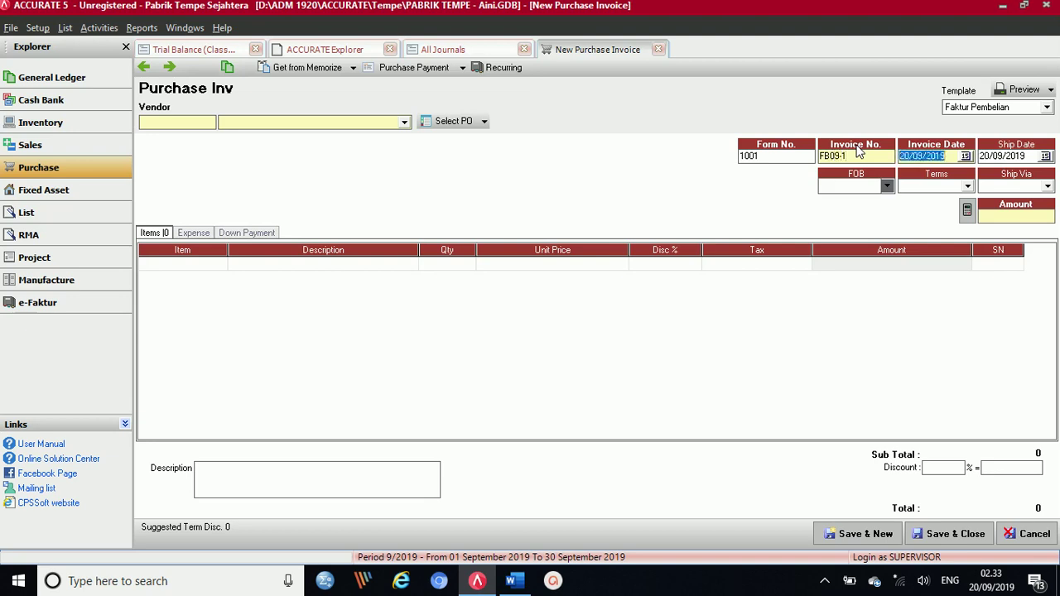
text(16)
key(Tab)
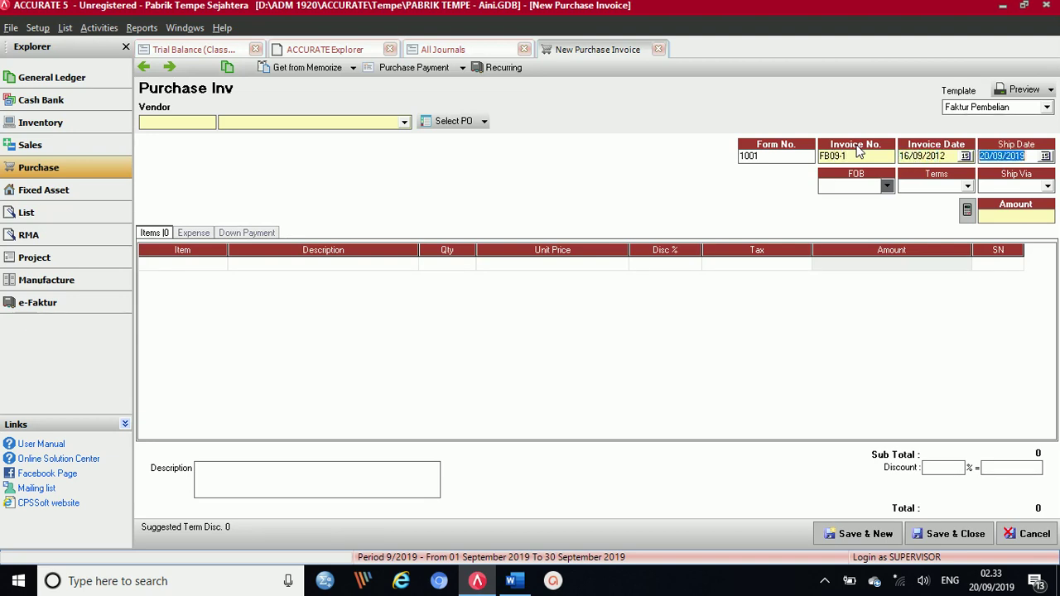
Set the ship date of invoice FB09-1 to 09/09/2012 and the terms to Net 30
text(09/09/12)
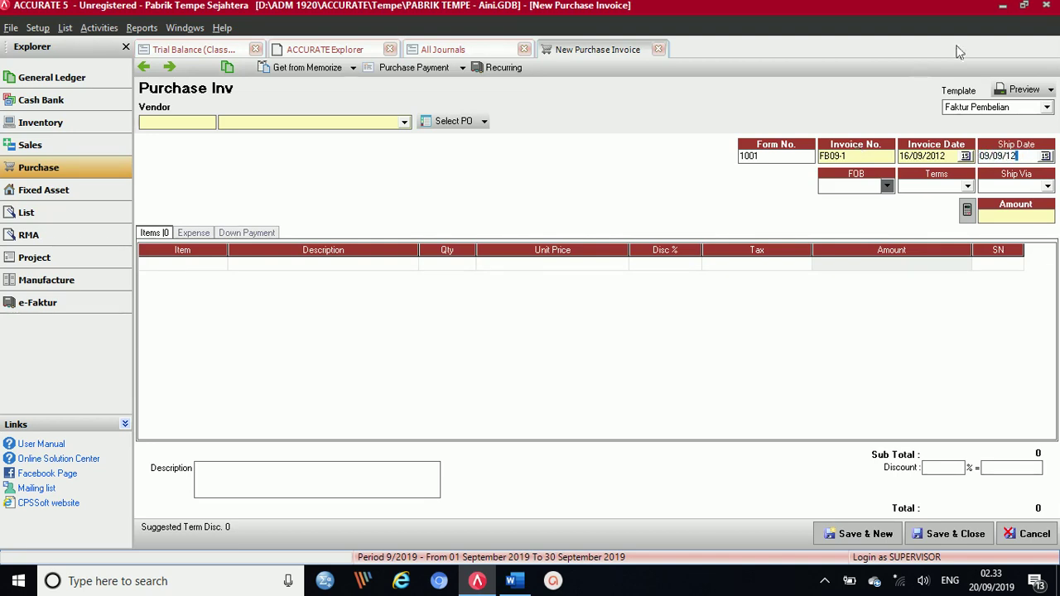
click(947, 187)
click(916, 225)
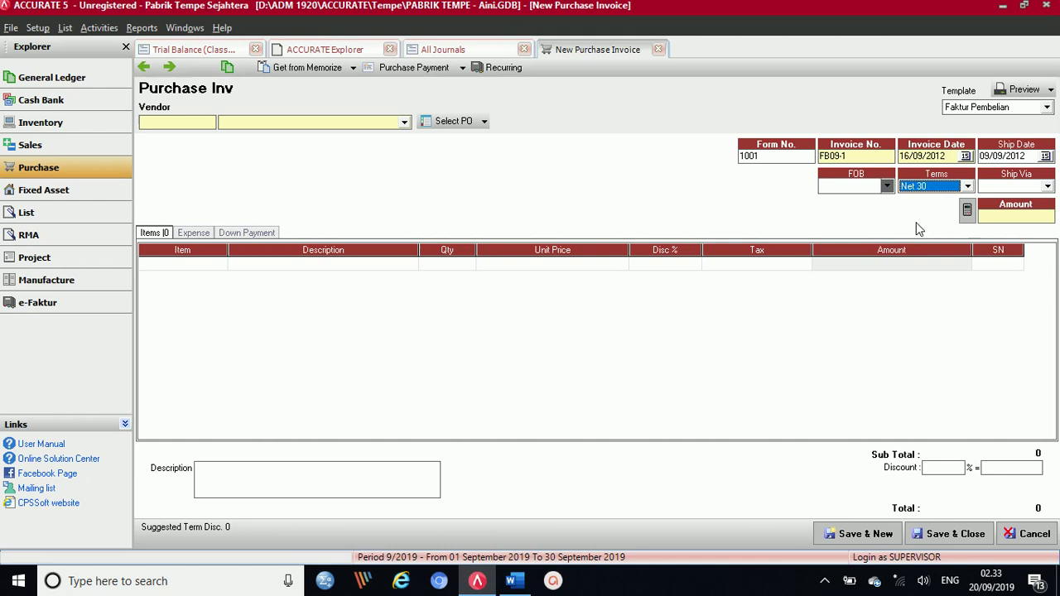
Select the vendor named on the supplier invoice as the vendor of purchase invoice FB09-1
click(206, 269)
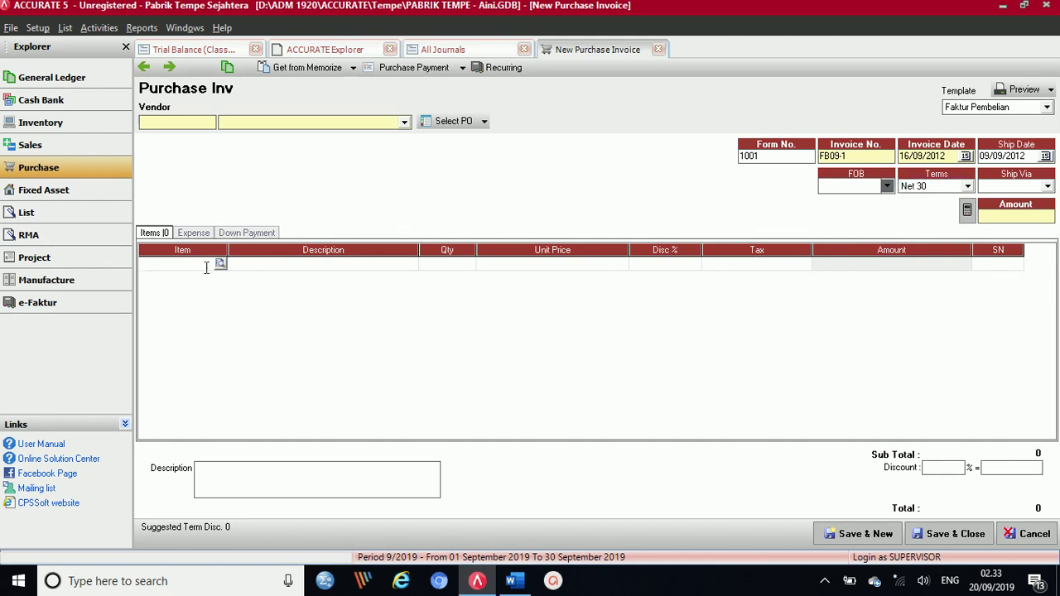
key(Return)
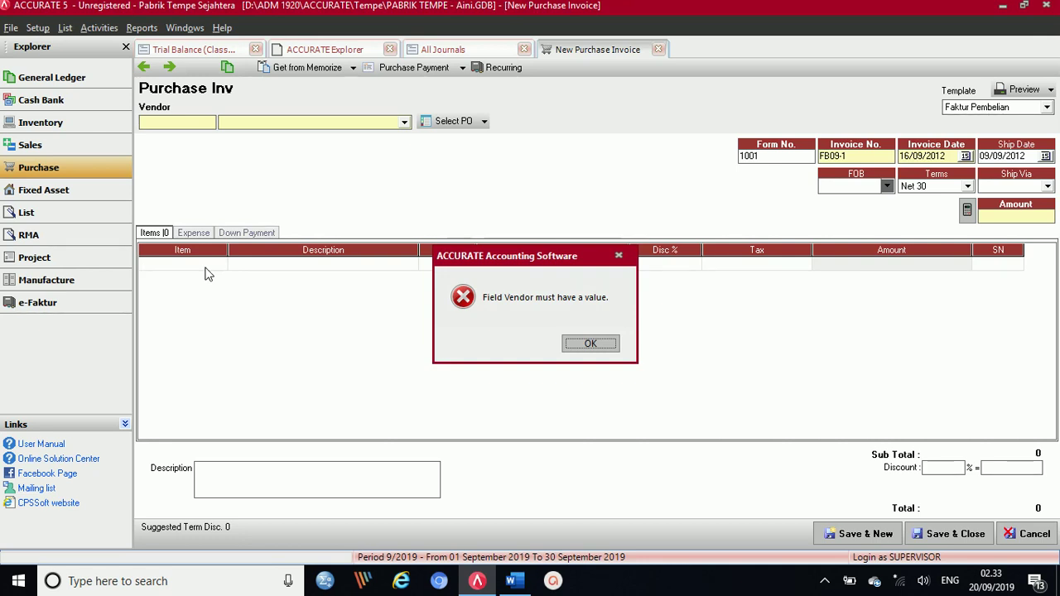
key(Return)
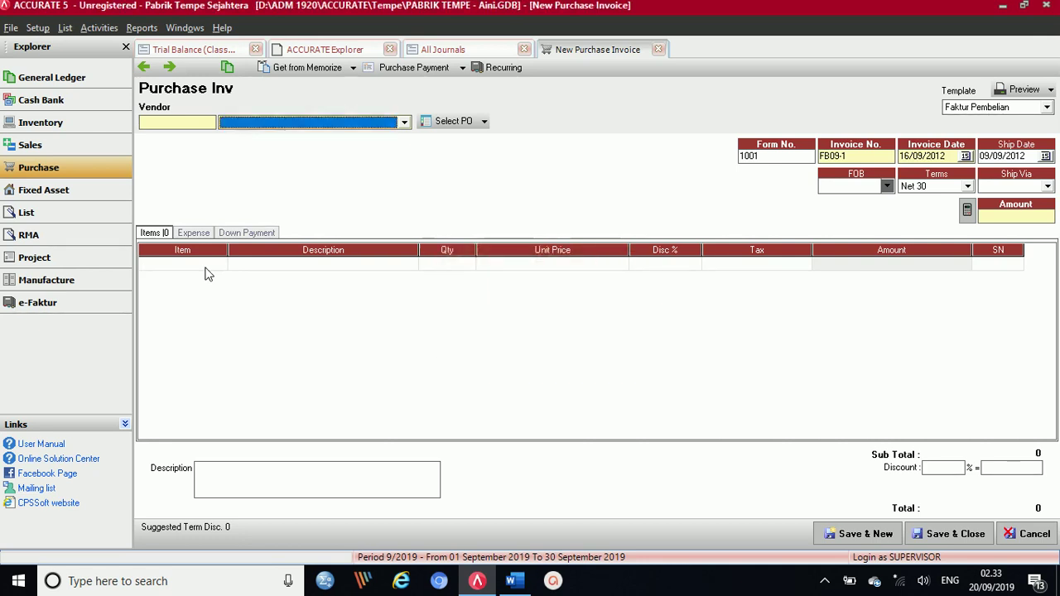
click(380, 123)
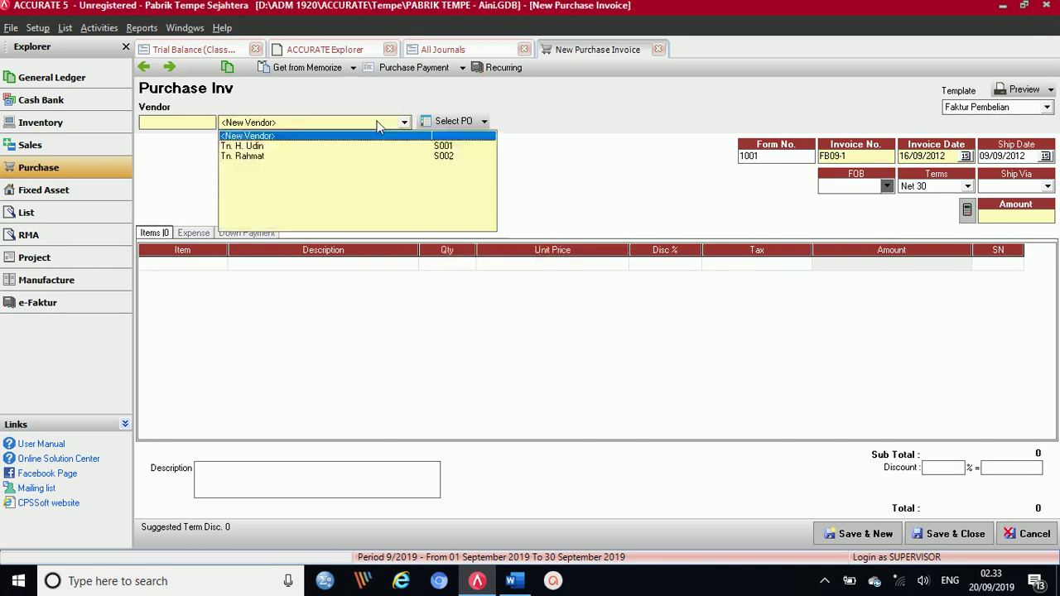
click(243, 155)
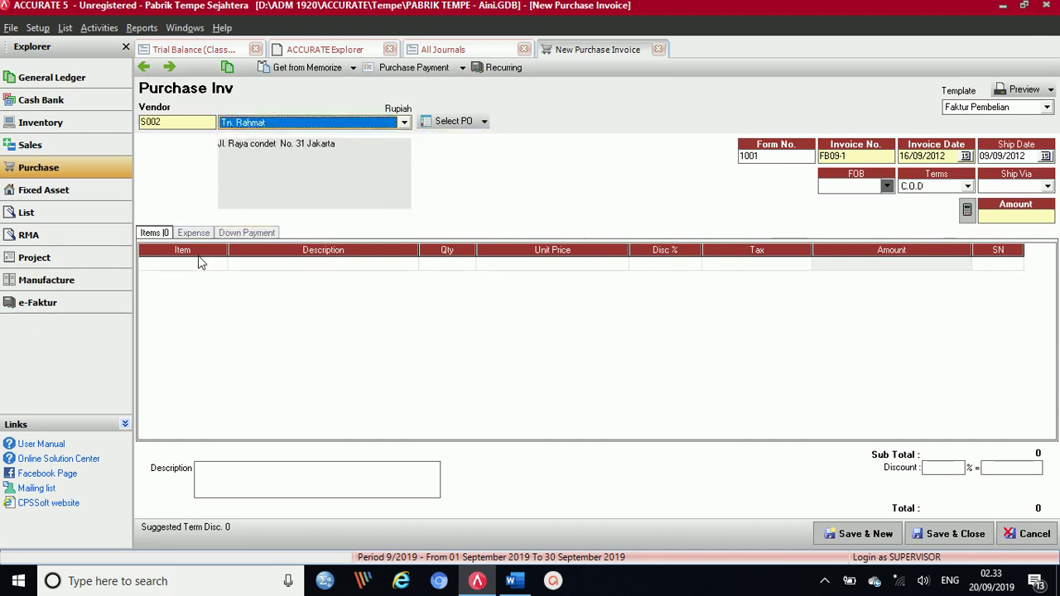
Add item P004 PLASTIK to the invoice and check its quantity and price in the Word document
click(212, 264)
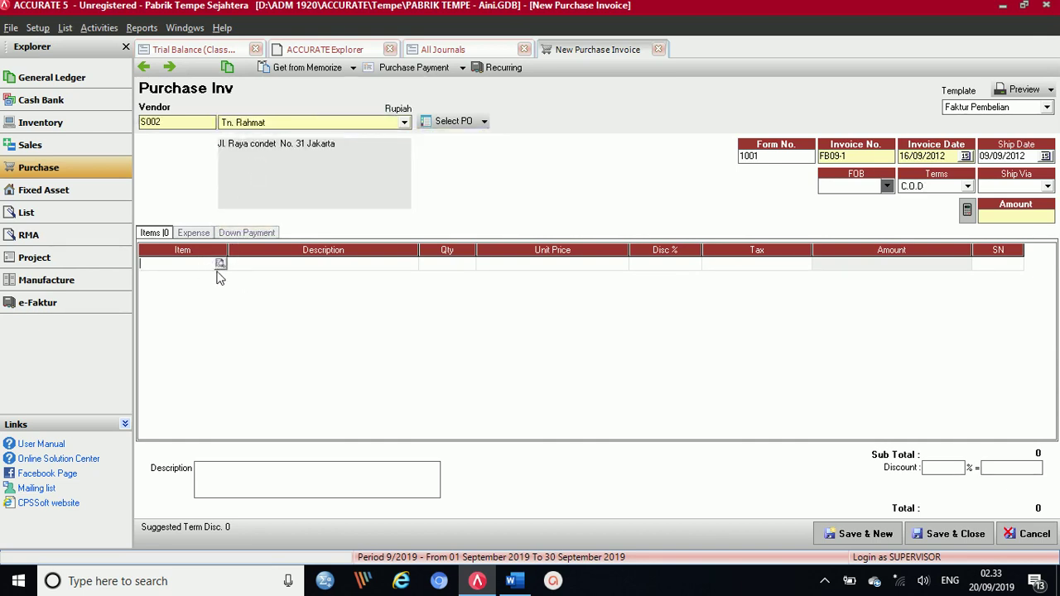
click(220, 264)
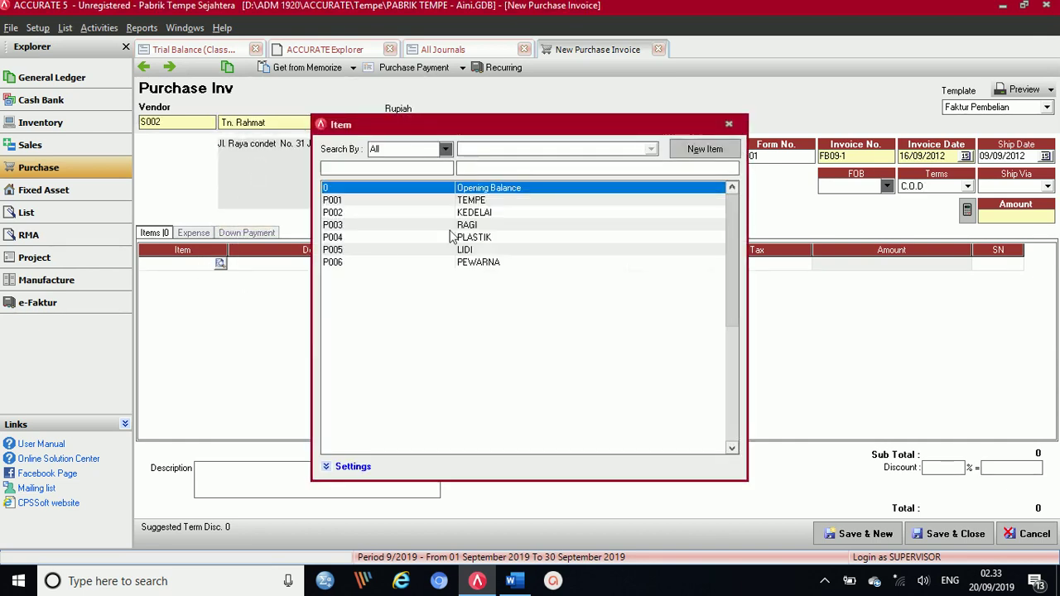
double_click(487, 238)
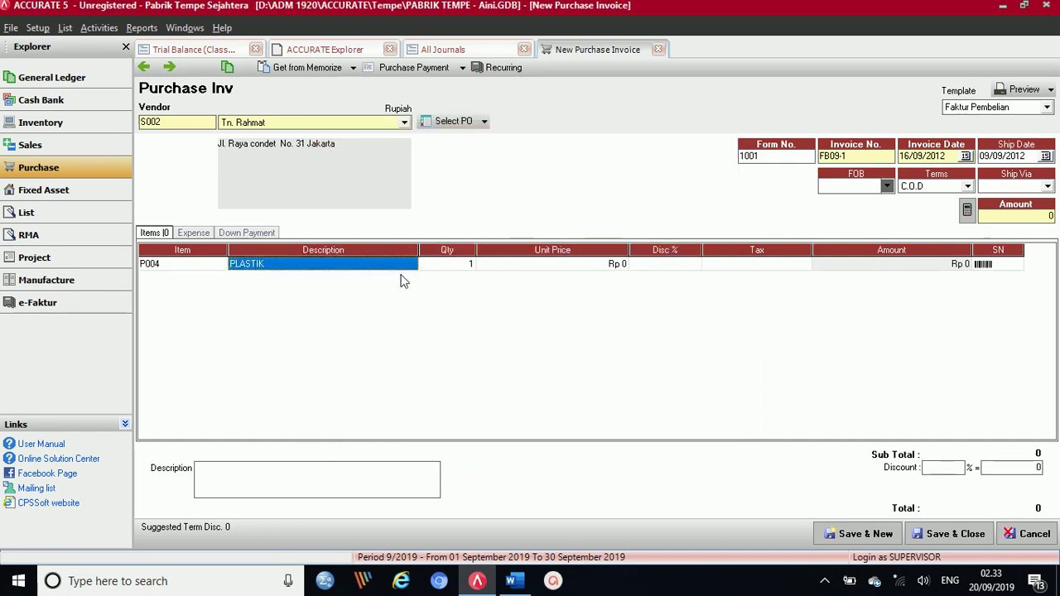
click(448, 264)
click(511, 580)
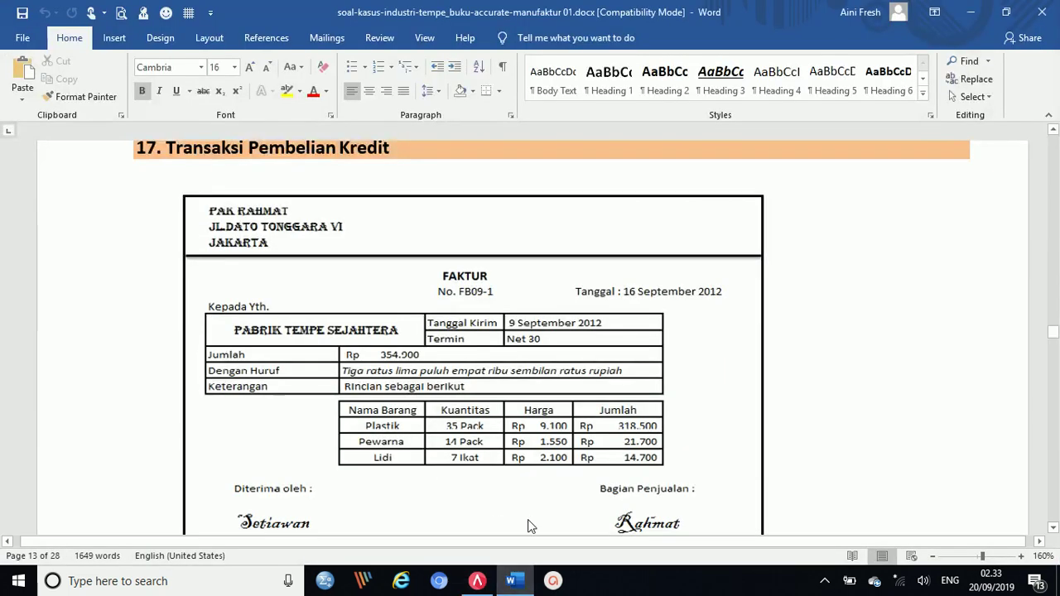
click(478, 582)
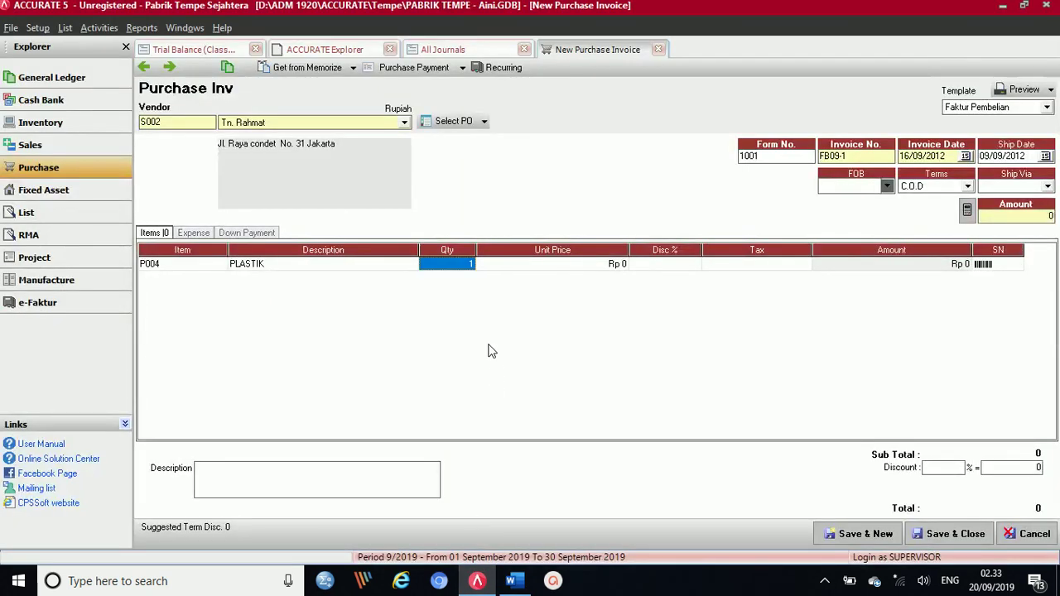
Set the PLASTIK line's quantity to 35 and its unit price to Rp 9.100
text(35)
key(Tab)
text(1)
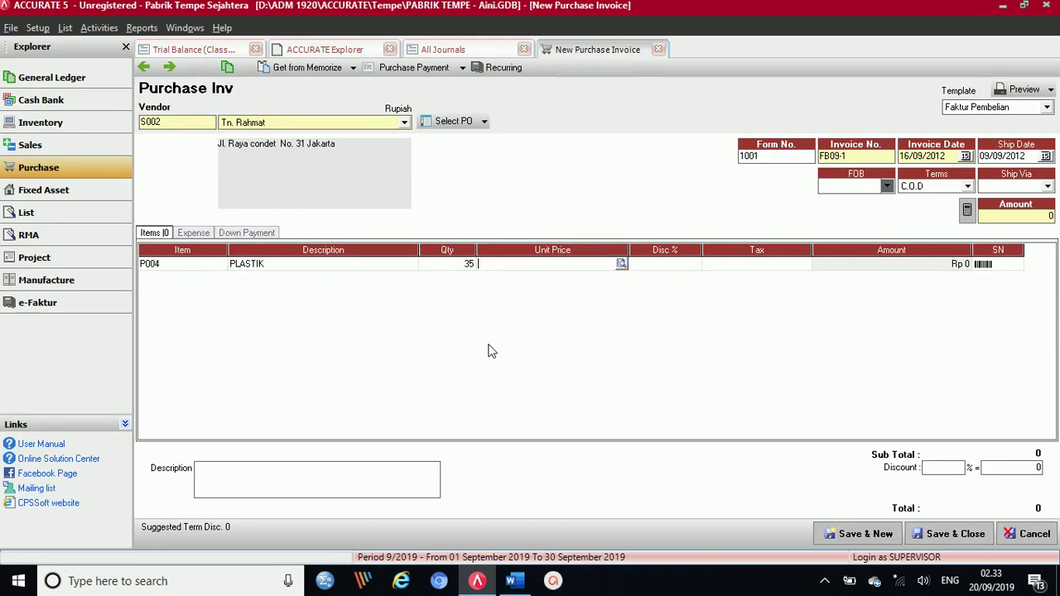
text(100)
key(Tab)
key(Tab)
key(Tab)
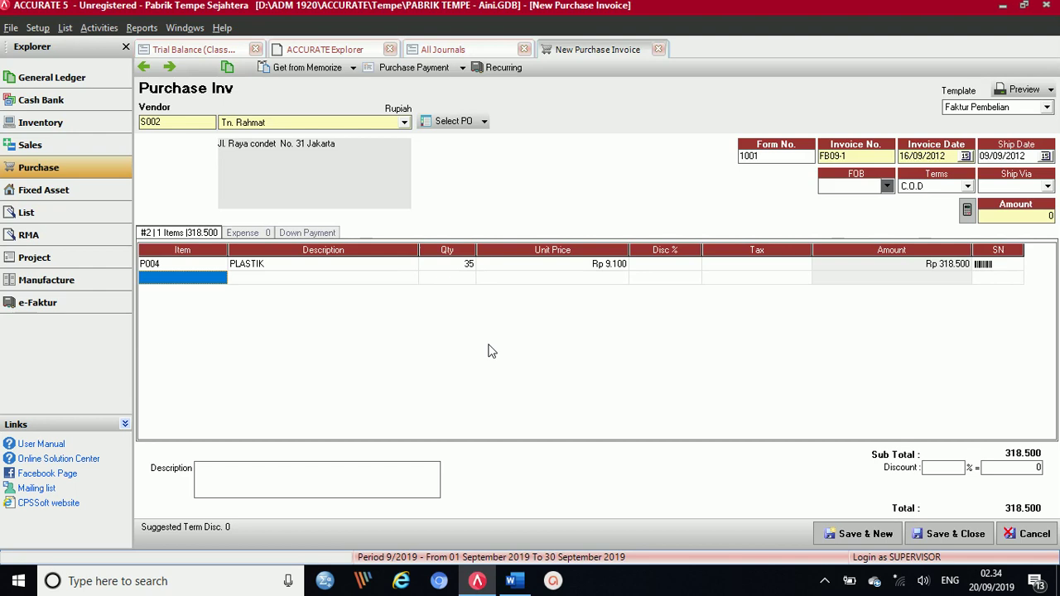
Add item P006 PEWARNA to the invoice with quantity 14 and unit price Rp 1.550
text(pewar)
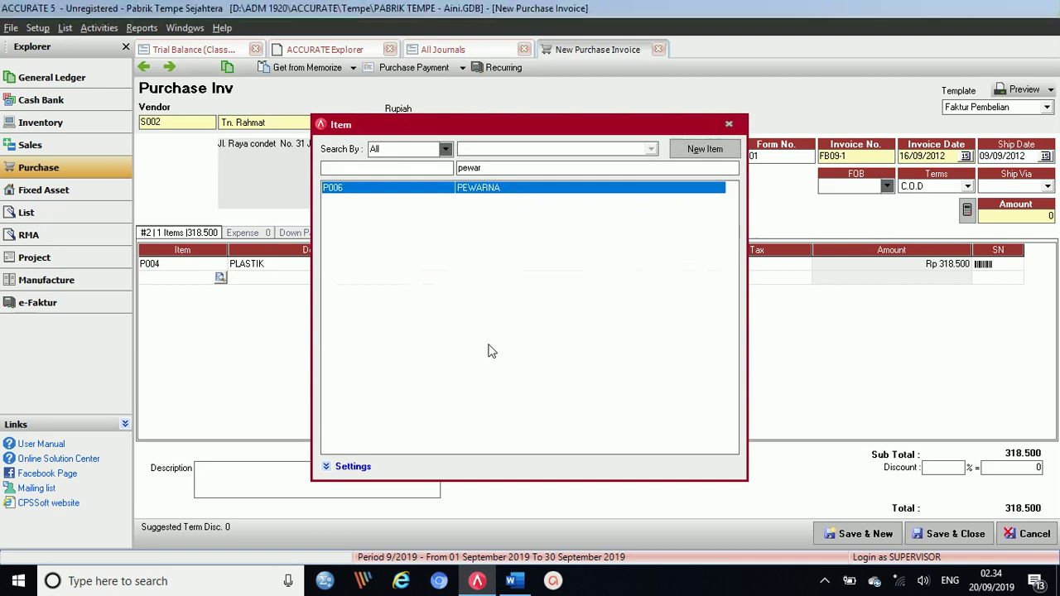
key(Return)
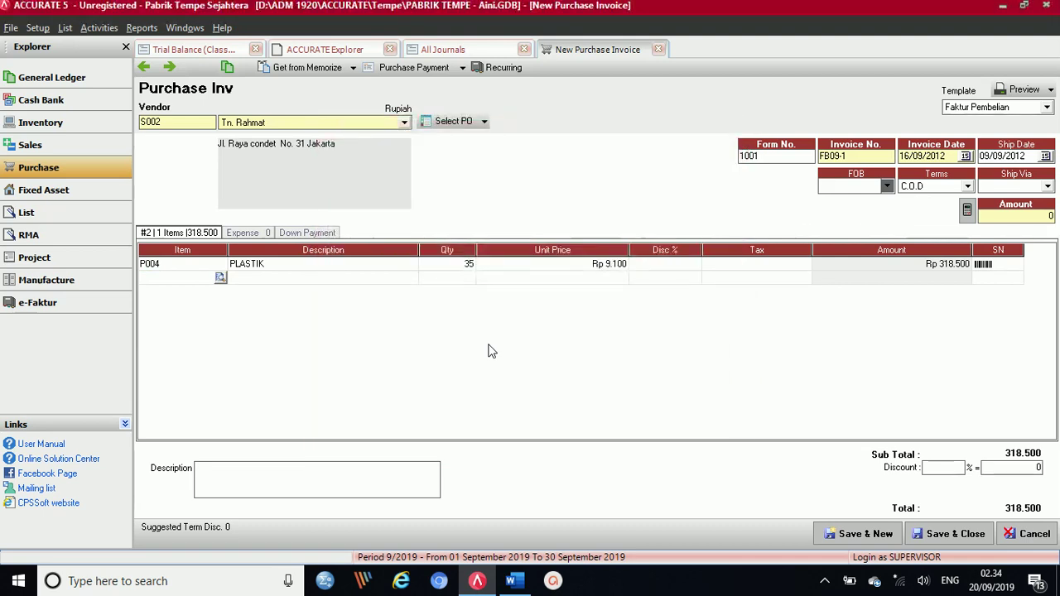
key(Tab)
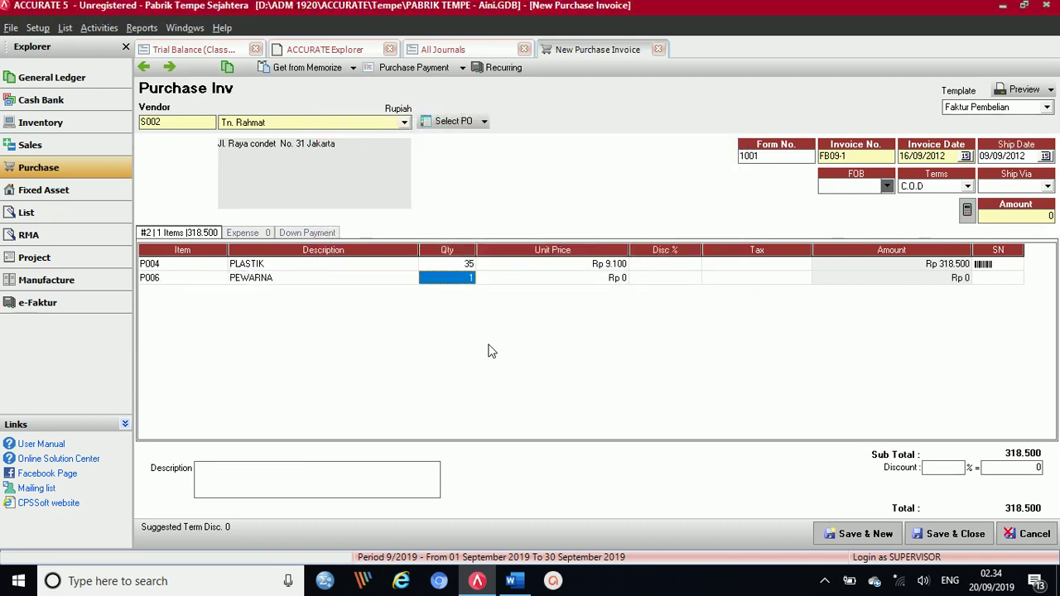
text(1)
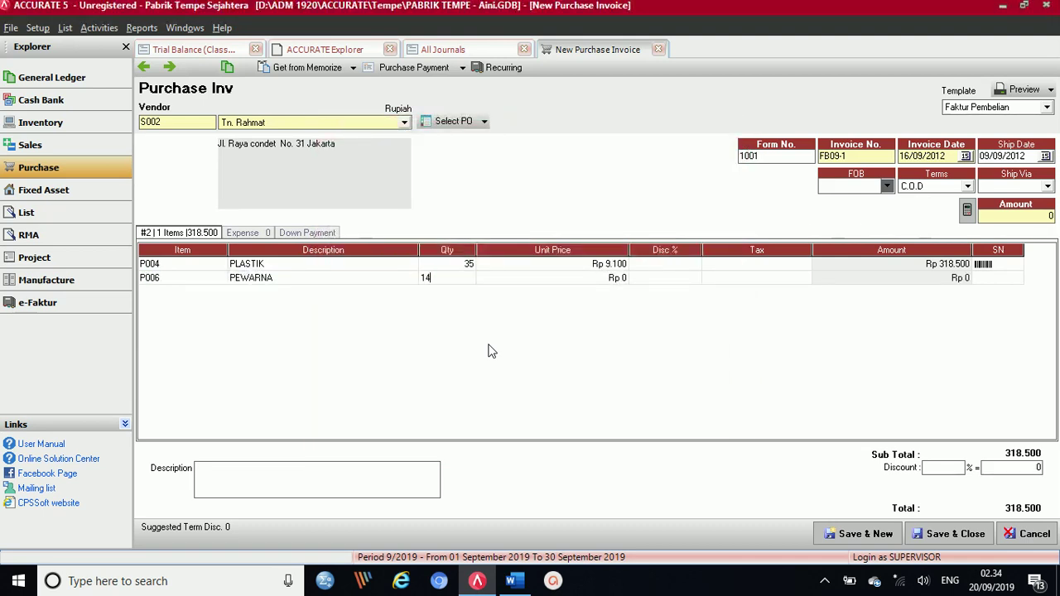
key(Tab)
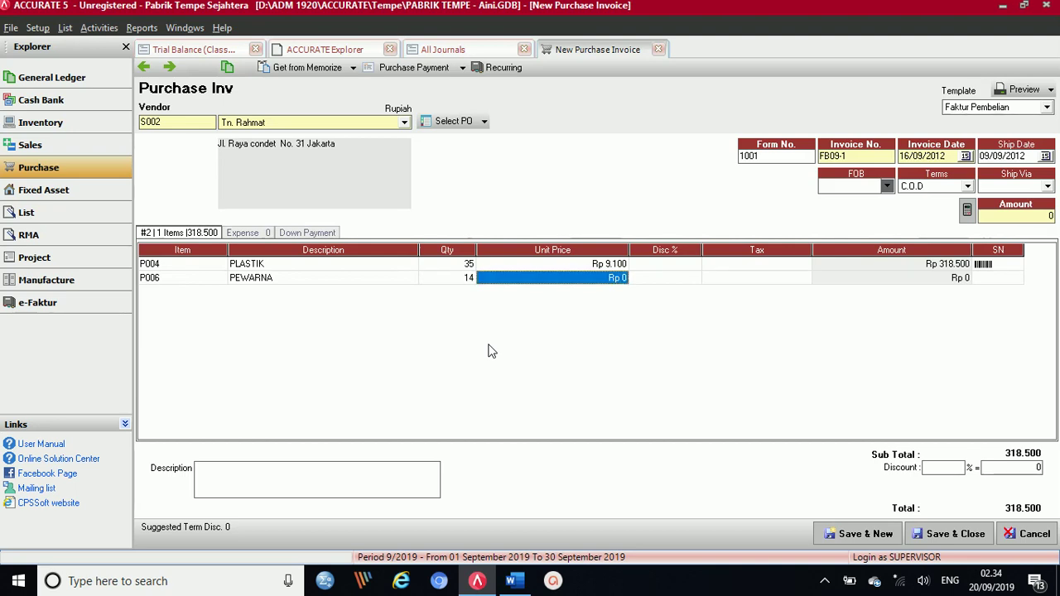
text(1.550)
key(Tab)
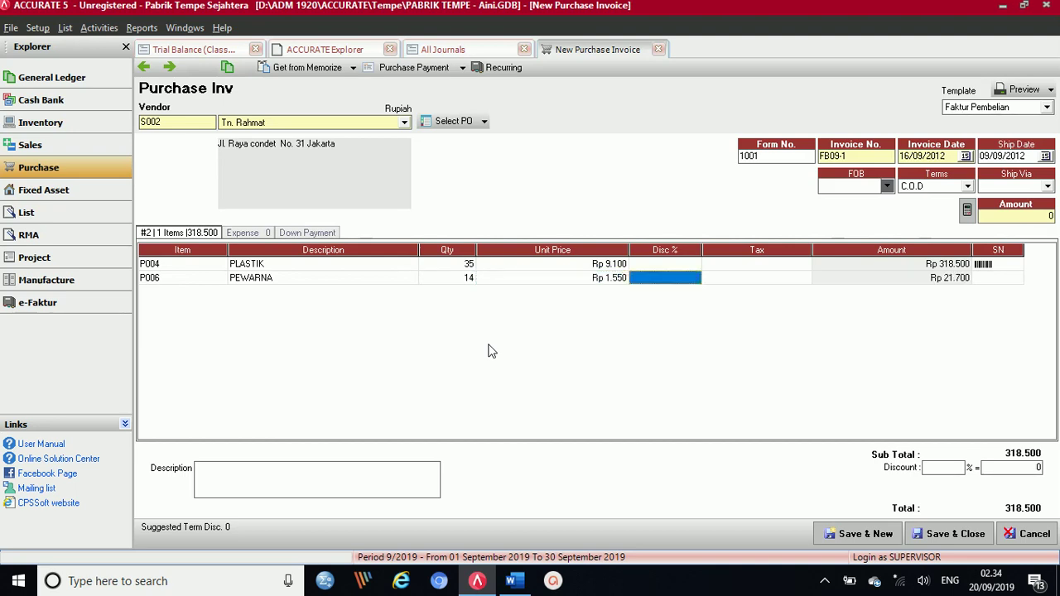
key(Tab)
key(Tab)
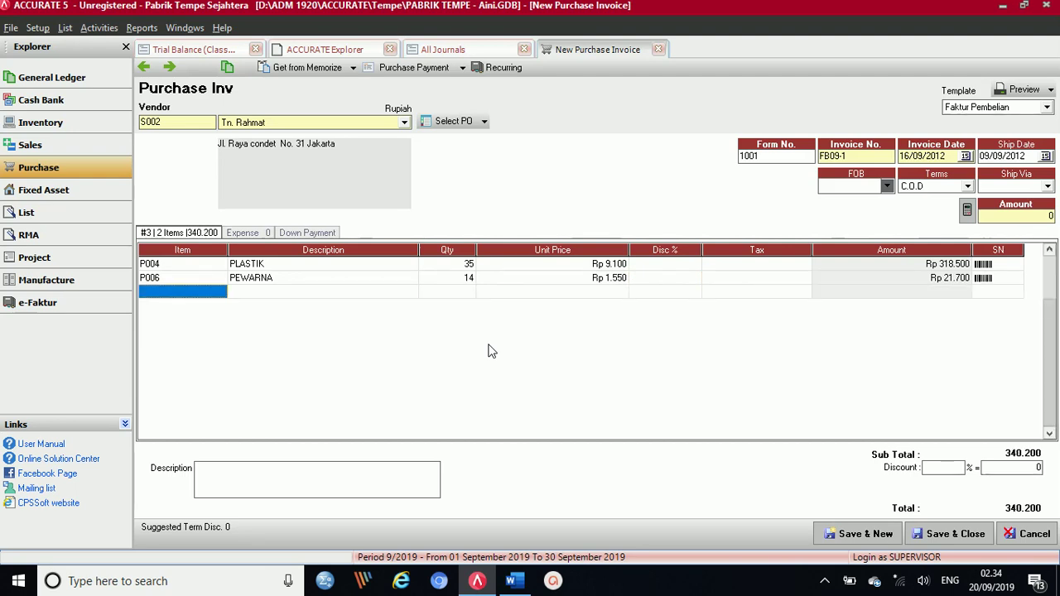
Add item P005 LIDI to the invoice with quantity 7 and unit price Rp 2.100
text(lidi)
key(Return)
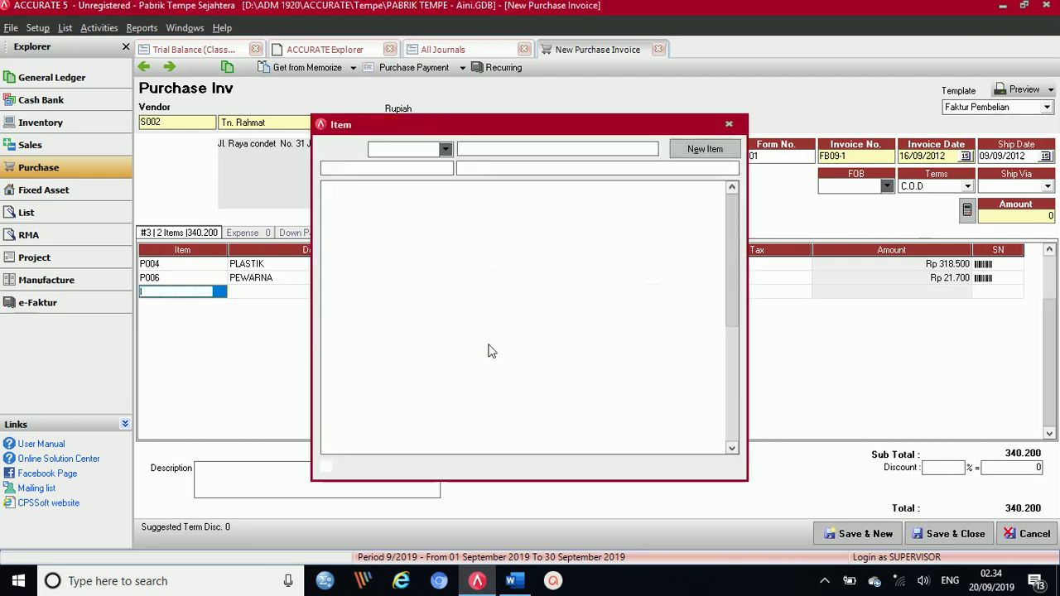
key(Return)
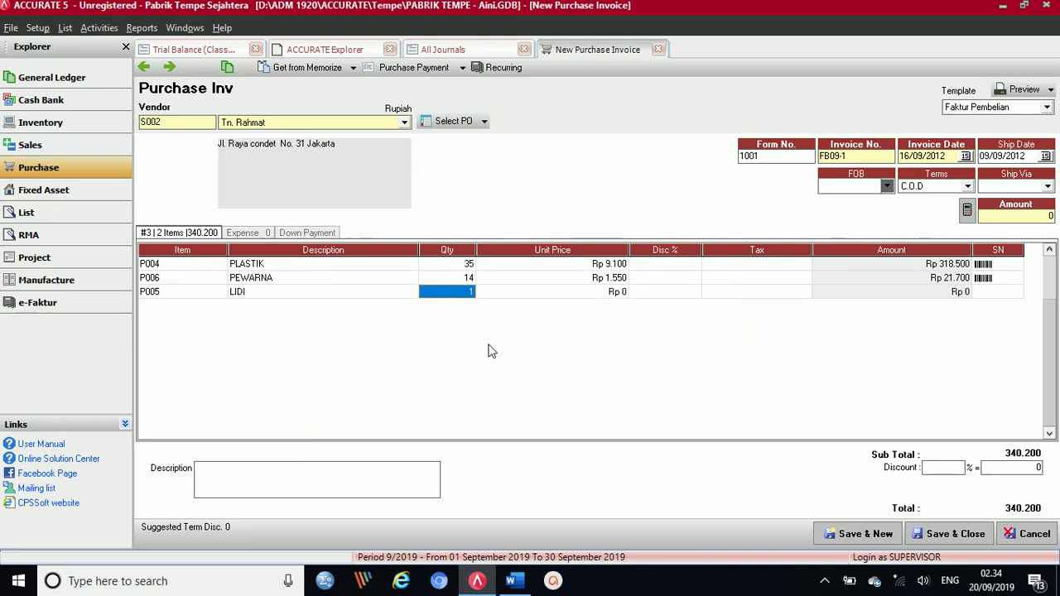
text(7)
key(Tab)
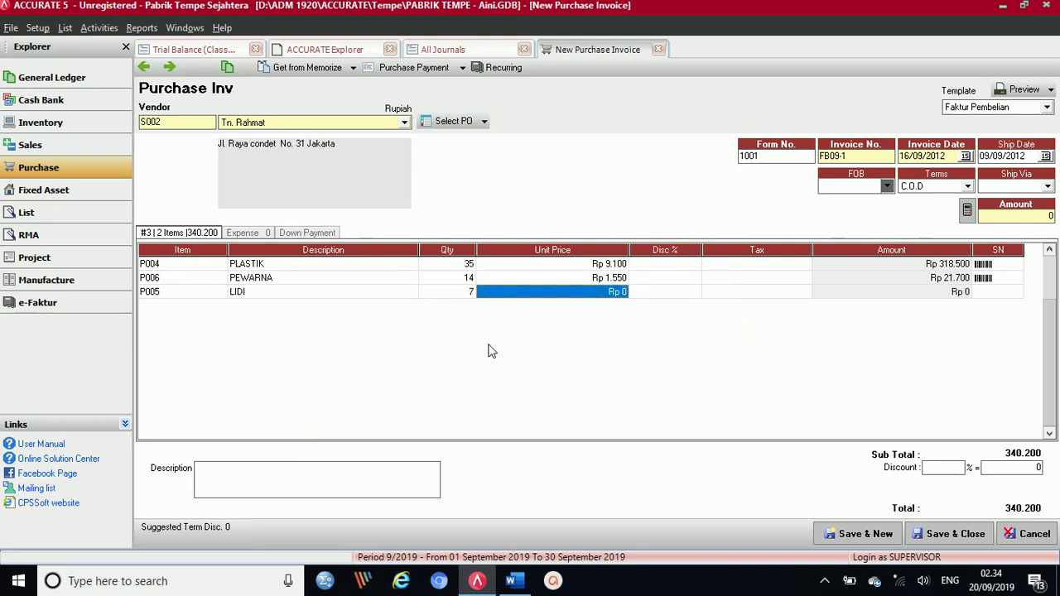
text(21)
key(Tab)
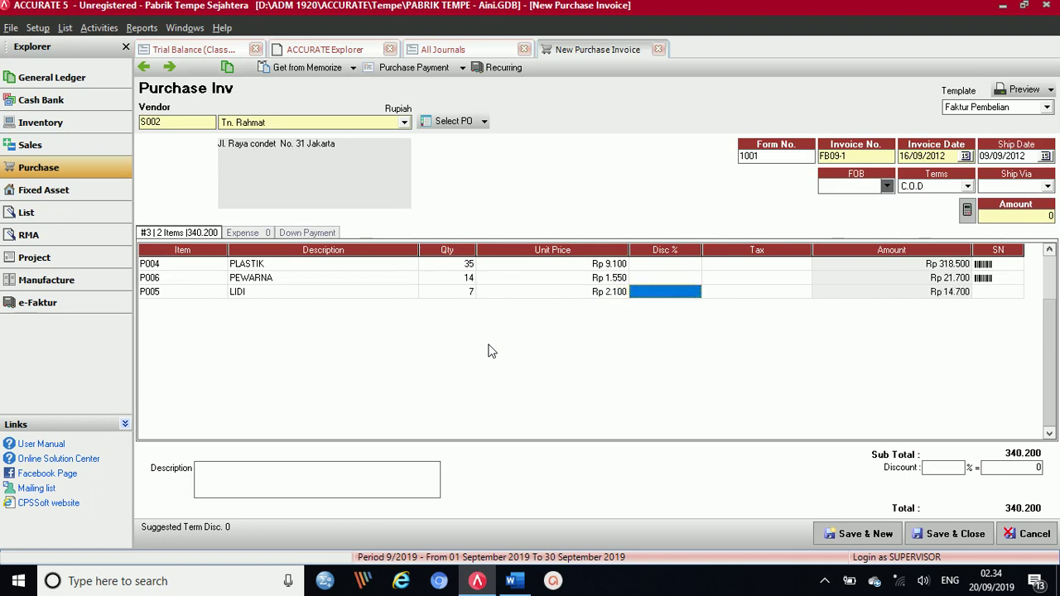
key(Tab)
key(Tab)
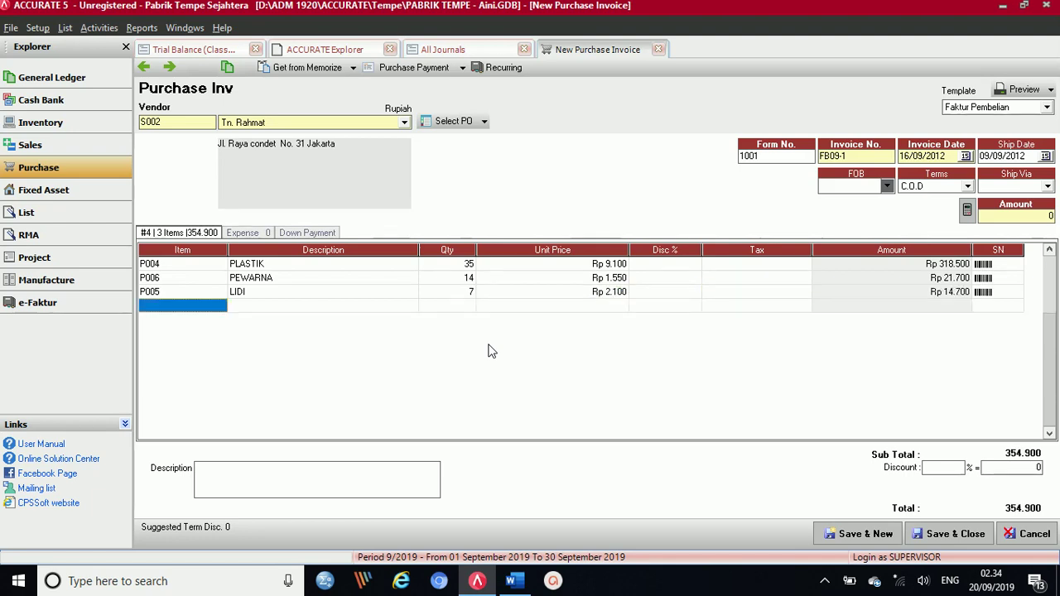
Calculate the amount of invoice FB09-1 from its items, then save and close the invoice
click(967, 210)
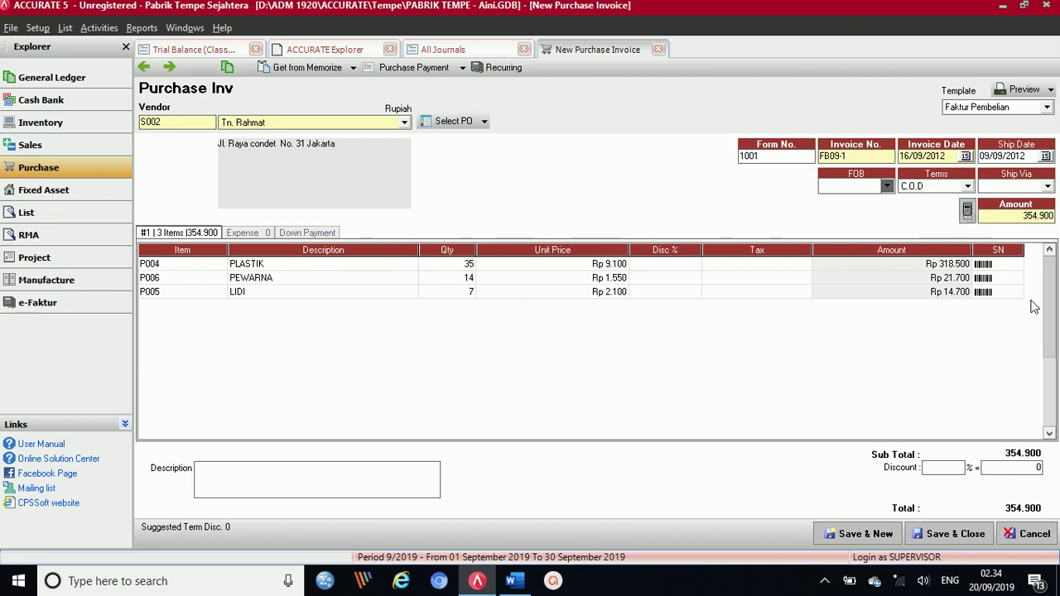
click(944, 536)
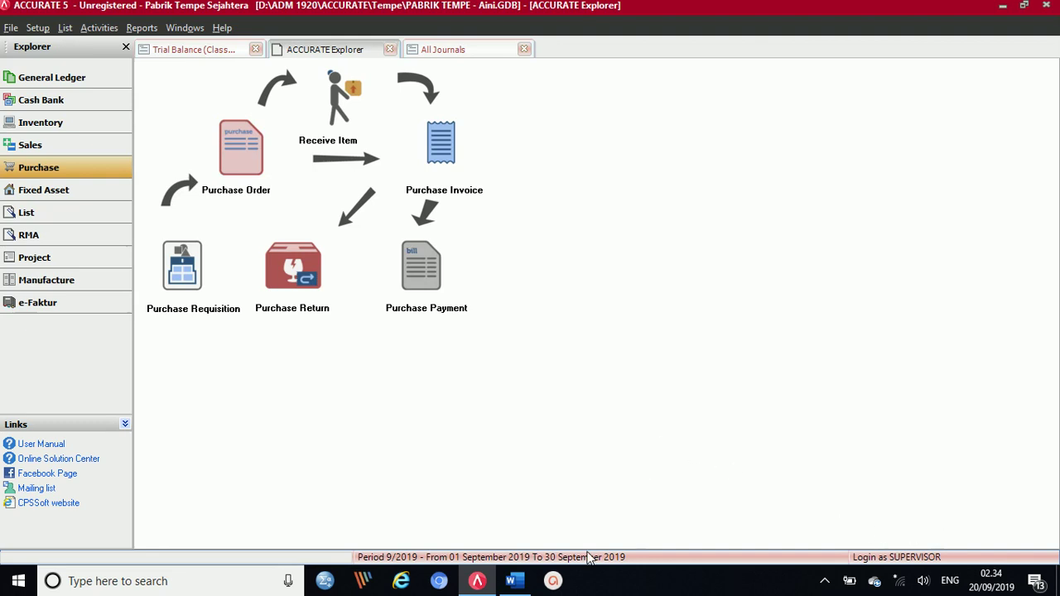
Read the return note under 18. Transaksi Retur Pembelian in Word, then start a new purchase return in ACCURATE
click(515, 582)
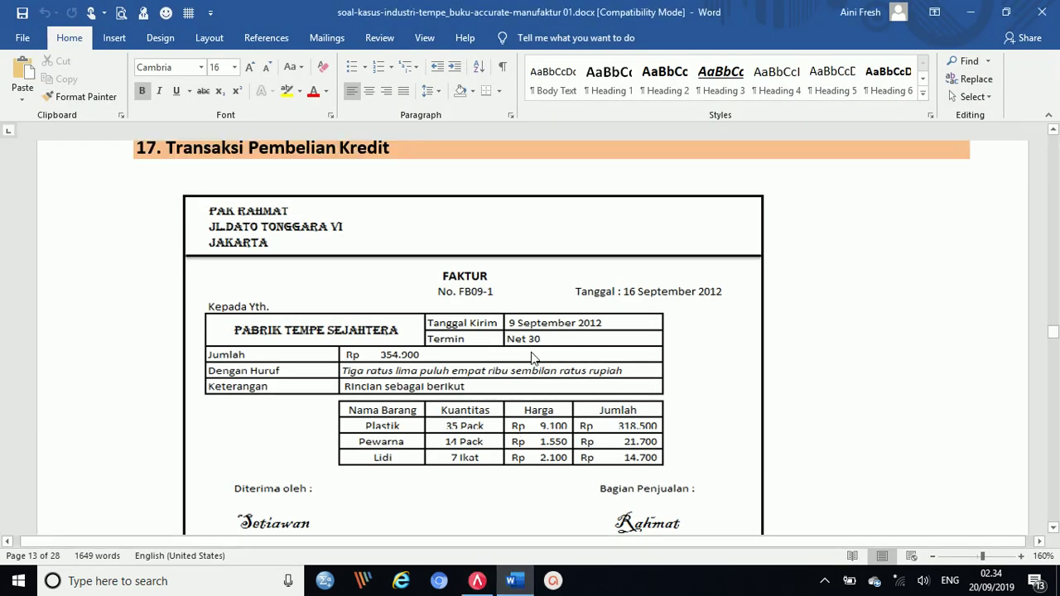
scroll(532, 348, down, 5)
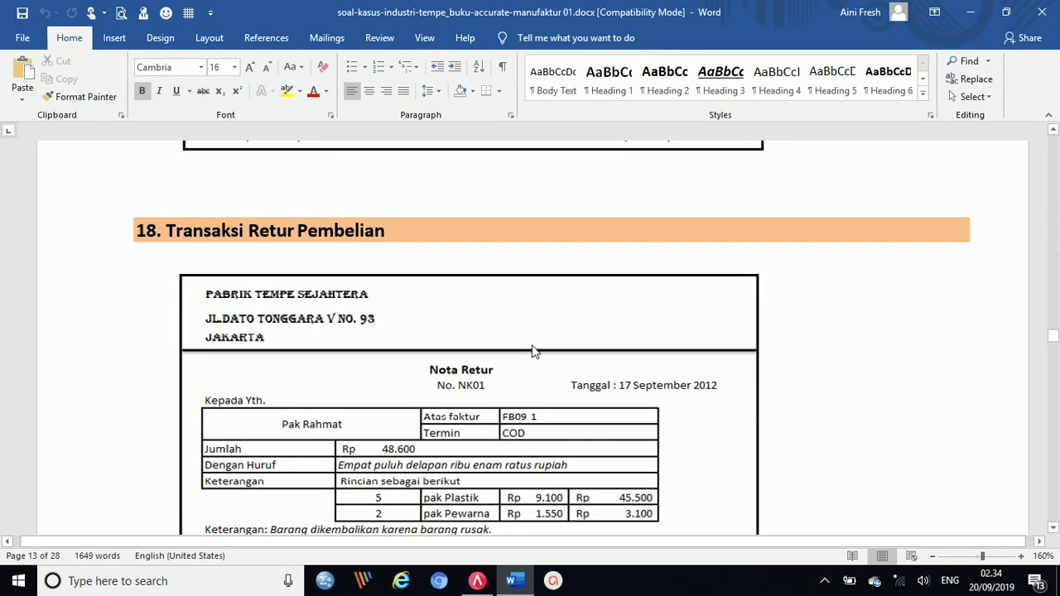
scroll(532, 351, down, 1)
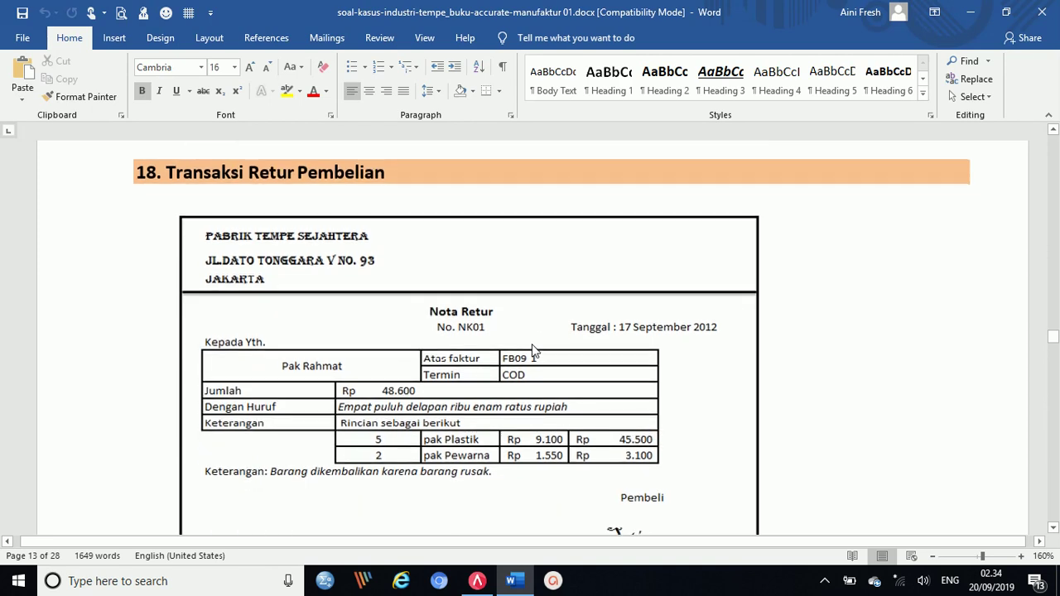
click(487, 583)
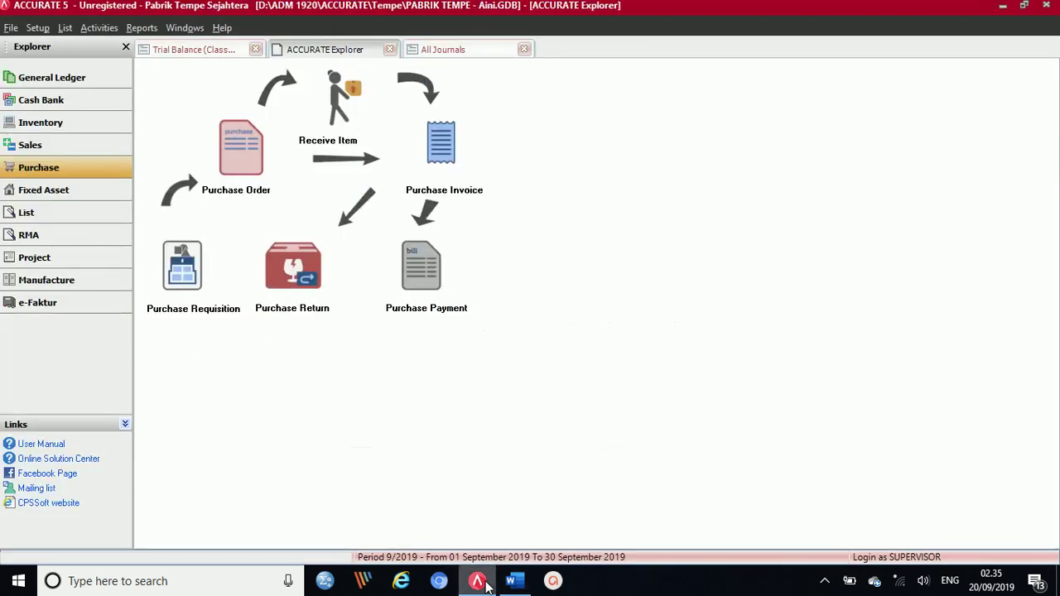
click(292, 270)
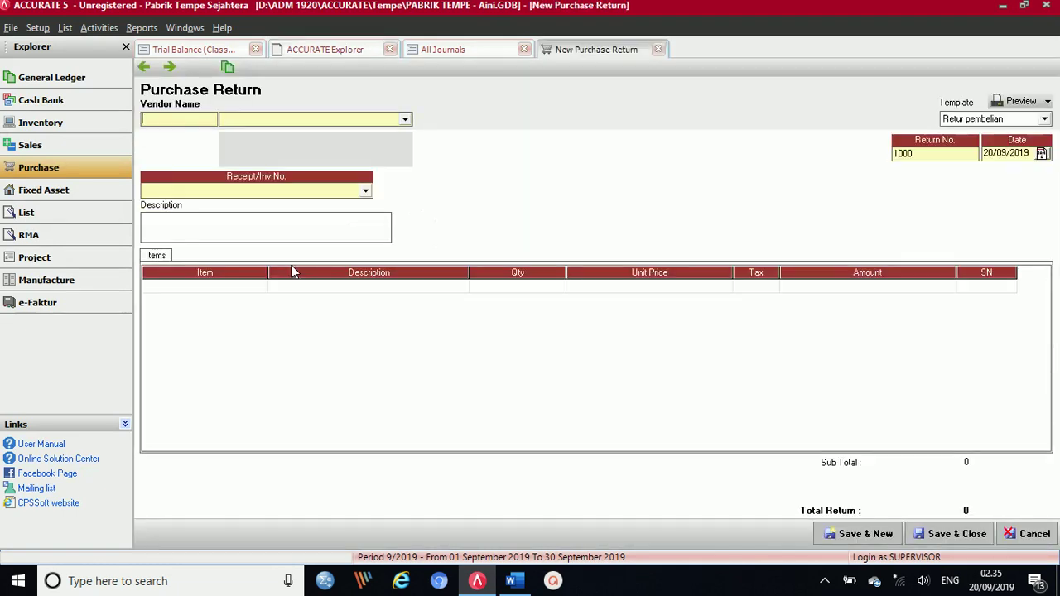
Check the vendor on return note NK01 in Word, then choose vendor S002 for the purchase return in ACCURATE
click(405, 120)
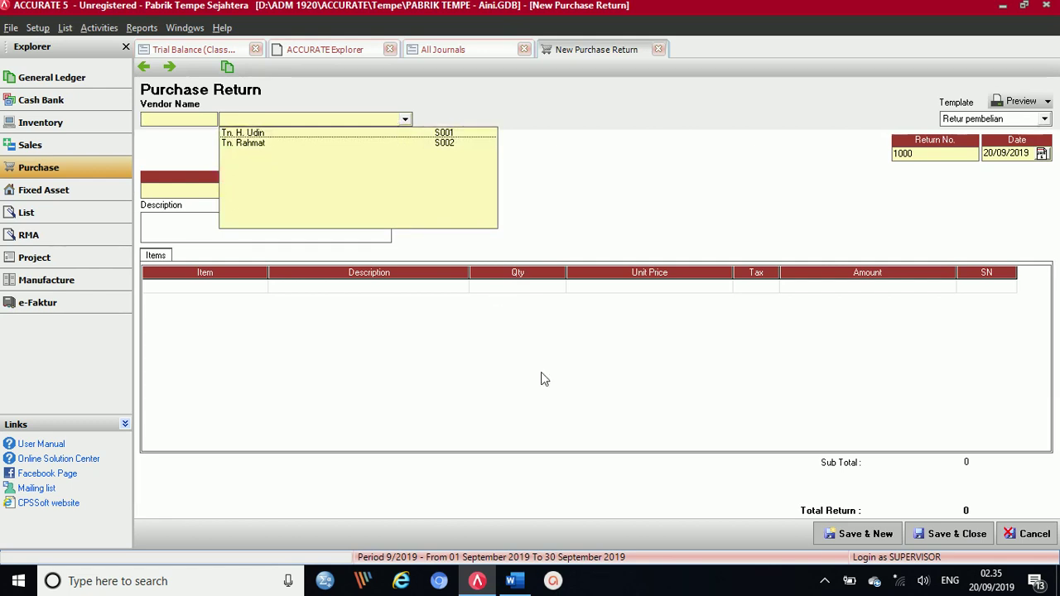
click(515, 580)
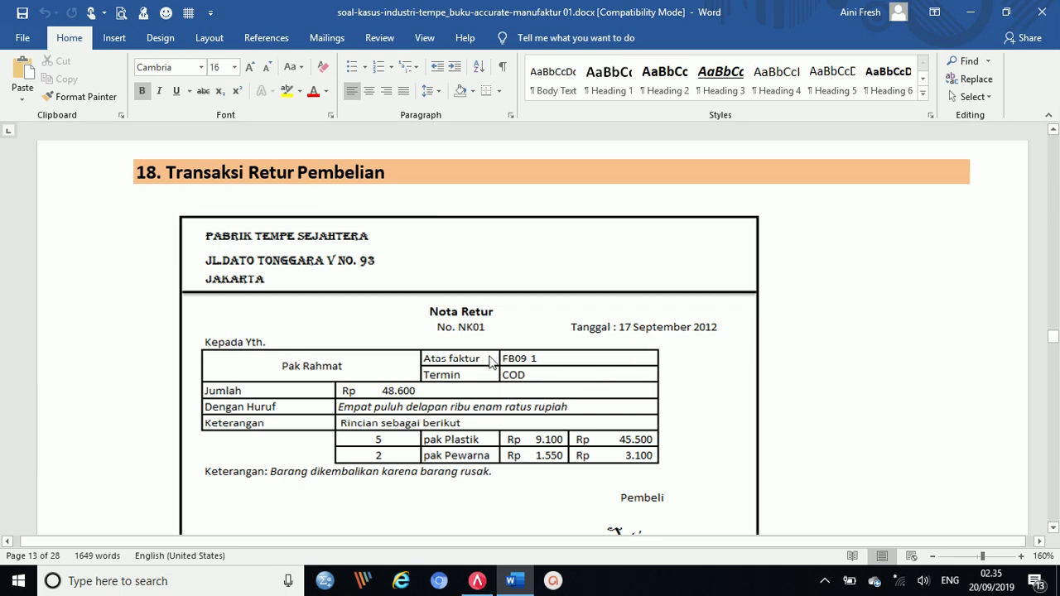
click(477, 583)
click(406, 121)
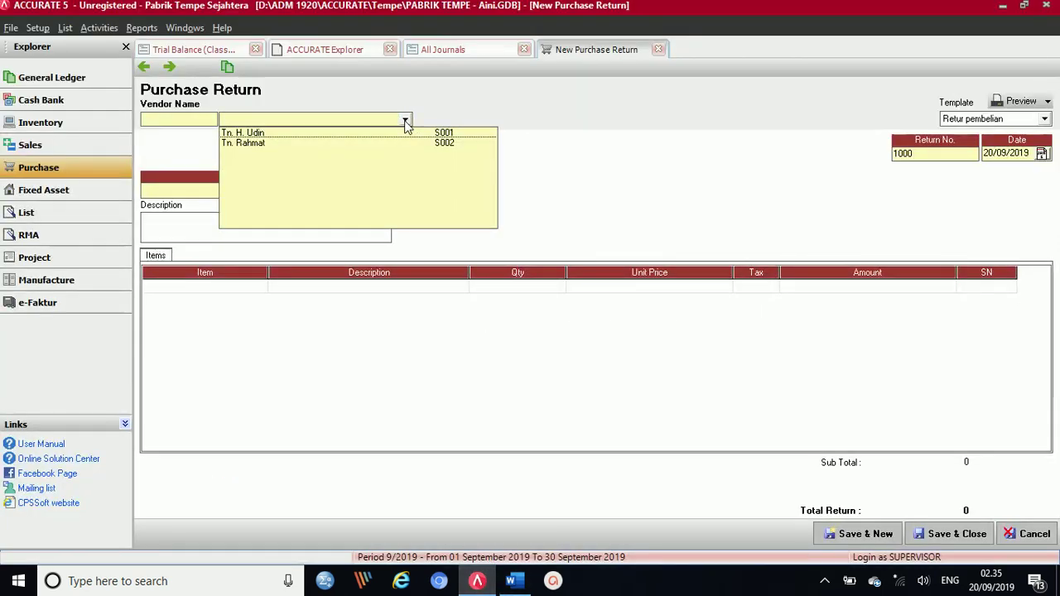
click(267, 143)
Set the return number to NK01 and the date to 17/09/2012, and choose invoice FB09-1 as its source
click(926, 151)
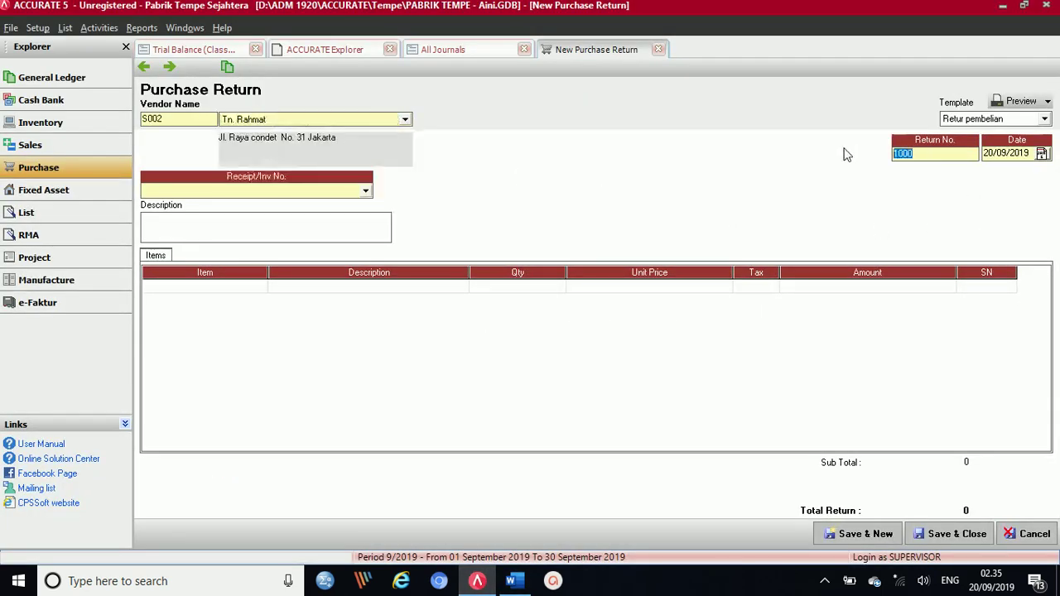
text(NK01)
key(Tab)
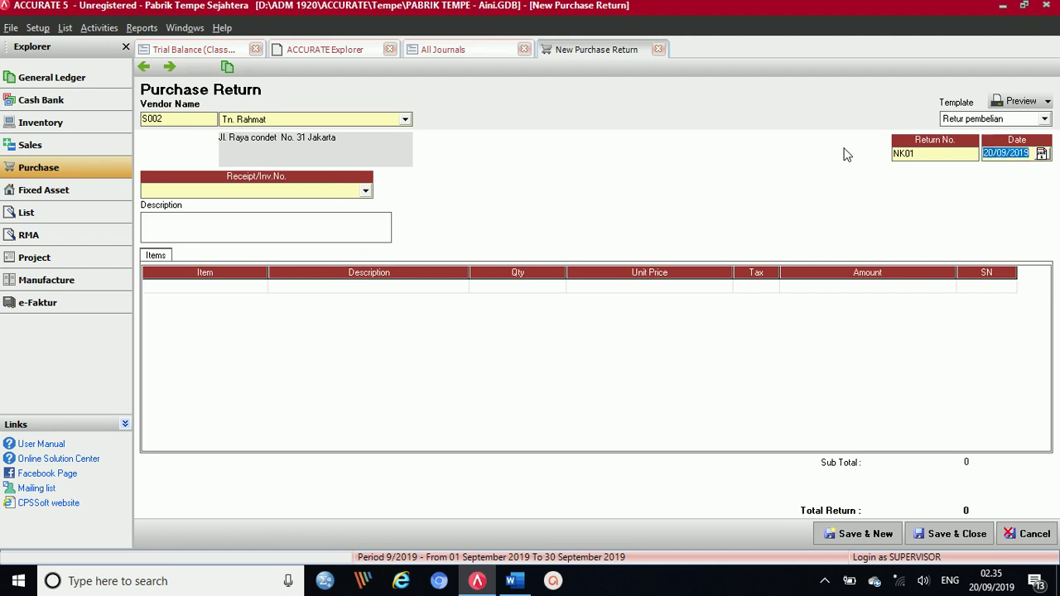
text(17/09/1)
click(365, 192)
click(193, 208)
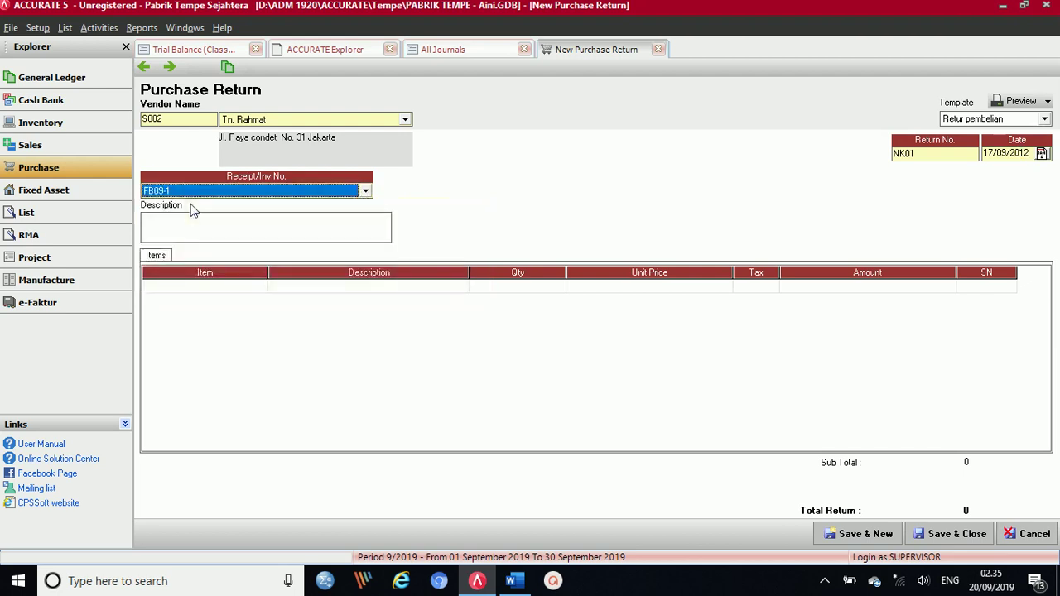
Add item P006 PEWARNA to the return with quantity 5, declining to return the full quantity
click(243, 294)
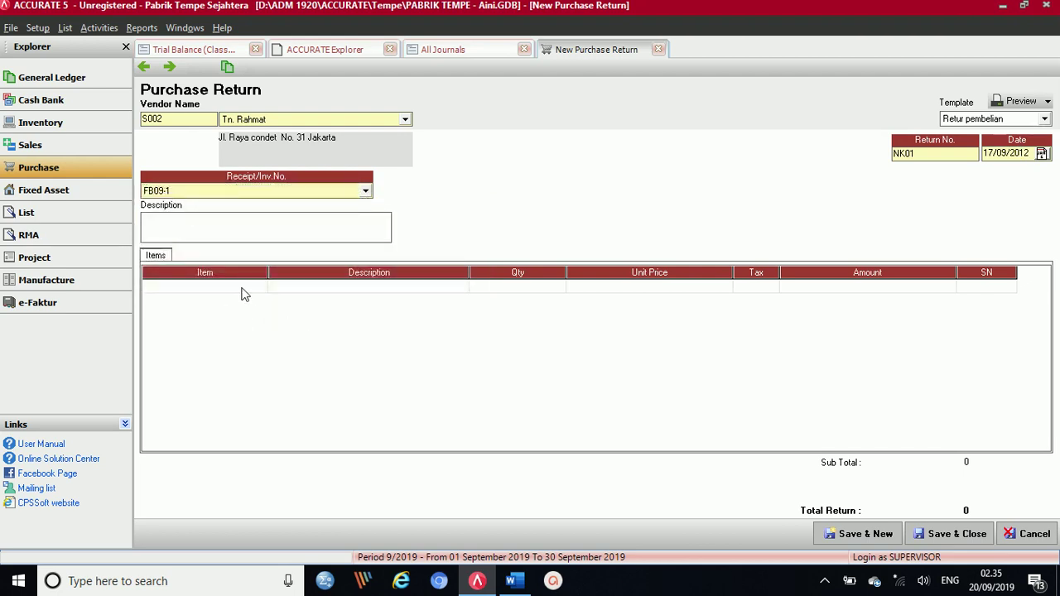
click(332, 287)
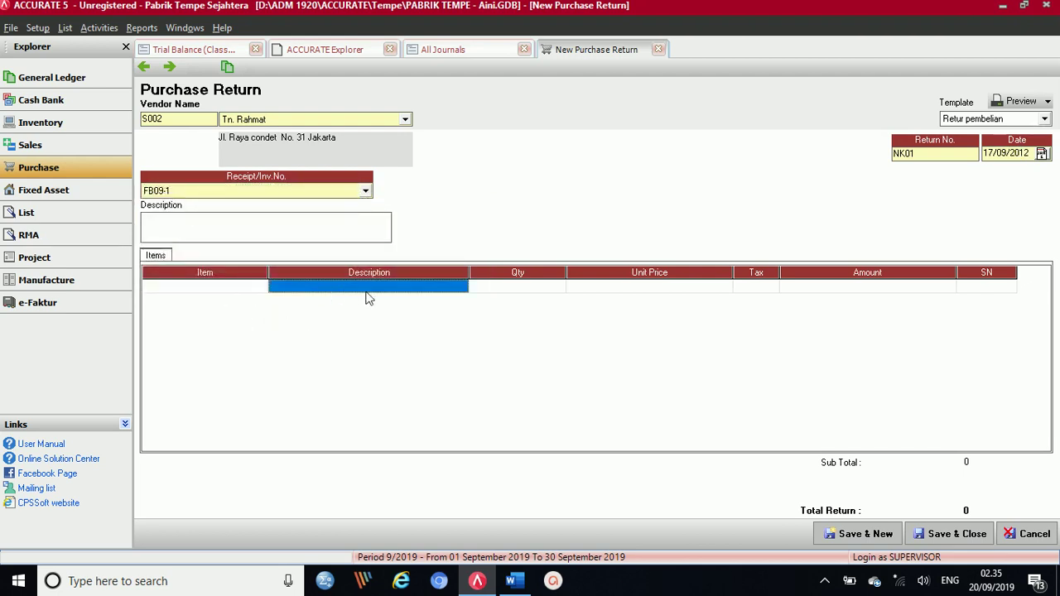
click(461, 287)
click(305, 308)
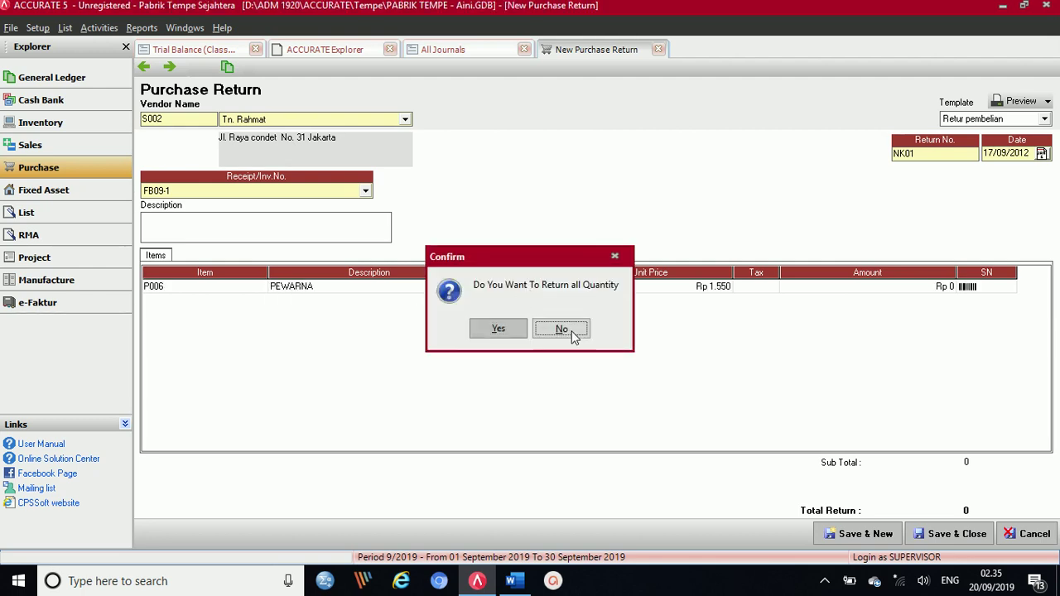
click(570, 332)
click(534, 287)
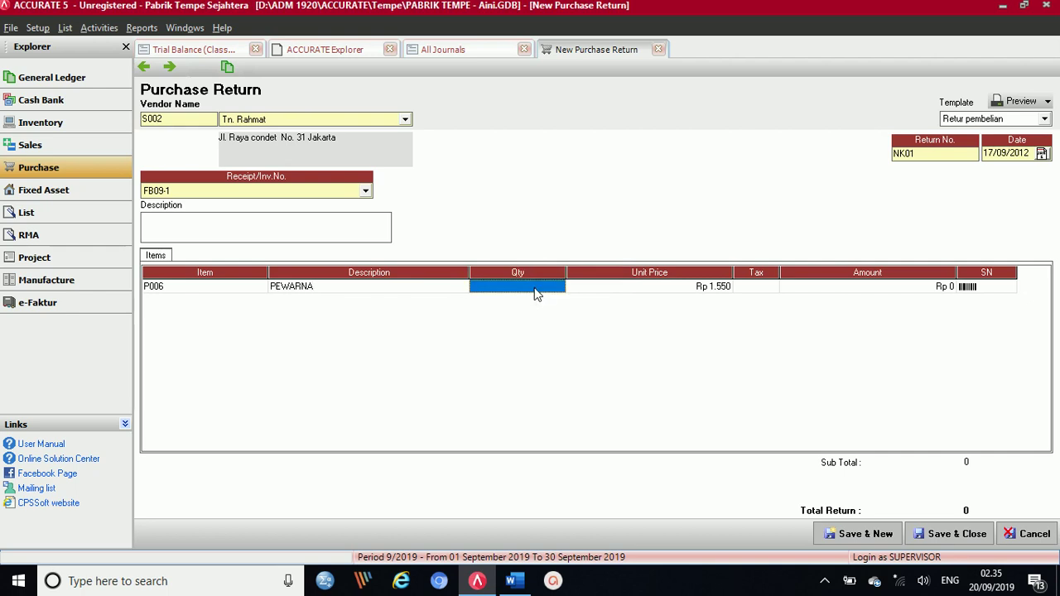
text(5)
key(Tab)
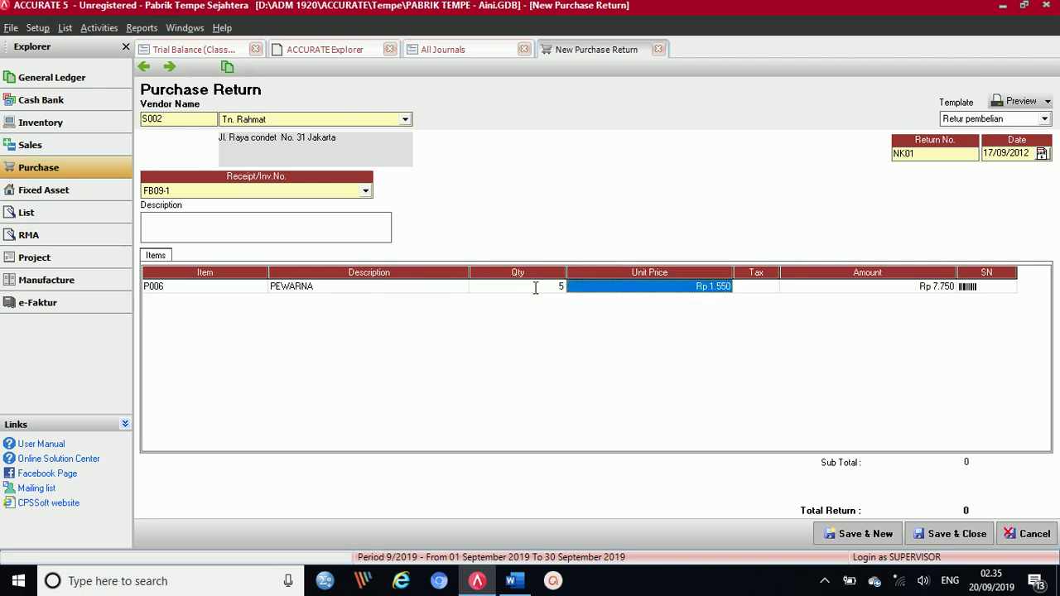
key(Tab)
key(Tab)
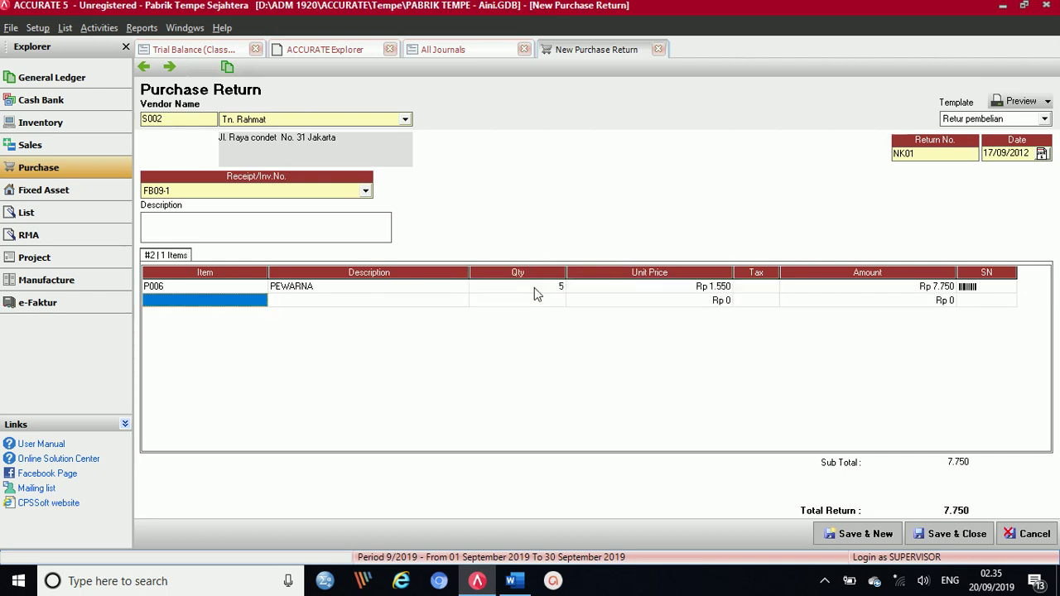
Check the returned items on the note in Word, then change the return's first item to P004 PLASTIK, declining to return the full quantity
click(419, 302)
click(515, 580)
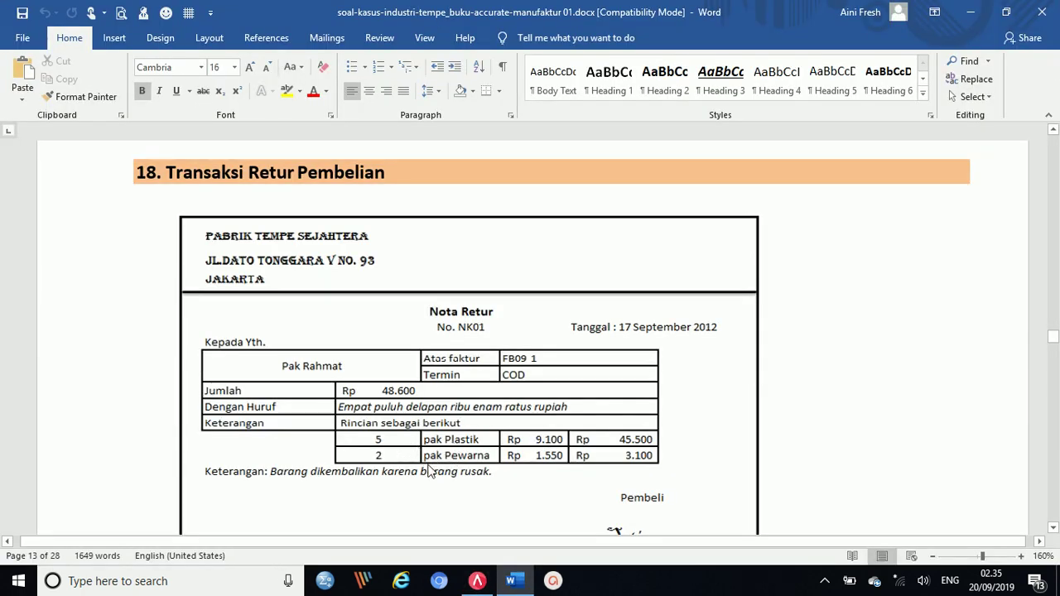
click(487, 587)
click(372, 285)
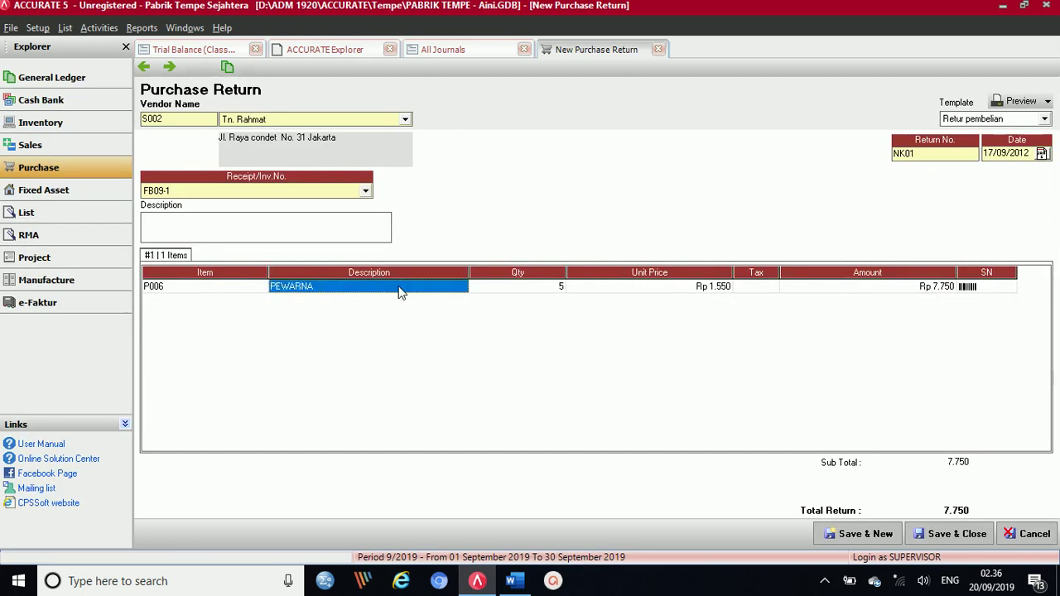
click(398, 290)
click(462, 288)
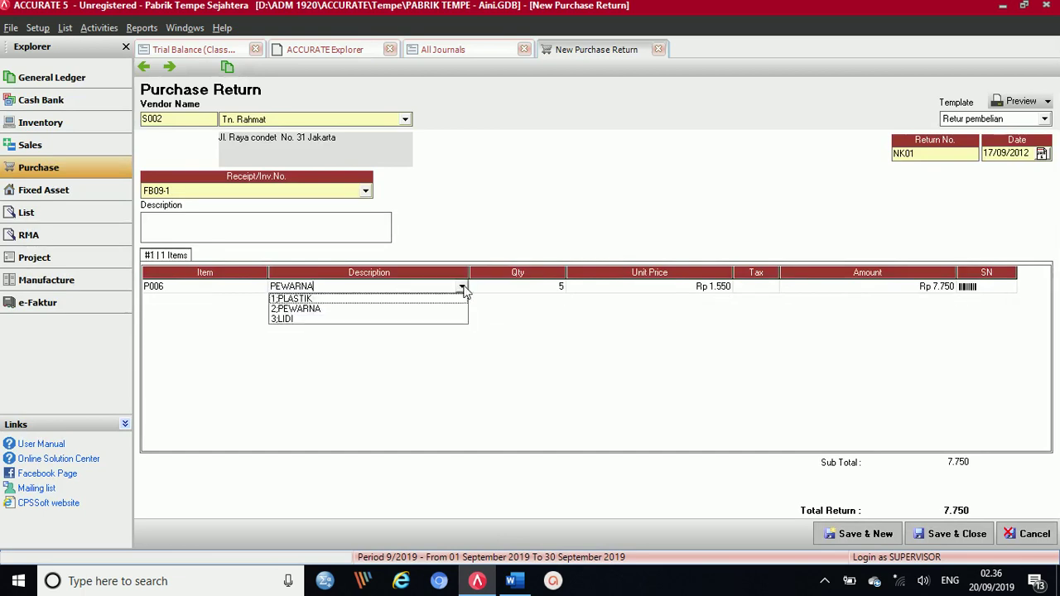
click(332, 298)
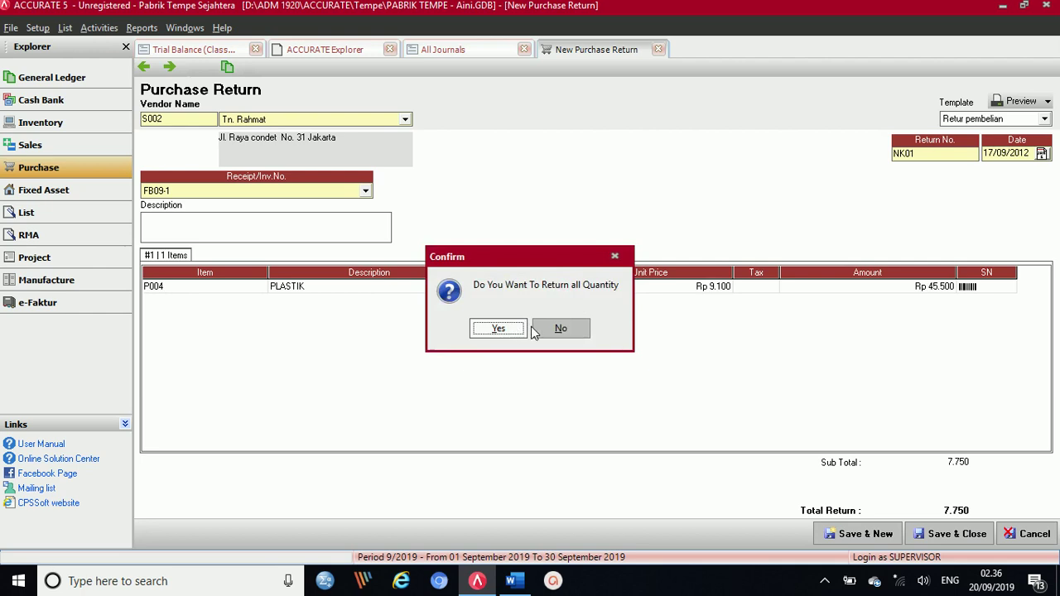
click(558, 327)
click(555, 290)
key(Tab)
key(Tab)
key(Tab)
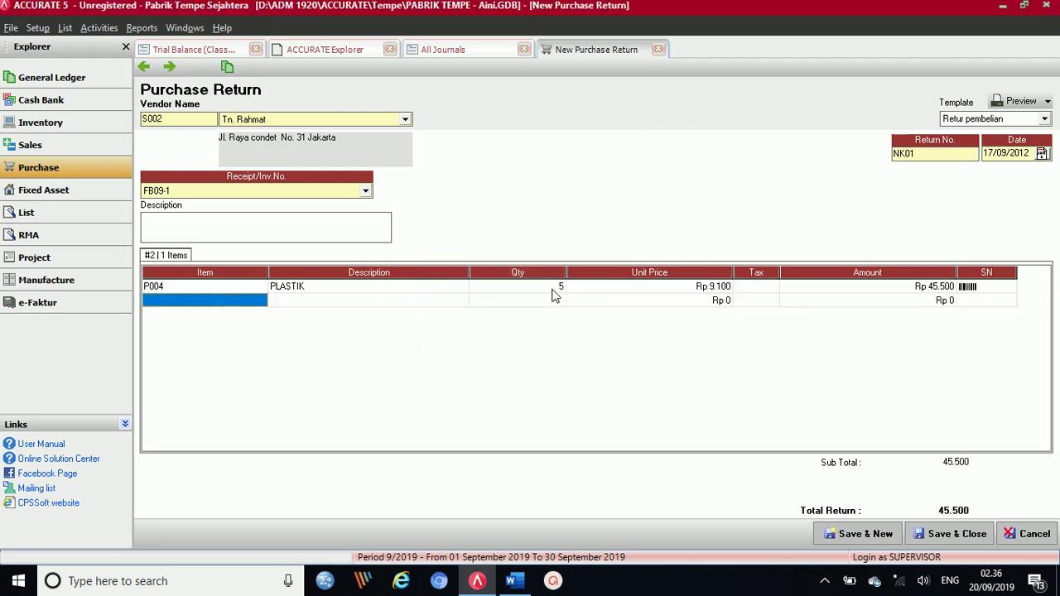
Add item P006 PEWARNA with quantity 2 as the second line, then save and close the purchase return
click(335, 304)
click(360, 304)
click(461, 300)
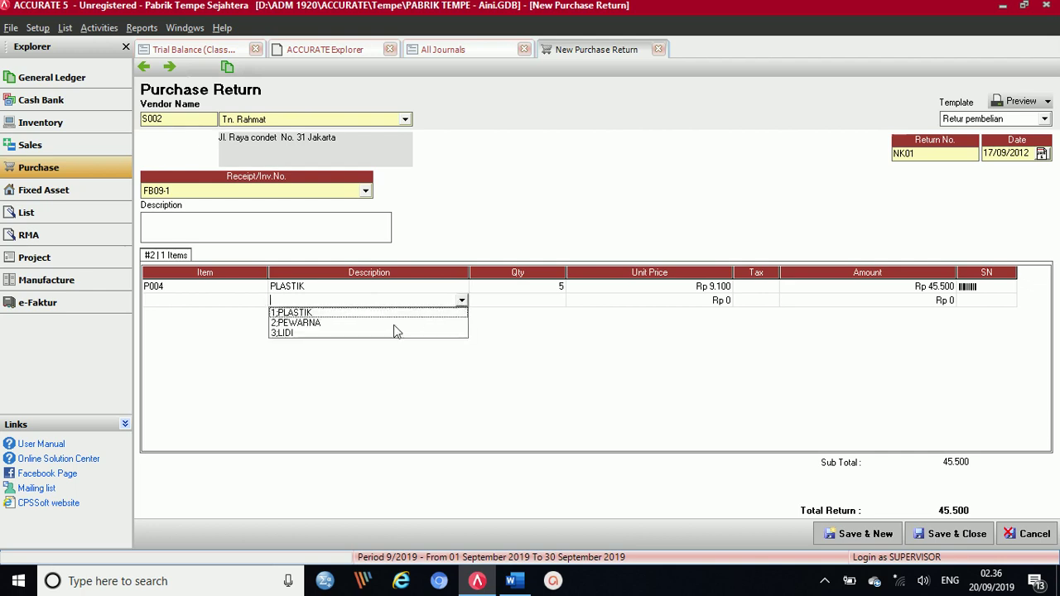
click(482, 320)
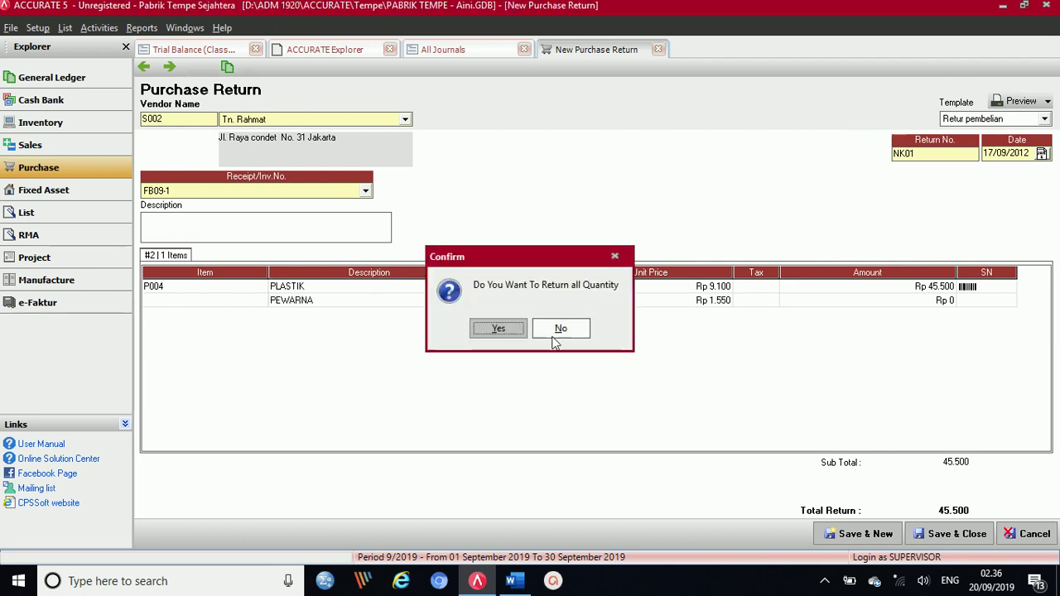
click(555, 329)
click(546, 304)
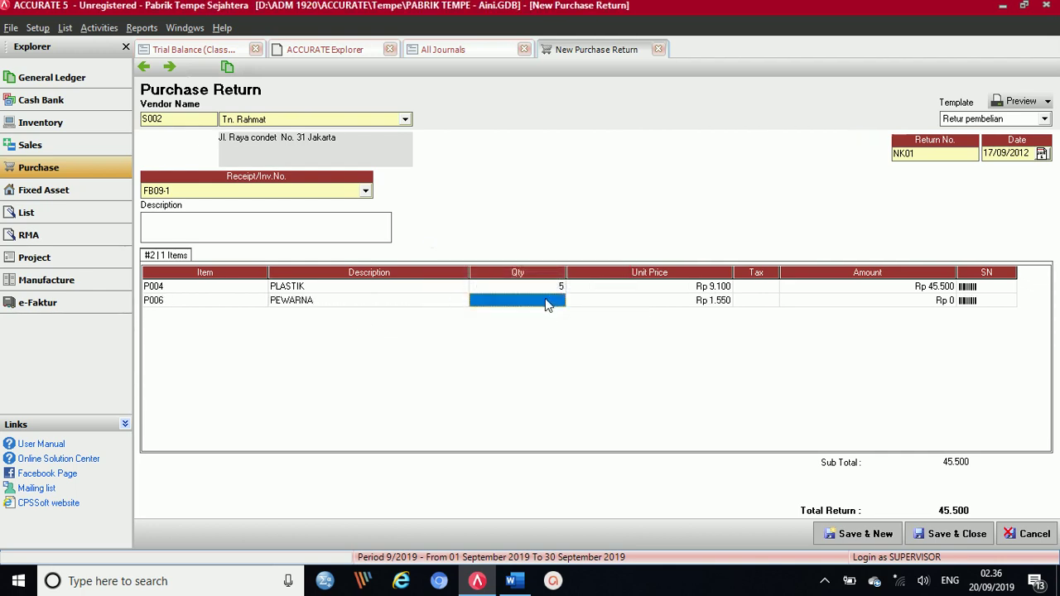
text(2)
key(Tab)
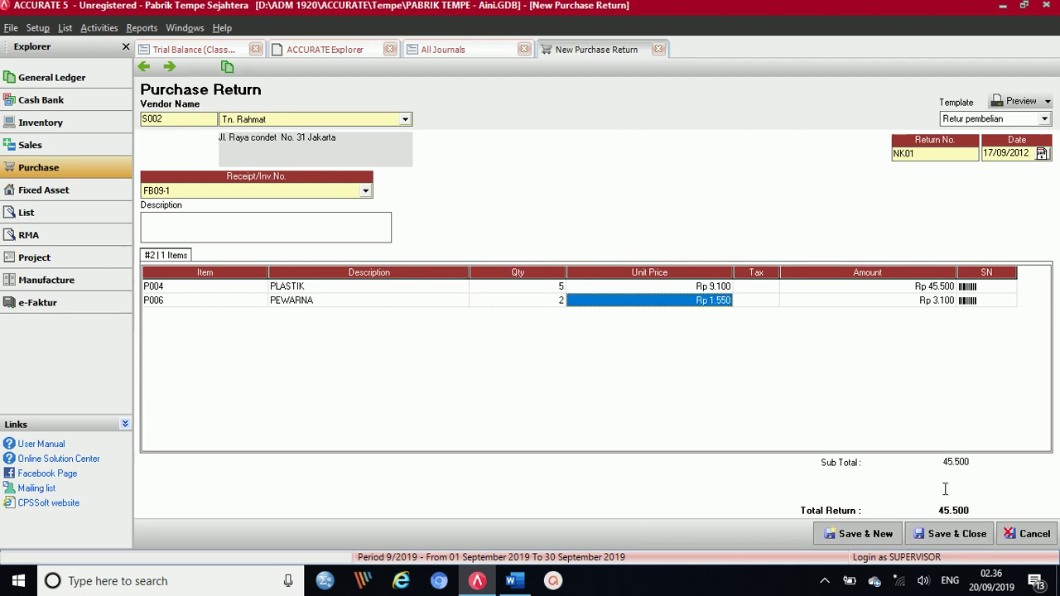
key(Tab)
key(Tab)
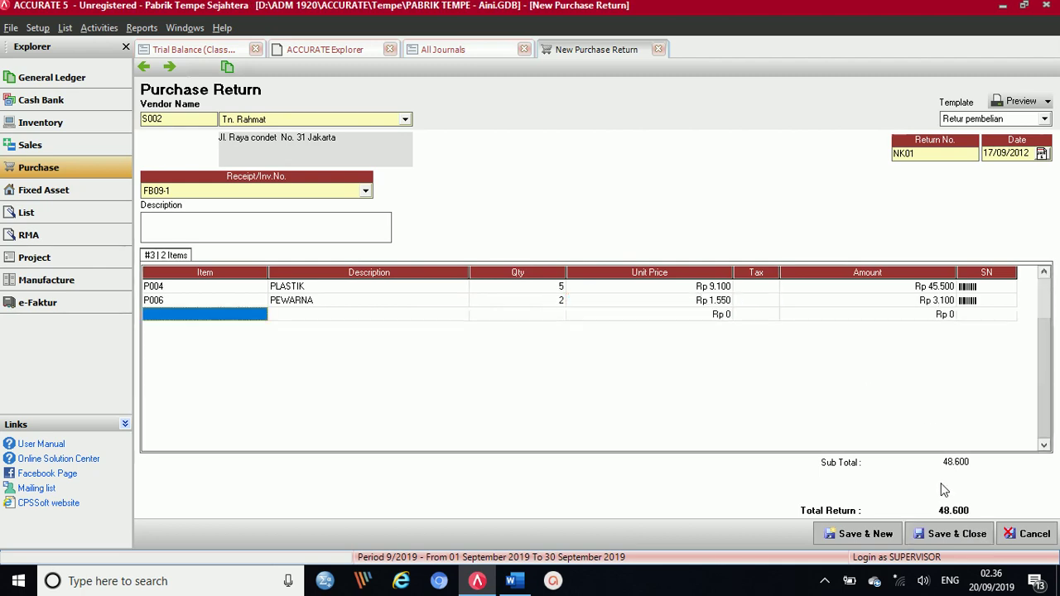
click(953, 535)
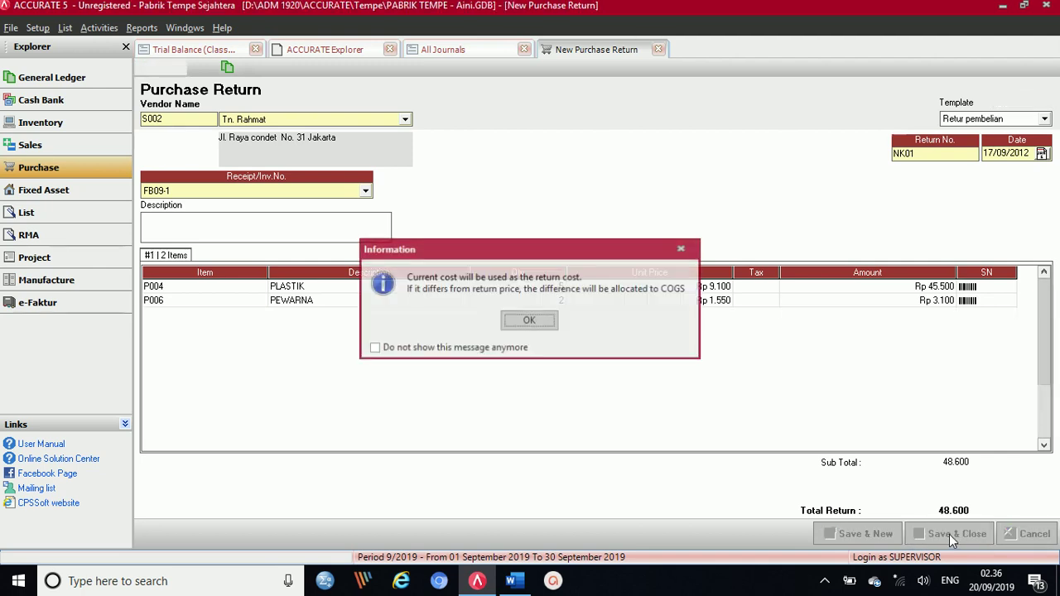
click(541, 326)
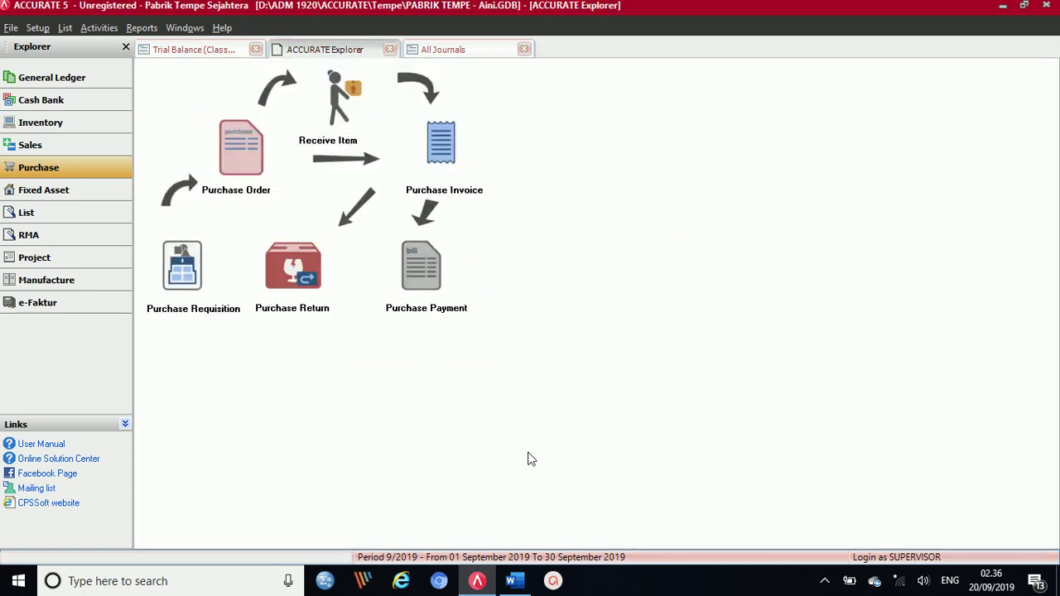
Read the memo under 19. Transaksi Memo Hasil Produksi in Word, then start a new product and material result in ACCURATE
click(514, 583)
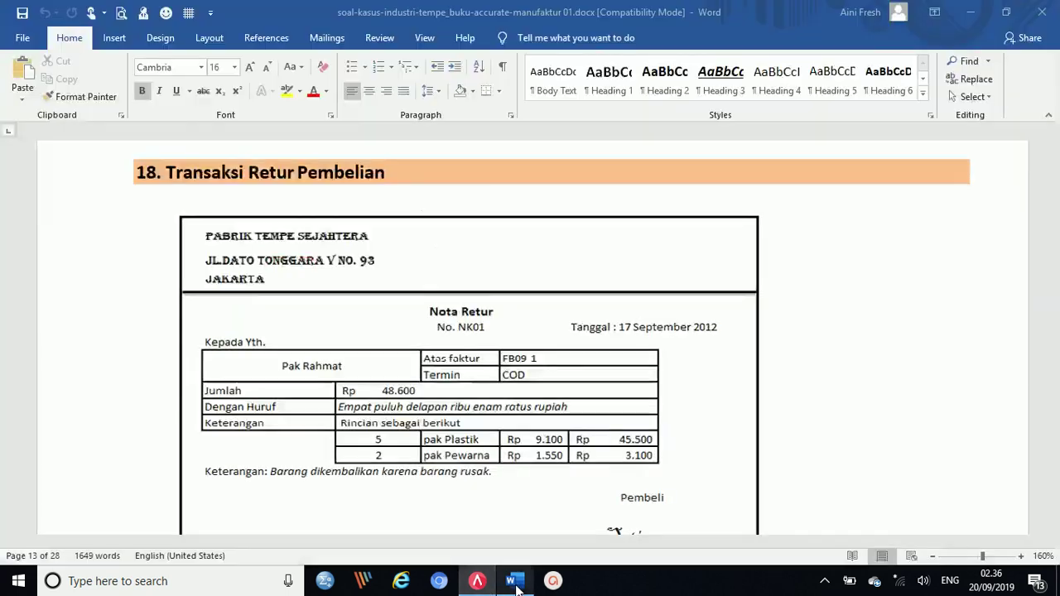
scroll(511, 414, down, 8)
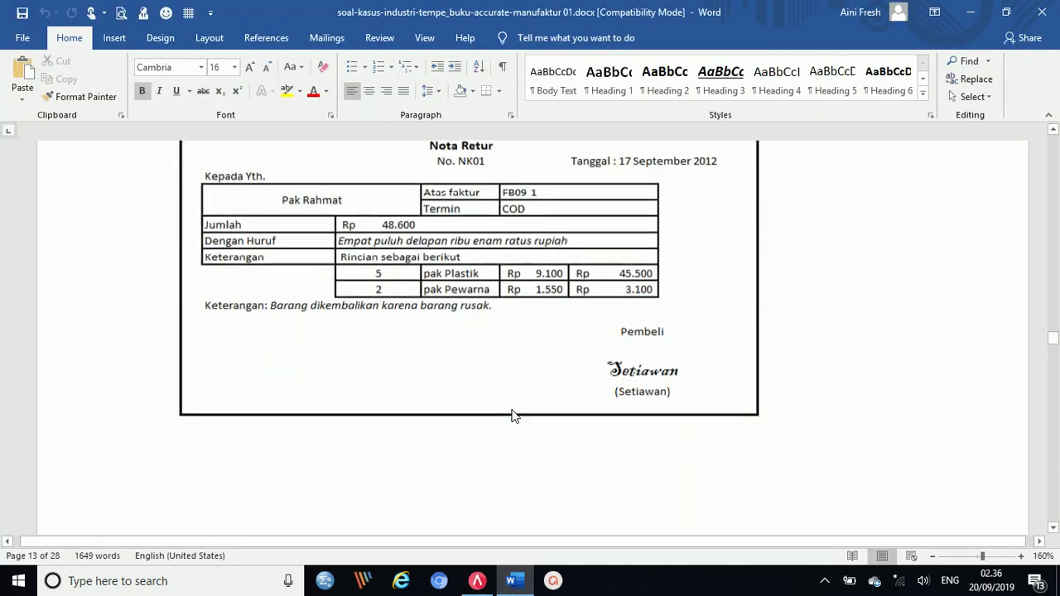
scroll(510, 418, down, 8)
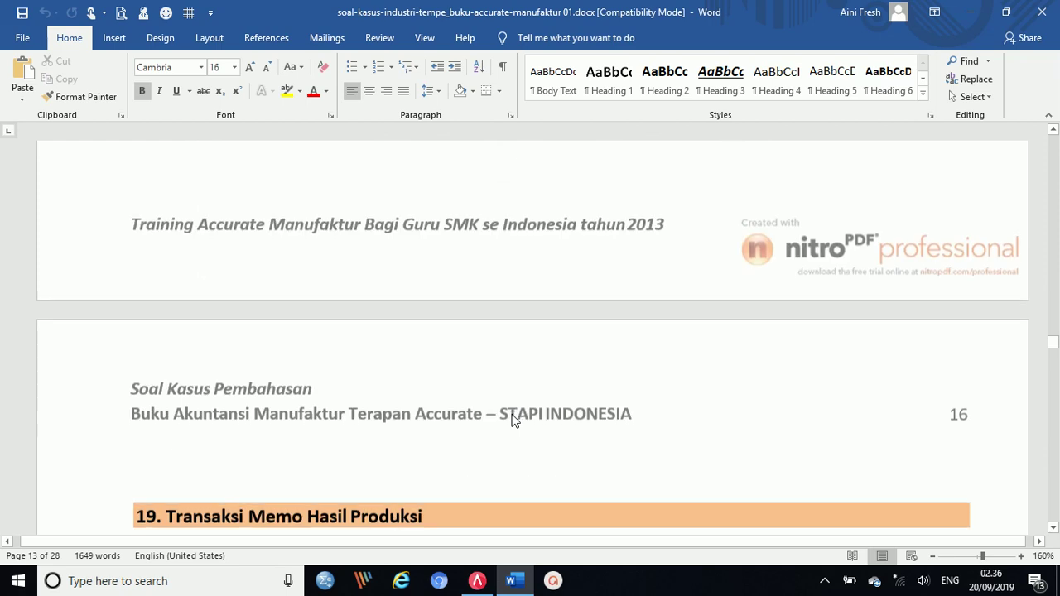
scroll(511, 419, down, 3)
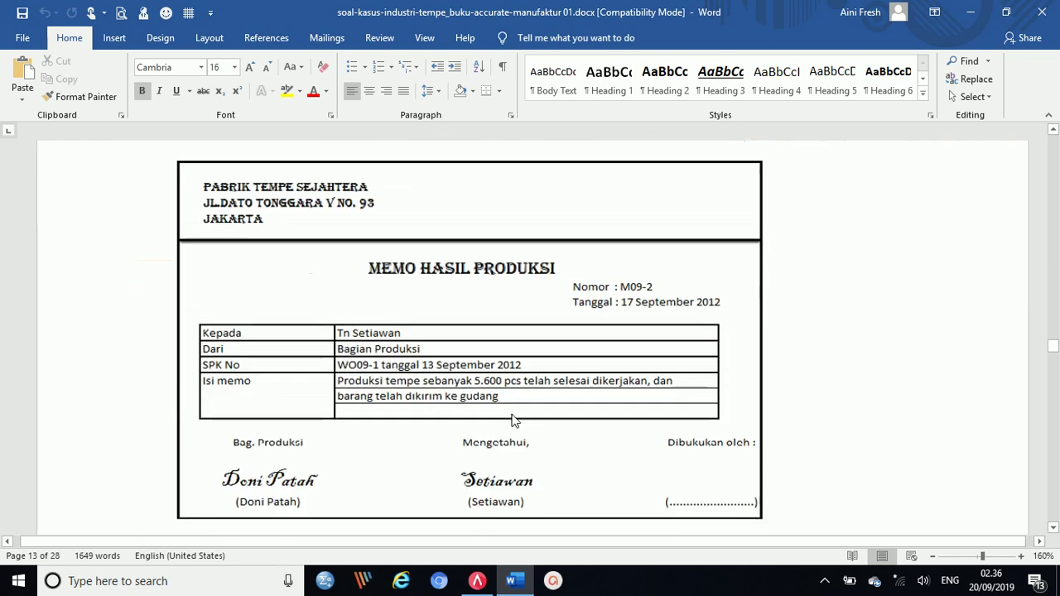
scroll(511, 420, up, 2)
scroll(511, 420, down, 3)
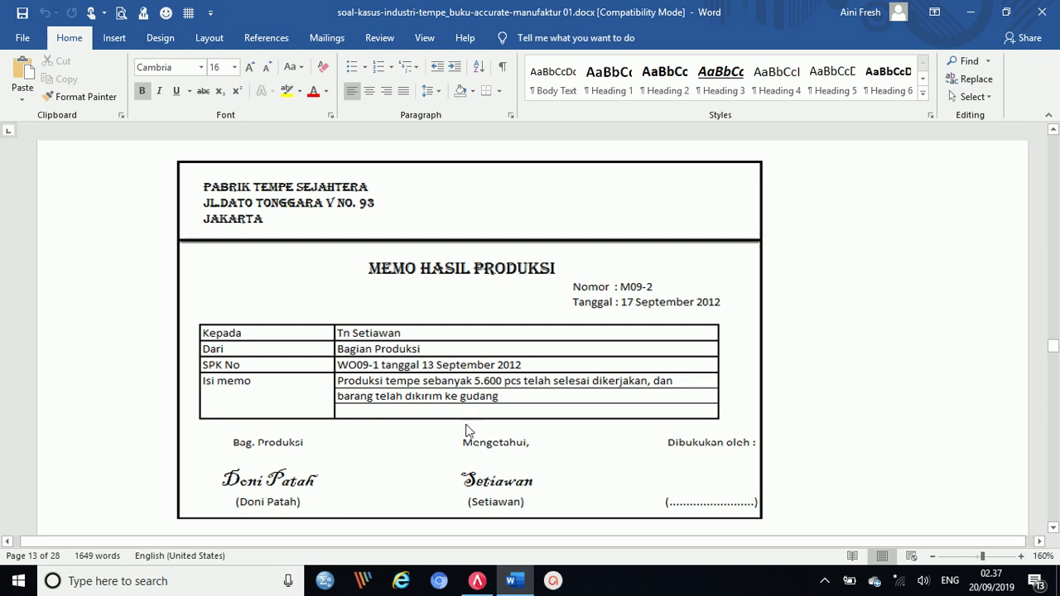
click(477, 580)
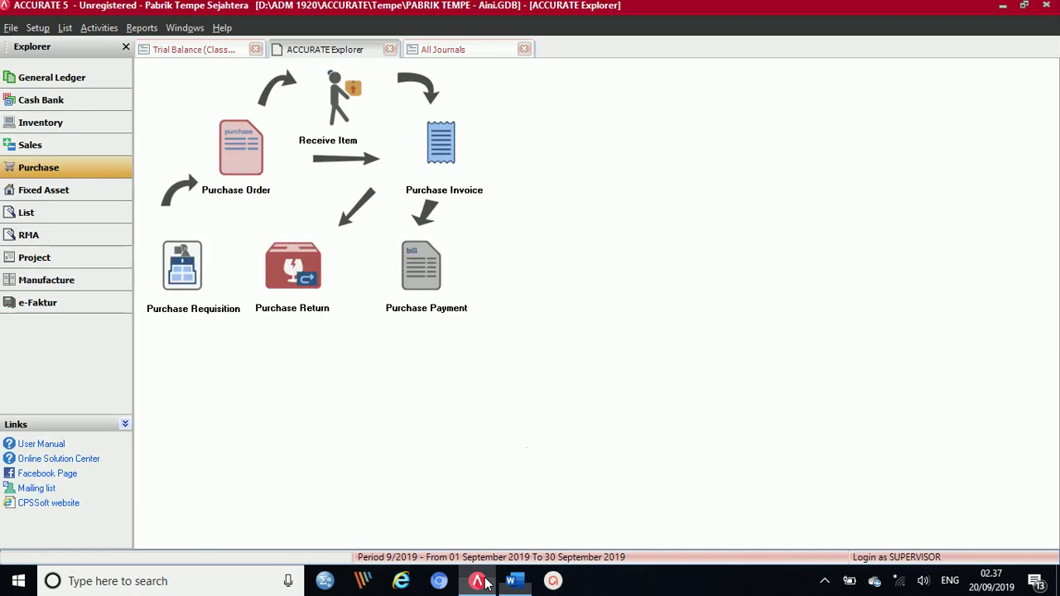
click(63, 282)
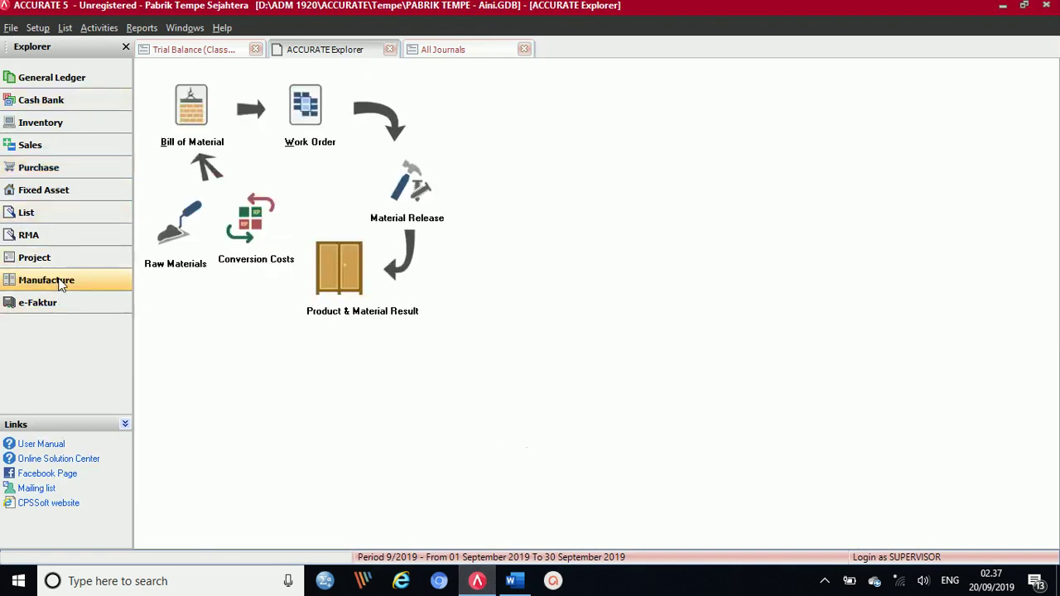
click(346, 277)
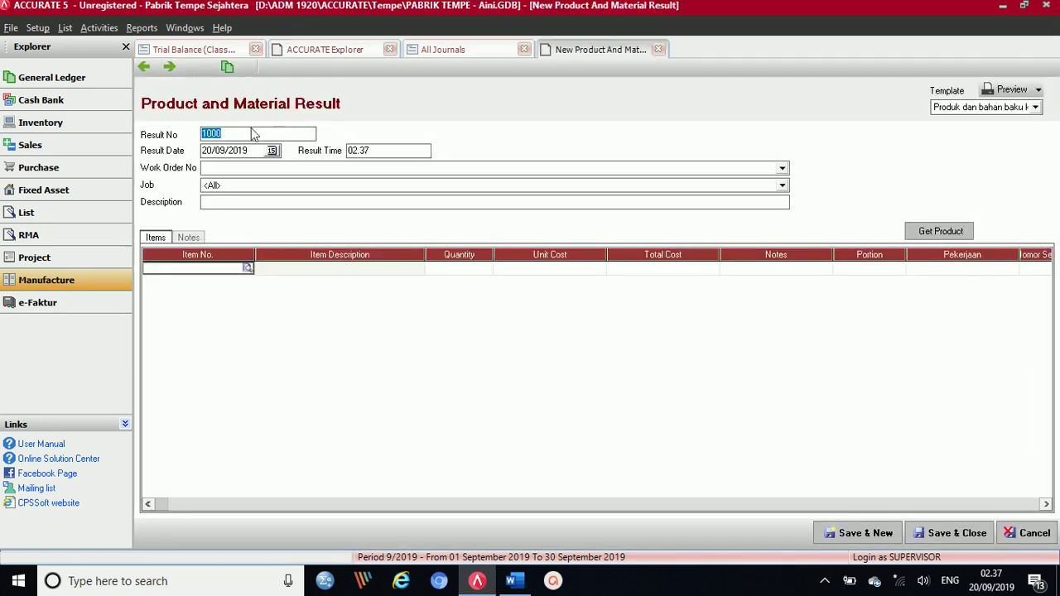
Set the result number to M09-1 and the result date to 17/09/2012, and choose work order WO09-1
text(M09-1)
key(Tab)
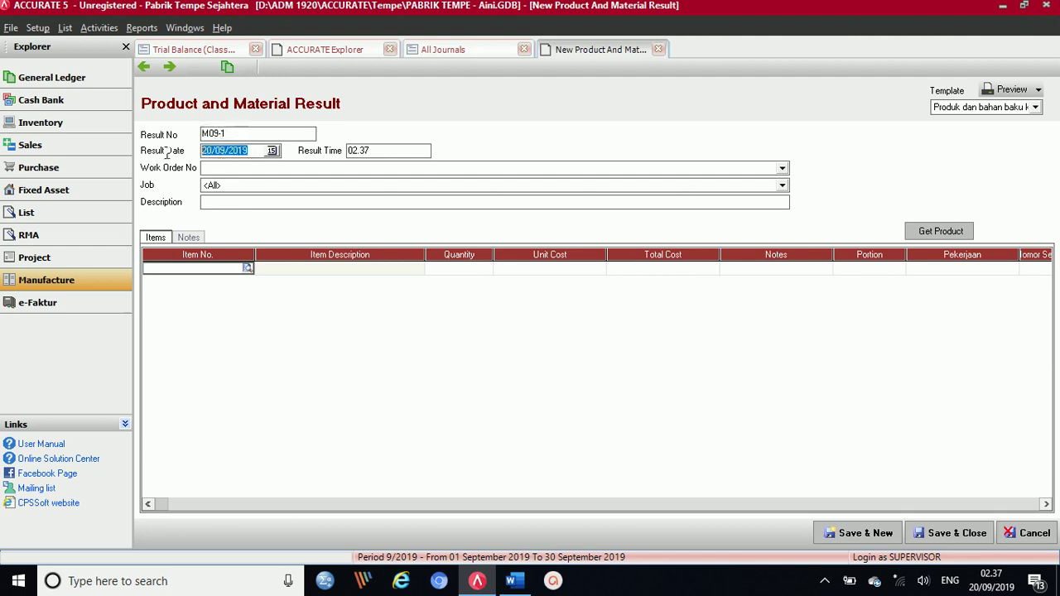
text(170912)
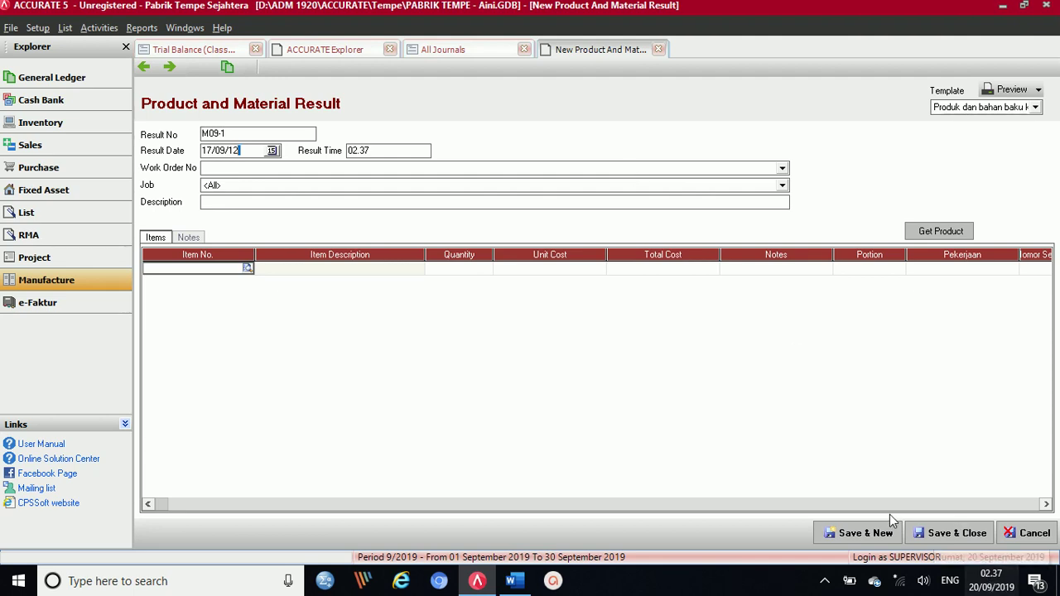
click(313, 167)
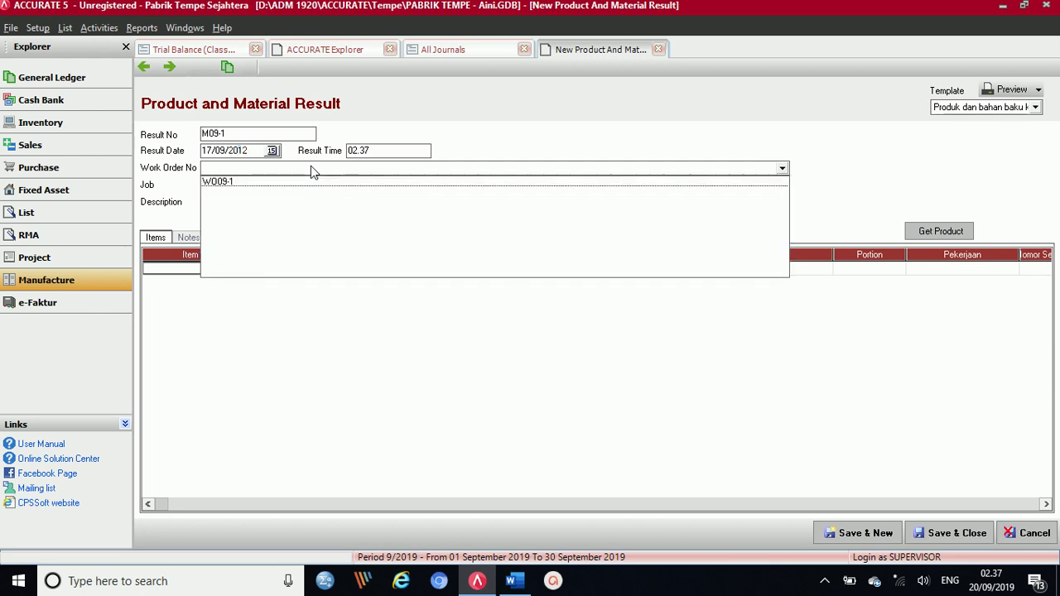
click(213, 183)
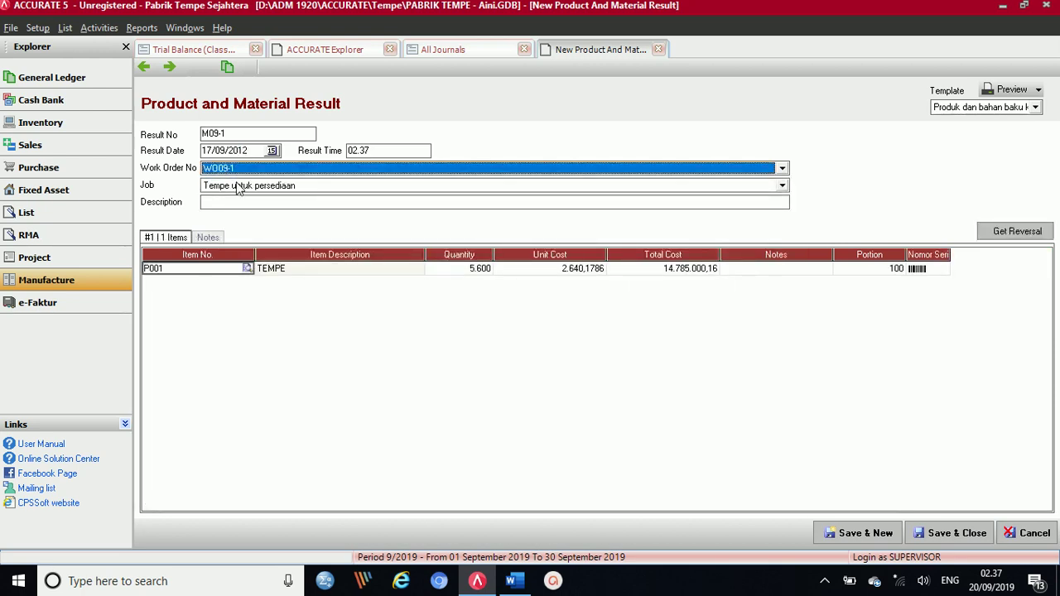
Enter the description "5600 tempe selesai diproduksi", then save and close the product and material result
click(236, 206)
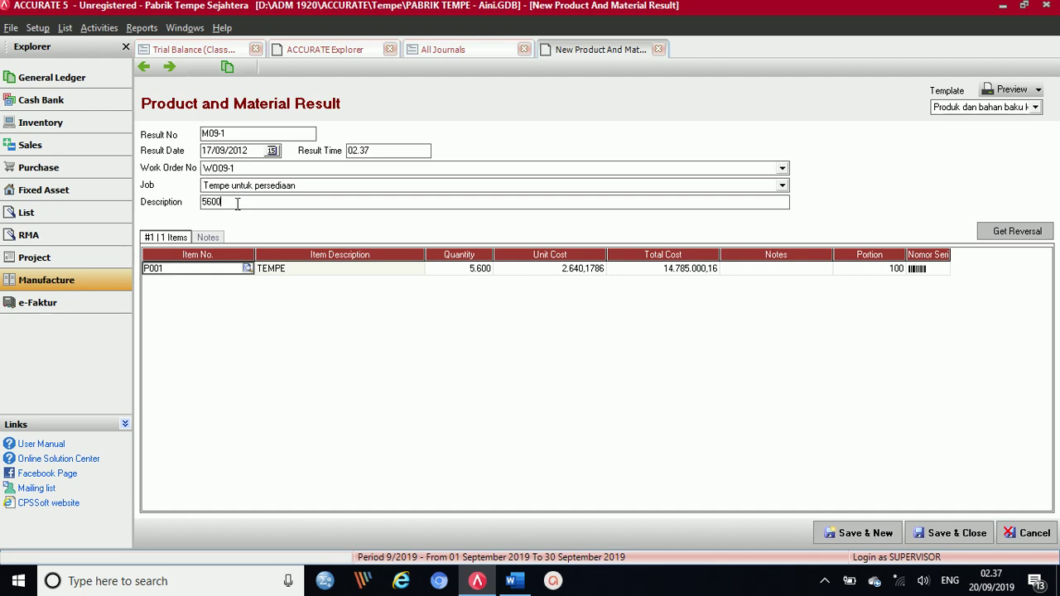
text(5600 tempe)
text(selesai dio)
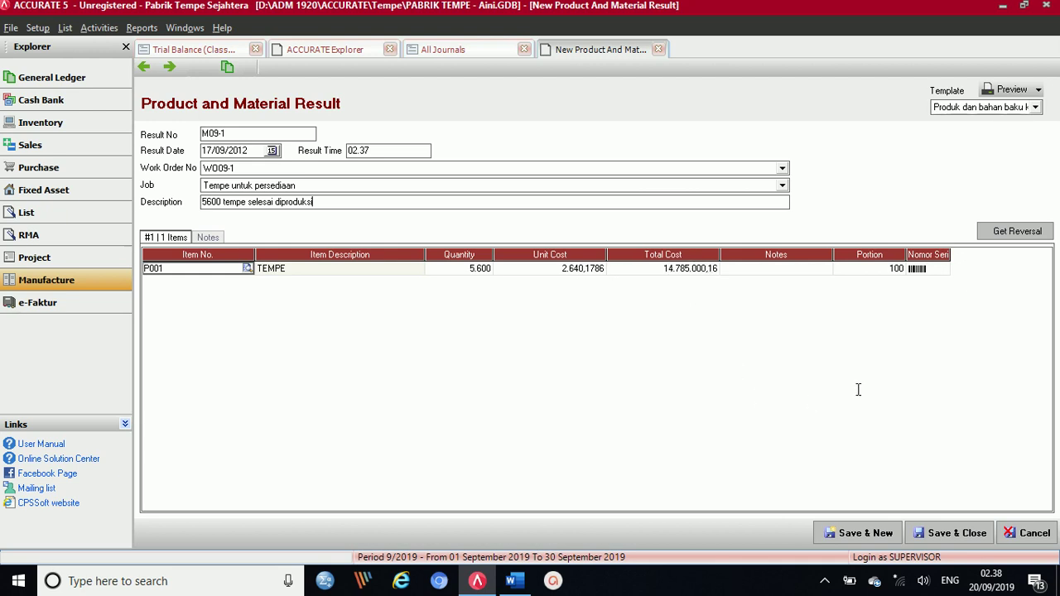
click(963, 533)
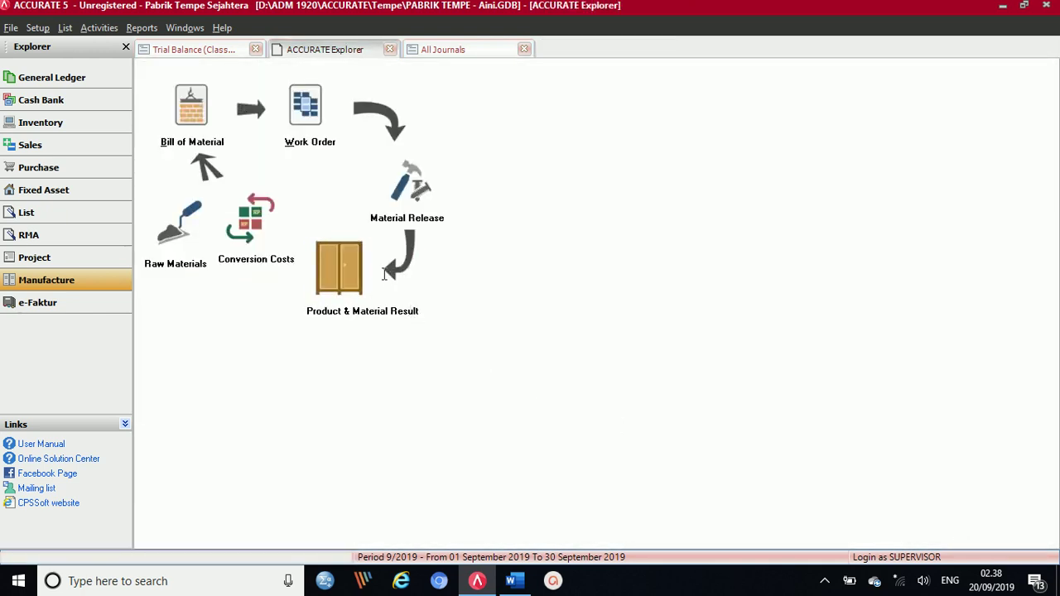
Switch to Word and read the cash sales note under 20. Transaksi Penjualan Tunai
click(513, 580)
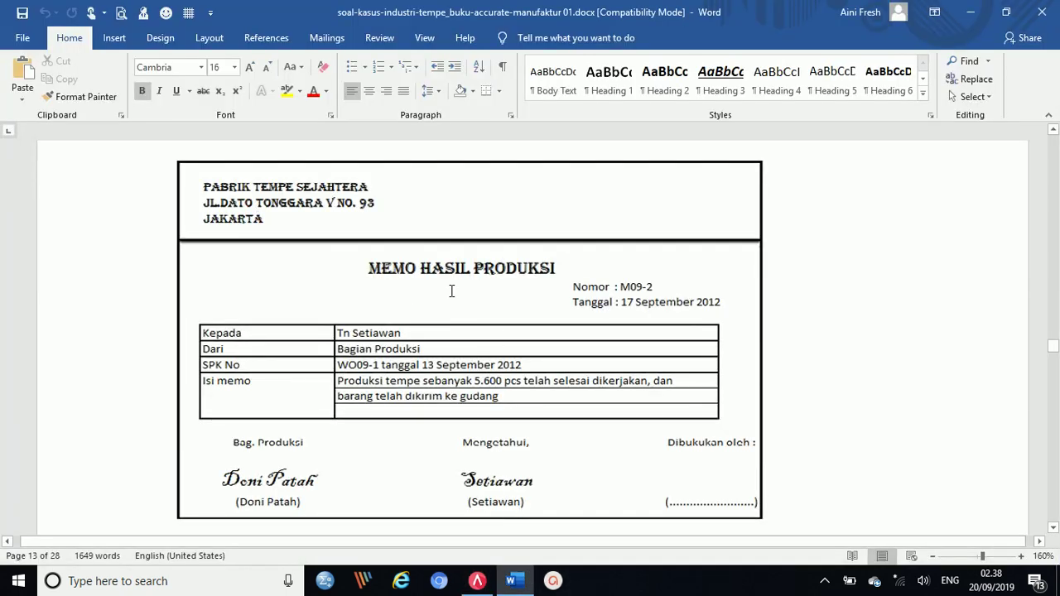
scroll(442, 284, down, 5)
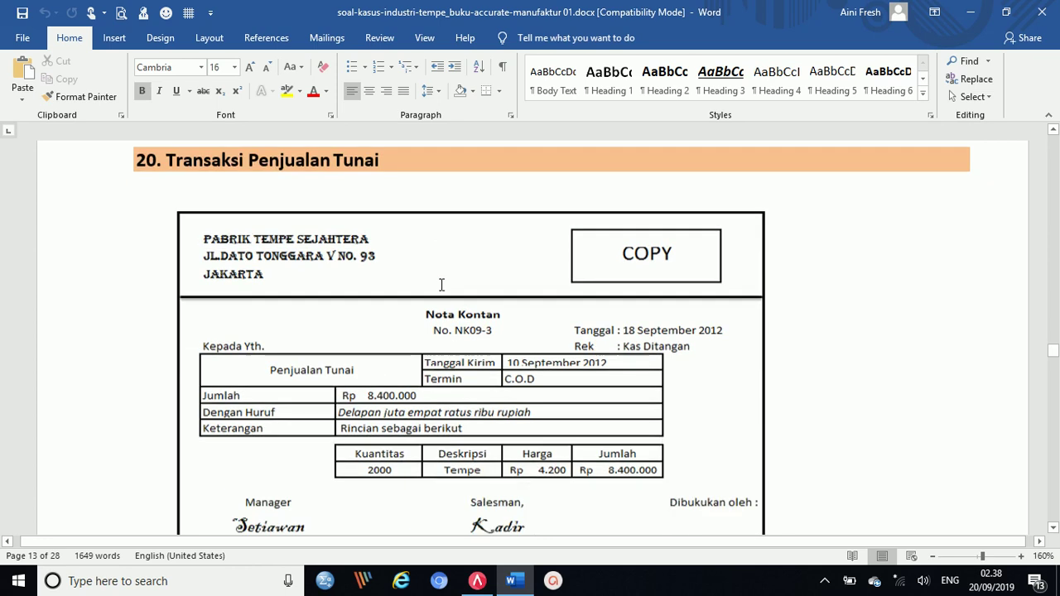
scroll(442, 286, up, 1)
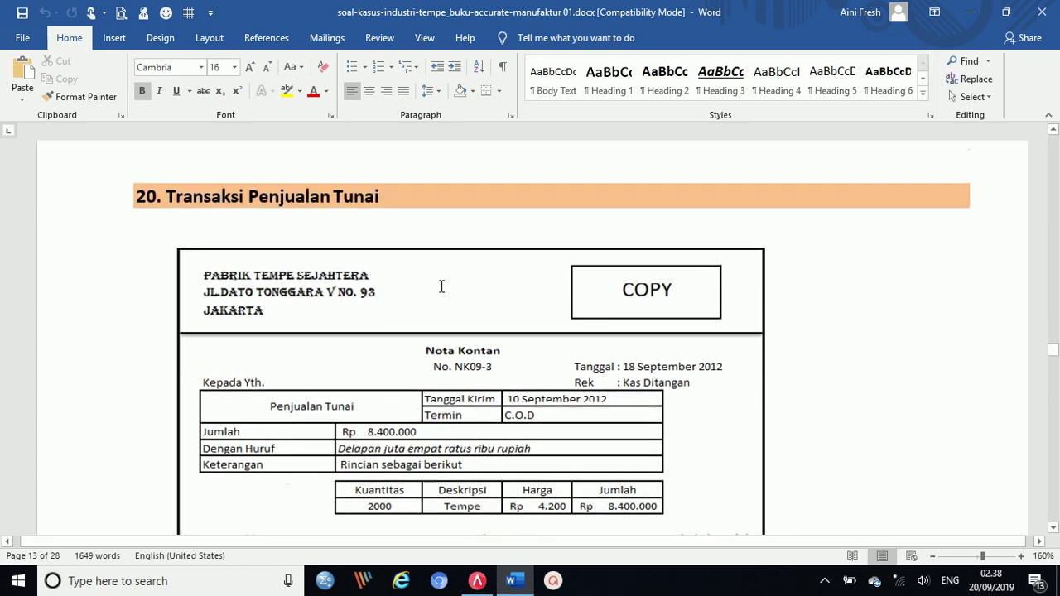
scroll(441, 287, down, 1)
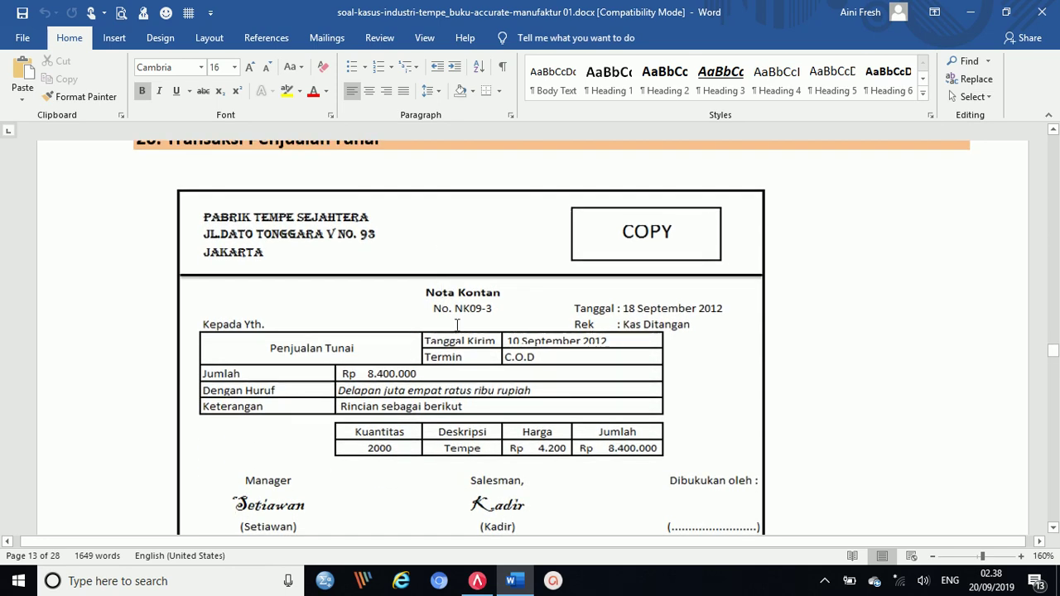
scroll(491, 377, down, 1)
scroll(492, 379, up, 2)
scroll(493, 378, down, 3)
scroll(494, 377, up, 2)
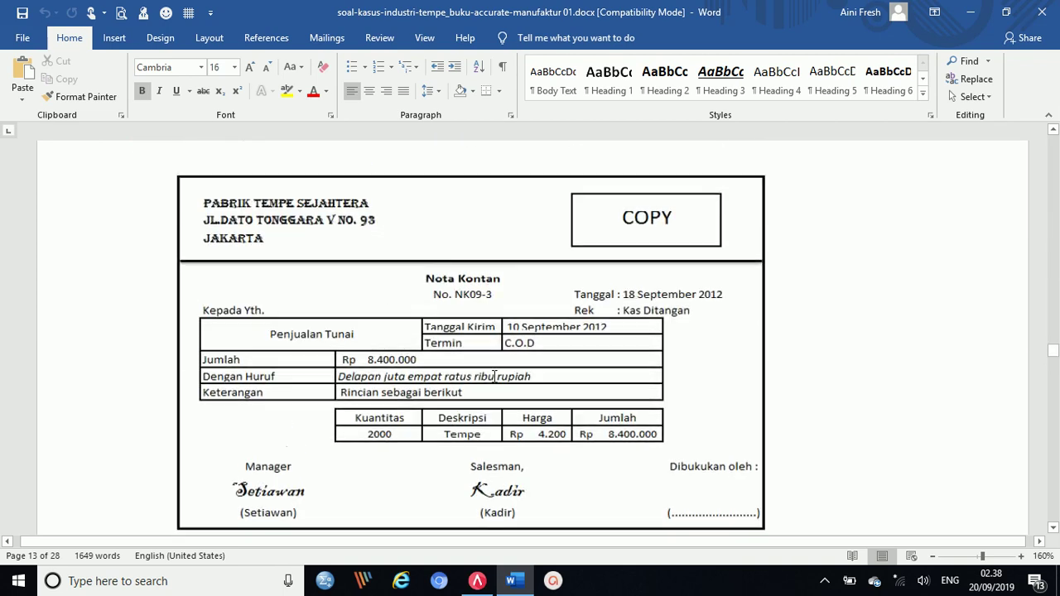
scroll(494, 376, down, 2)
scroll(494, 377, up, 4)
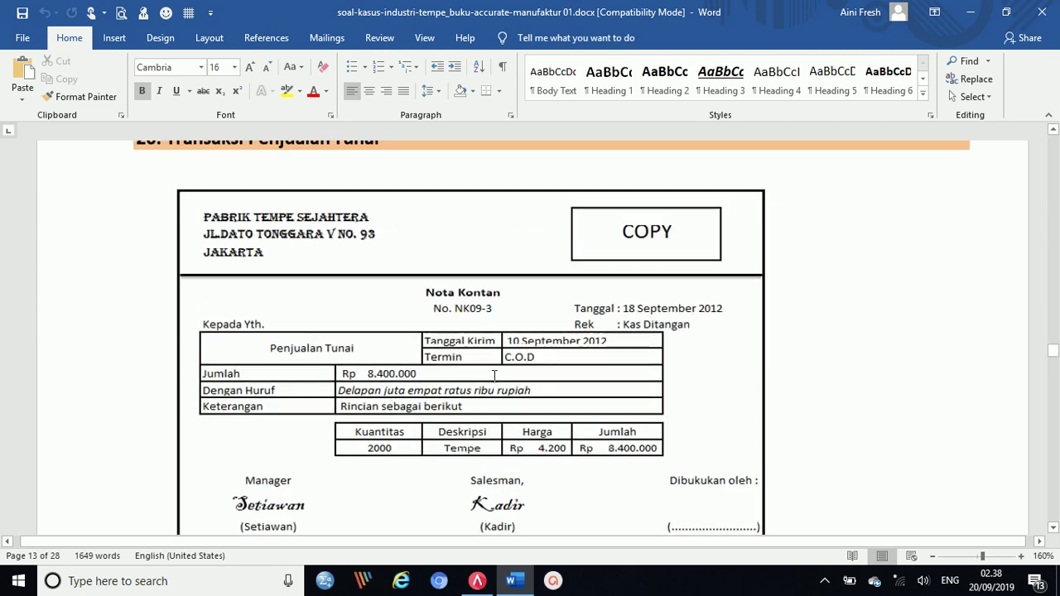
scroll(493, 377, down, 2)
scroll(493, 376, down, 1)
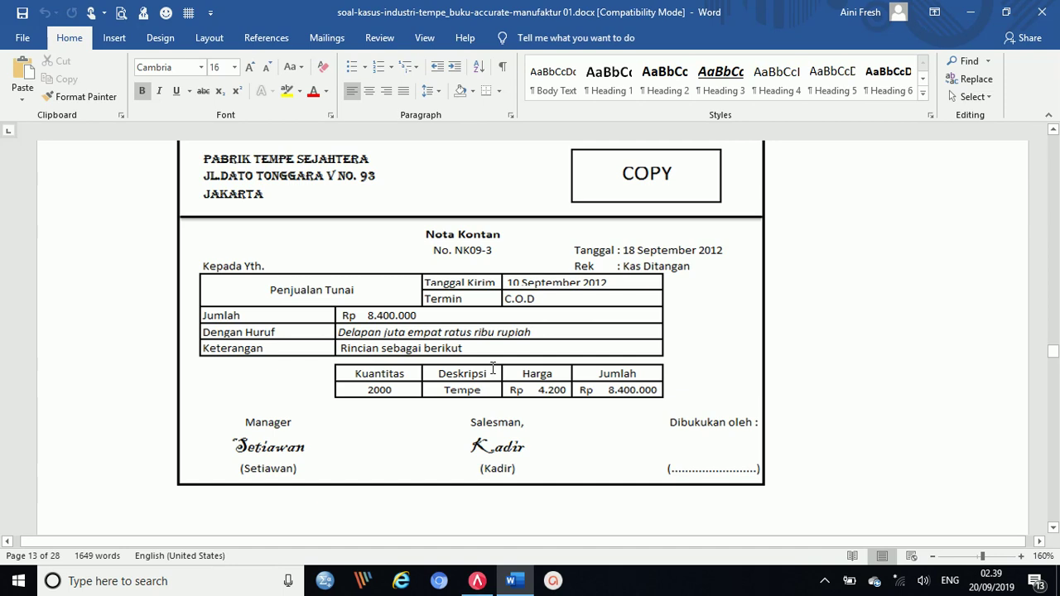
key(F7)
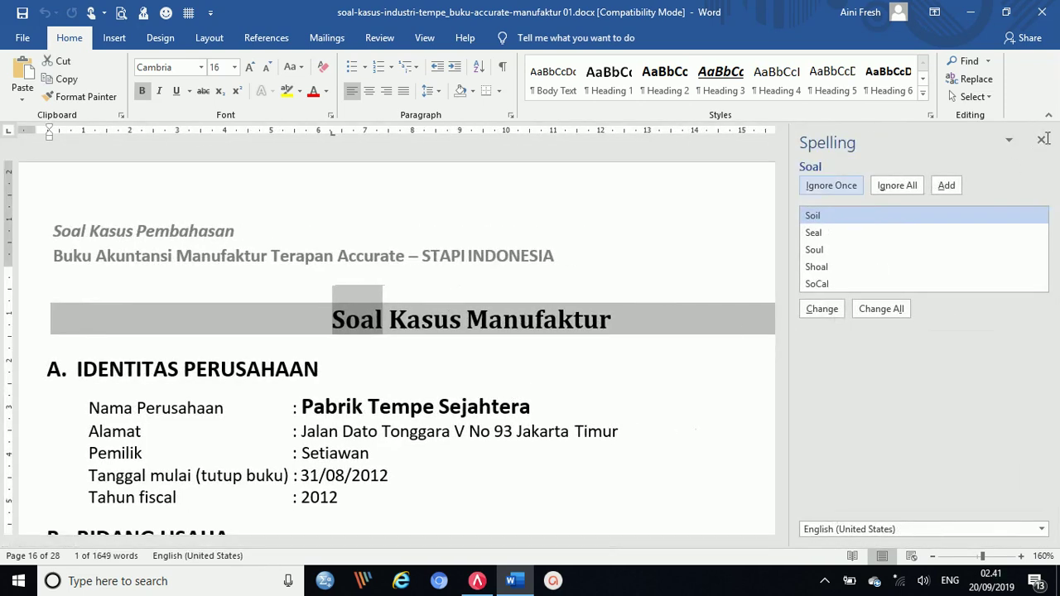
click(1043, 139)
key(alt+Tab)
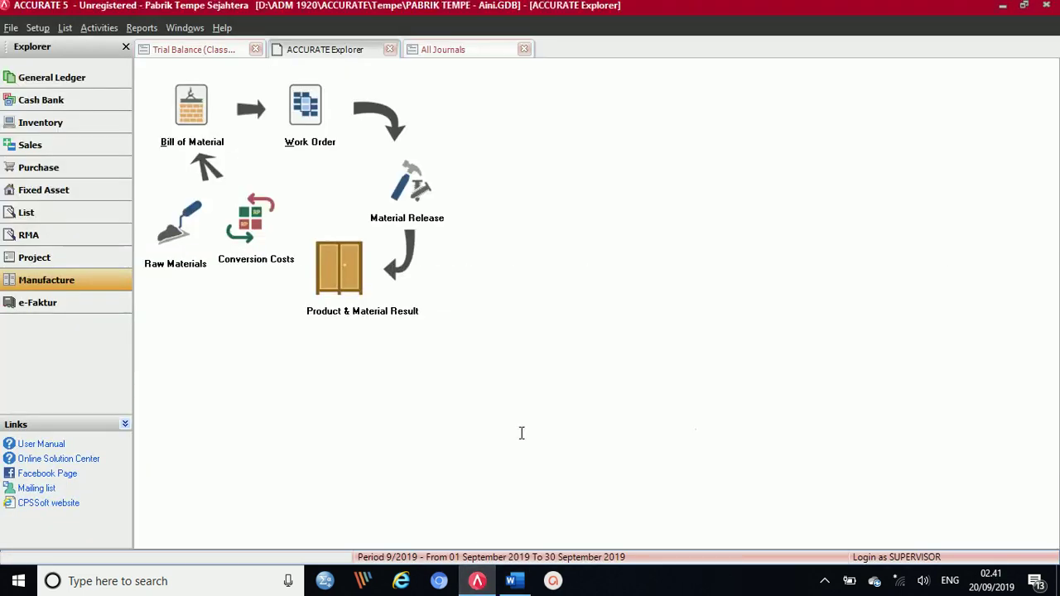
Find section 20. Transaksi Penjualan Tunai again in the Word document and examine the quantity, price and amount on its note
click(509, 582)
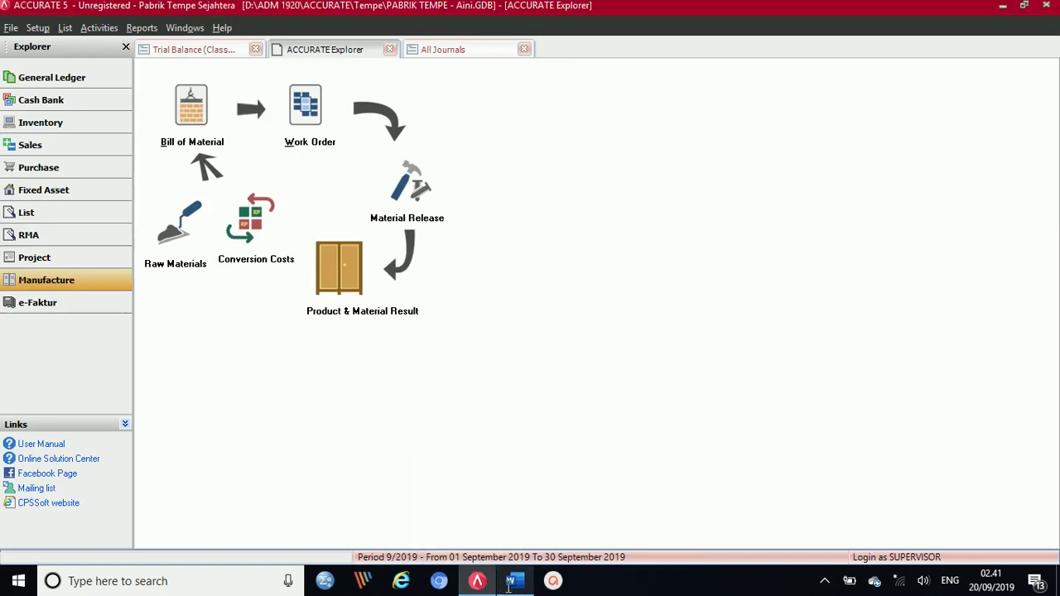
scroll(820, 308, down, 10)
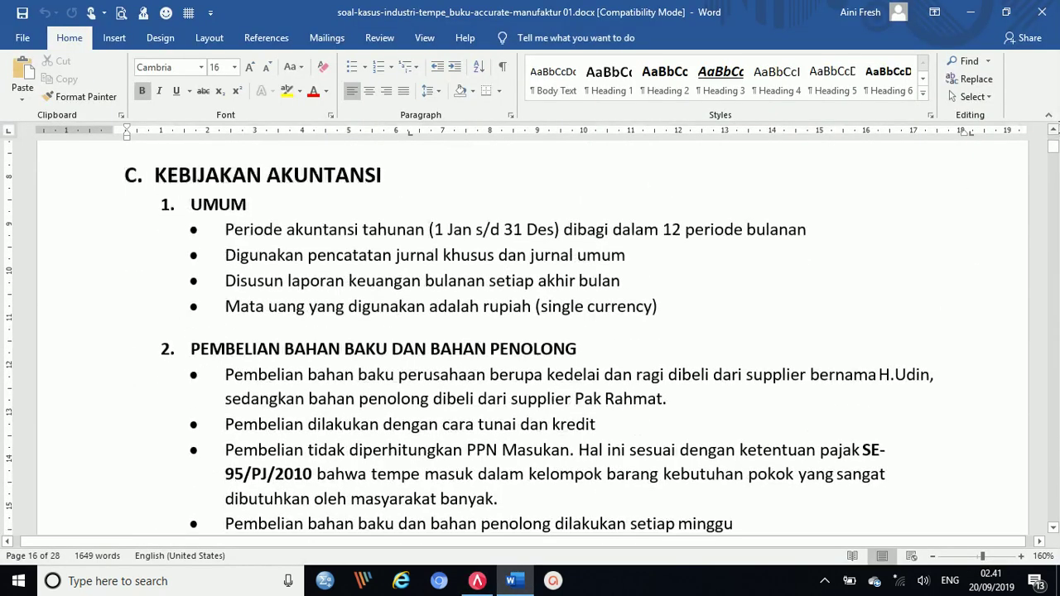
drag(1054, 157, 1054, 351)
scroll(738, 300, up, 3)
scroll(580, 305, up, 3)
scroll(496, 323, down, 2)
scroll(503, 369, down, 1)
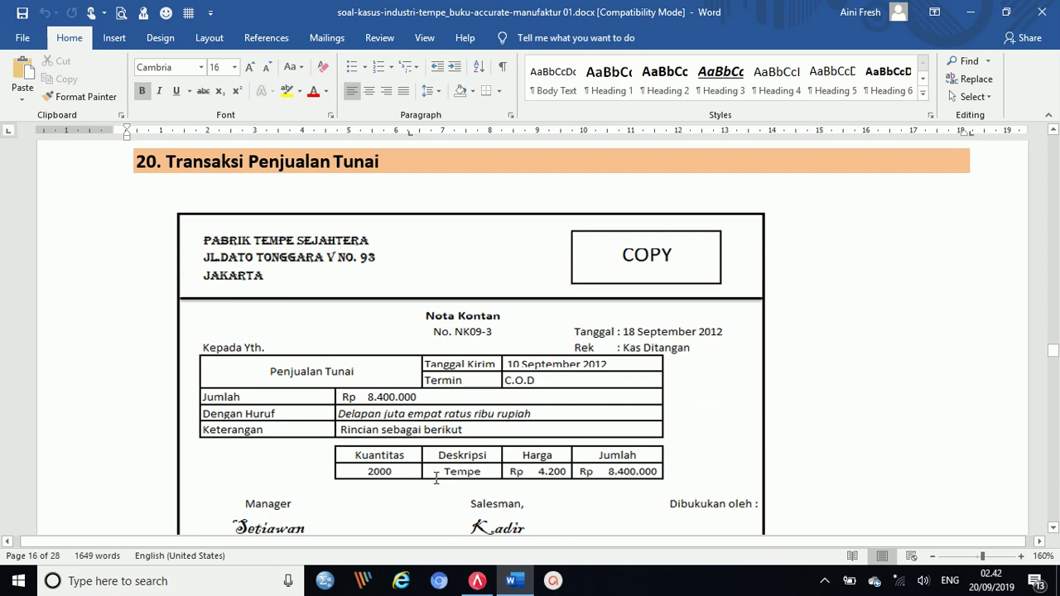
click(569, 476)
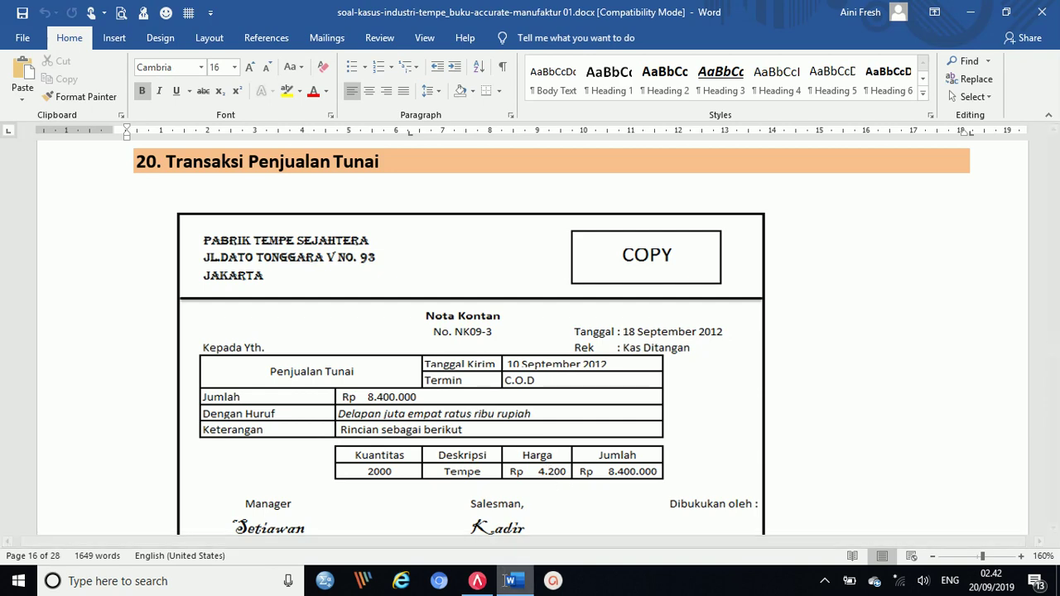
Switch to ACCURATE and start a new sales invoice for the customer Penjualan Tunai
click(480, 583)
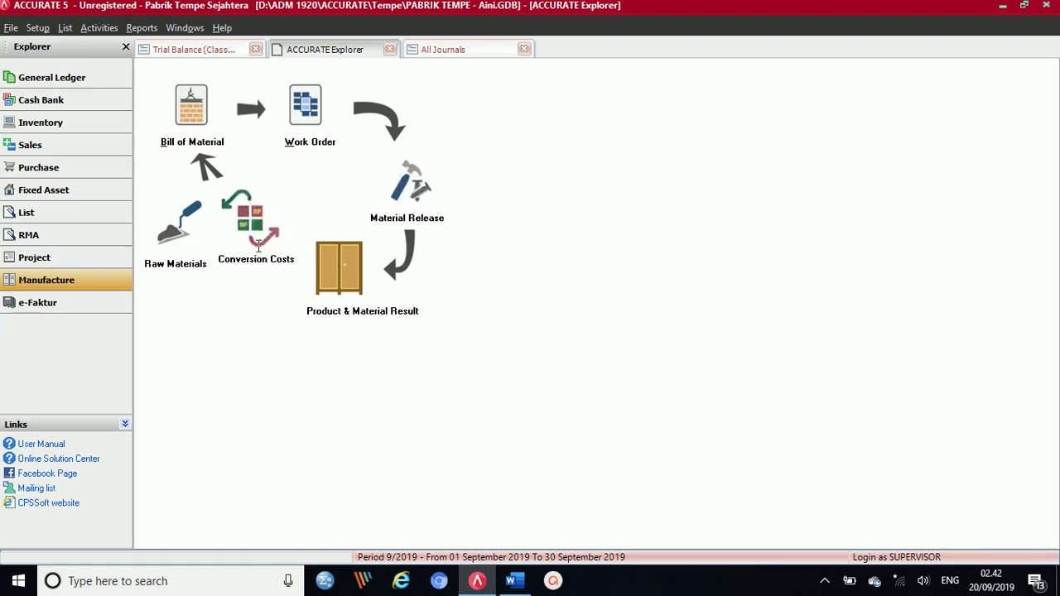
click(46, 141)
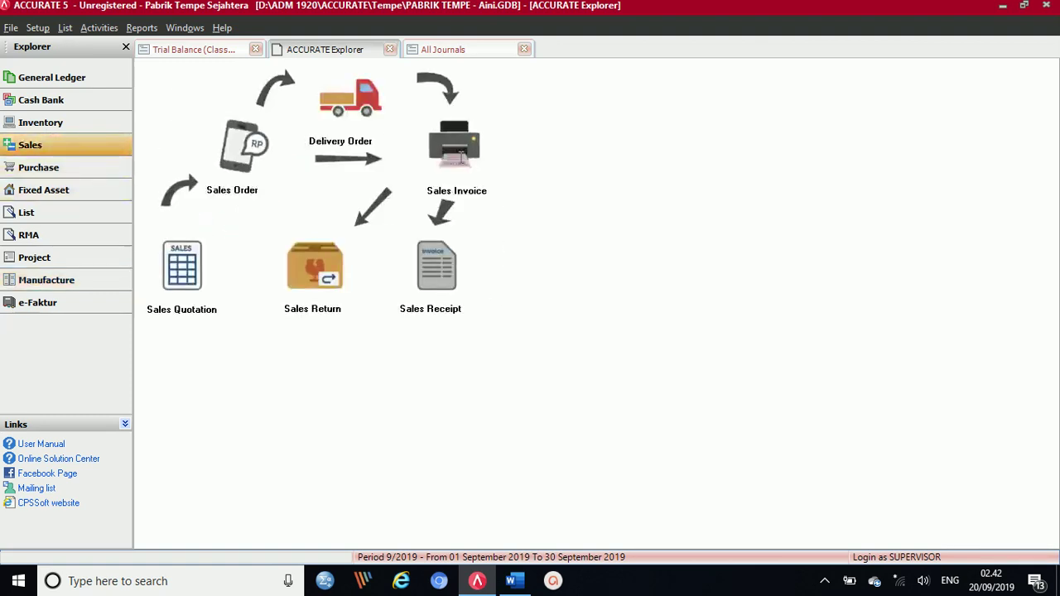
click(454, 154)
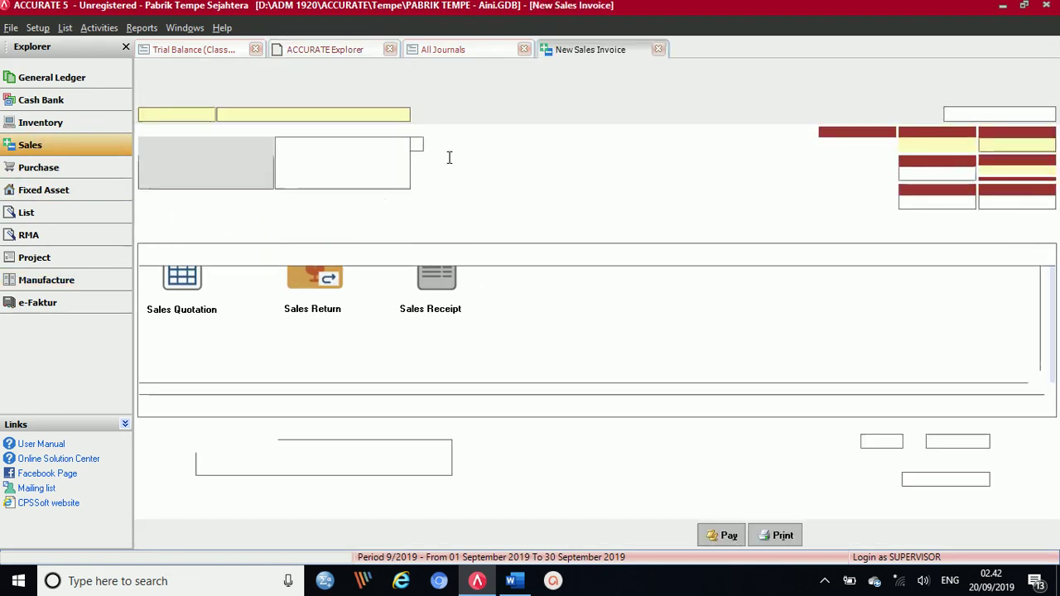
click(387, 112)
click(295, 146)
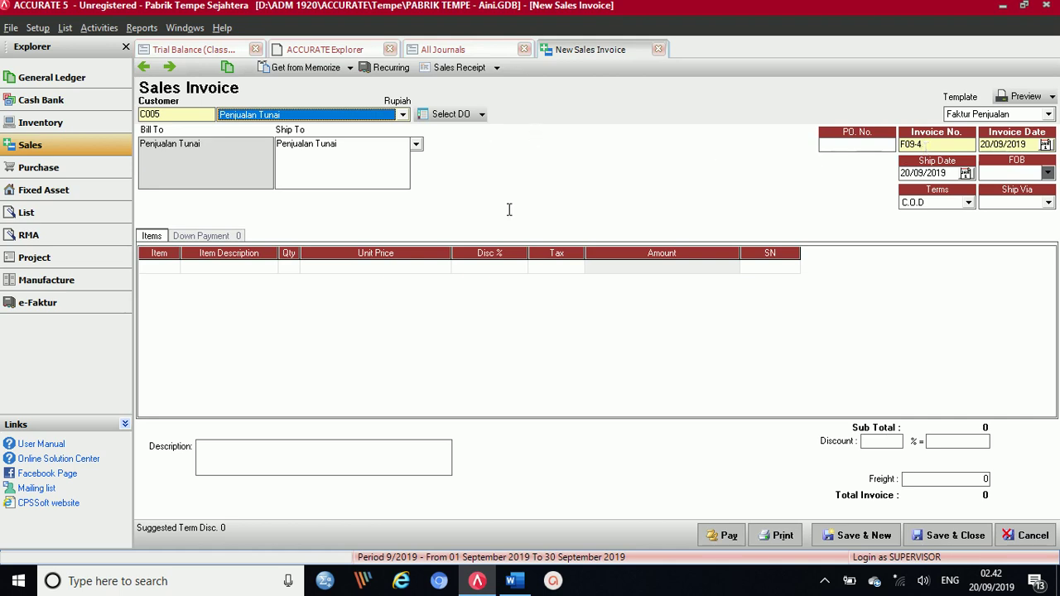
Set the invoice number to NK09-3, check the note's date in Word, and set the invoice date to 18/09/2012
click(929, 145)
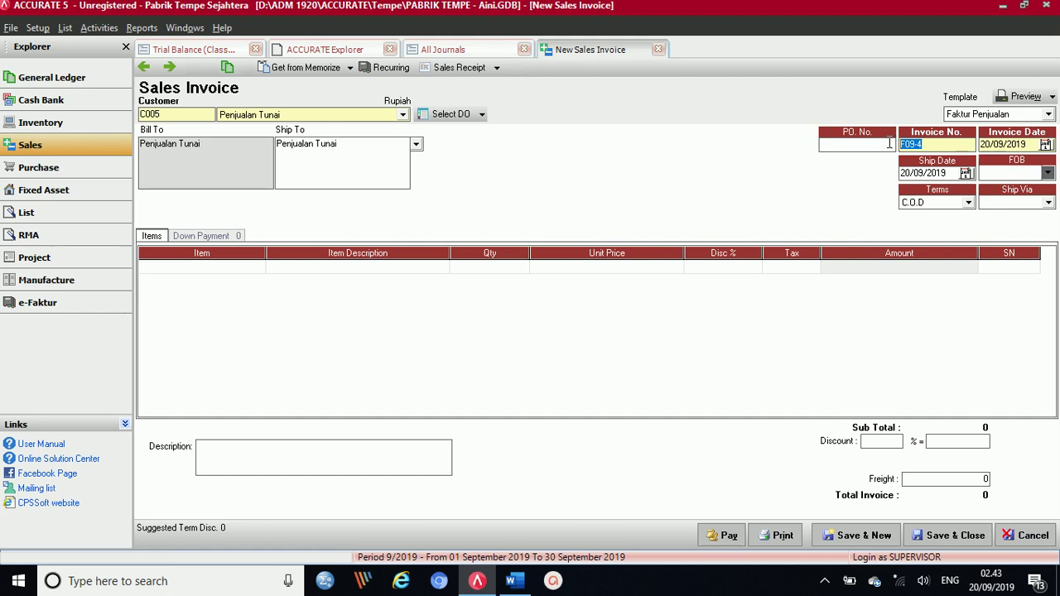
text(NK)
key(Tab)
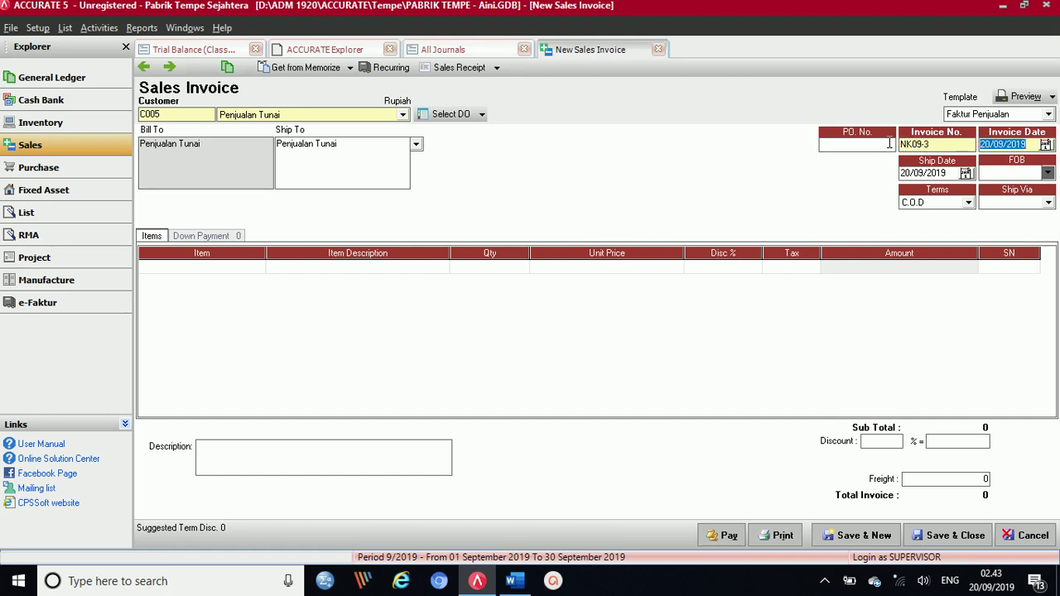
key(alt+Tab)
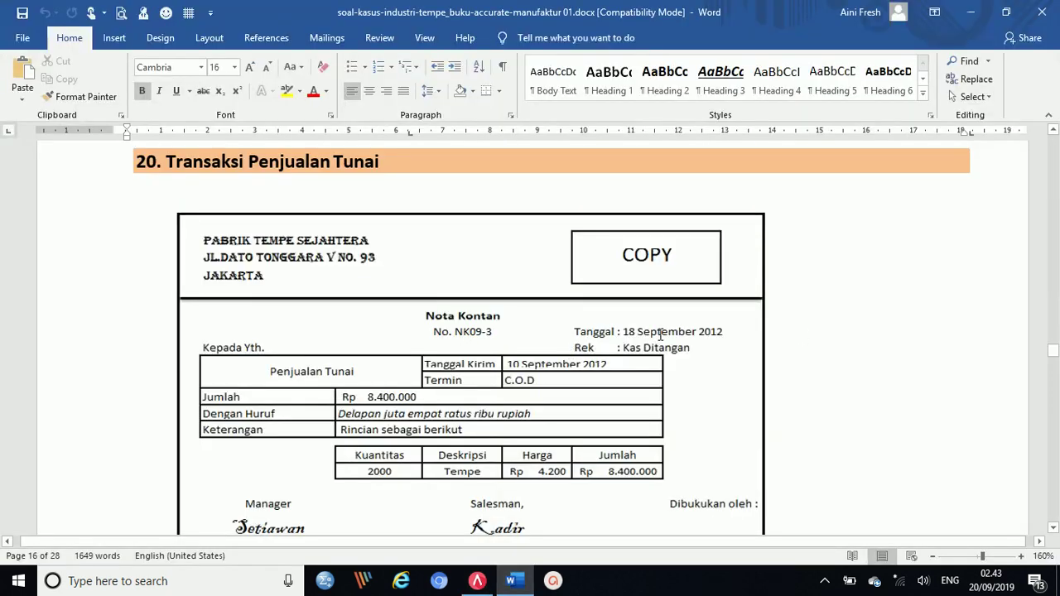
mouse_move(477, 585)
click(477, 583)
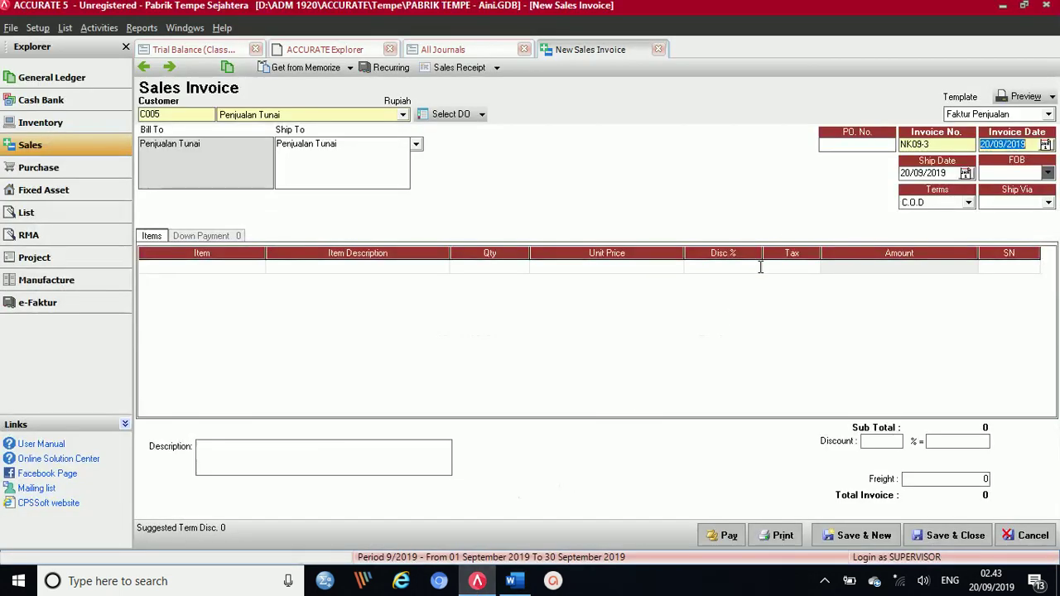
text(18/09/2012)
key(Tab)
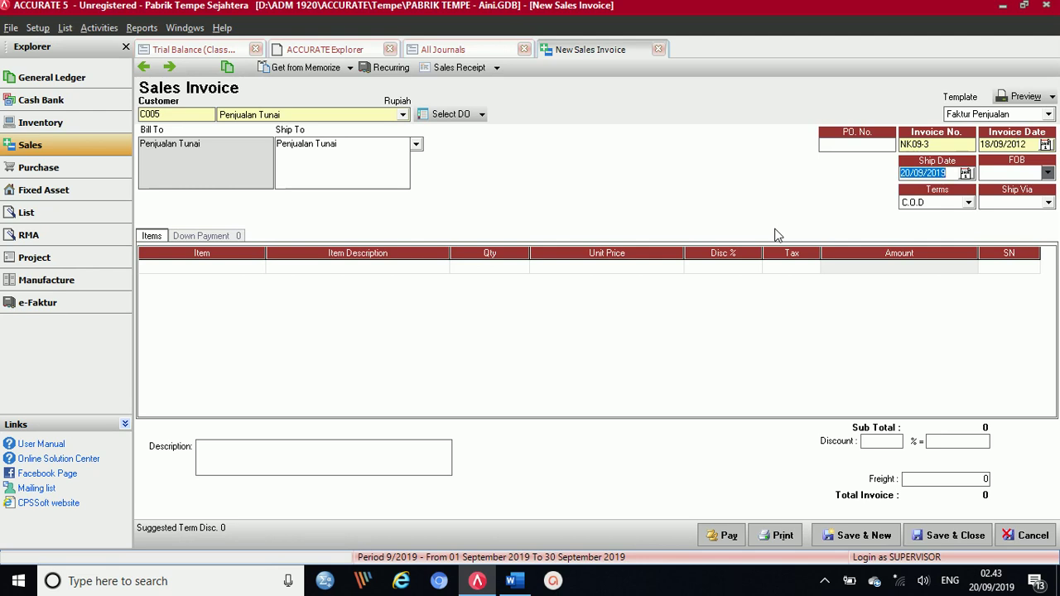
Check the delivery date on the Word note and set the invoice's ship date to 10/09/2012
click(514, 581)
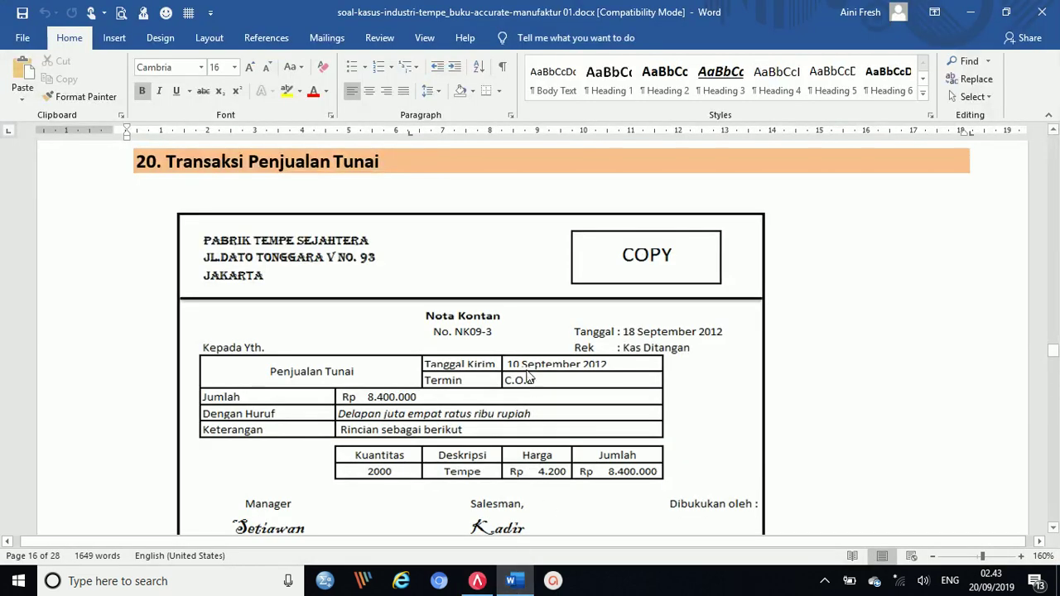
click(477, 582)
text(10/09/12)
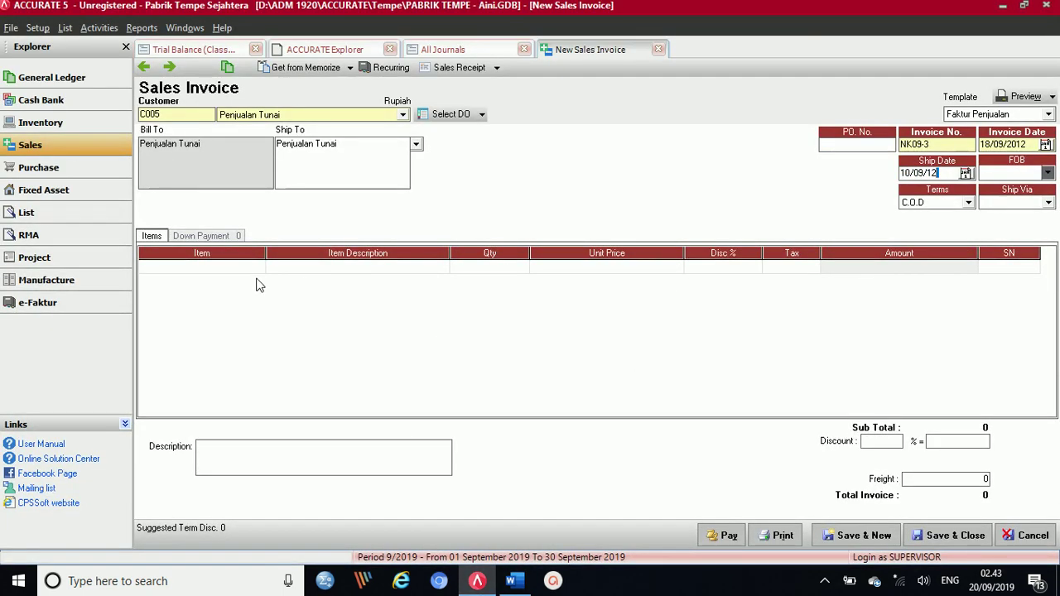
Add 2000 units of item P001 TEMPE at Rp 4.200 each to invoice NK09-3, save it and start another invoice
text(t)
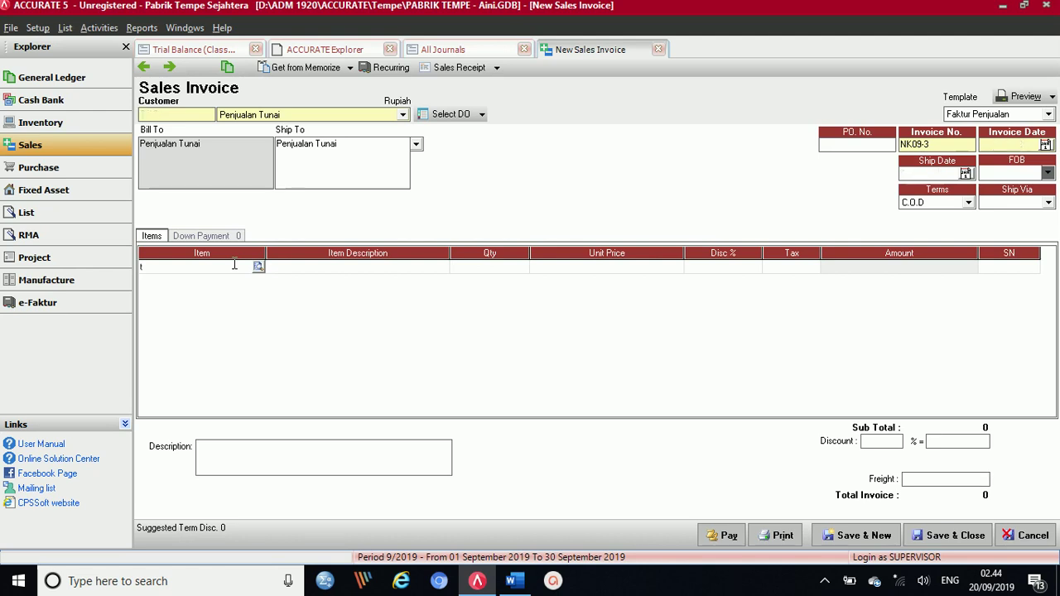
key(Return)
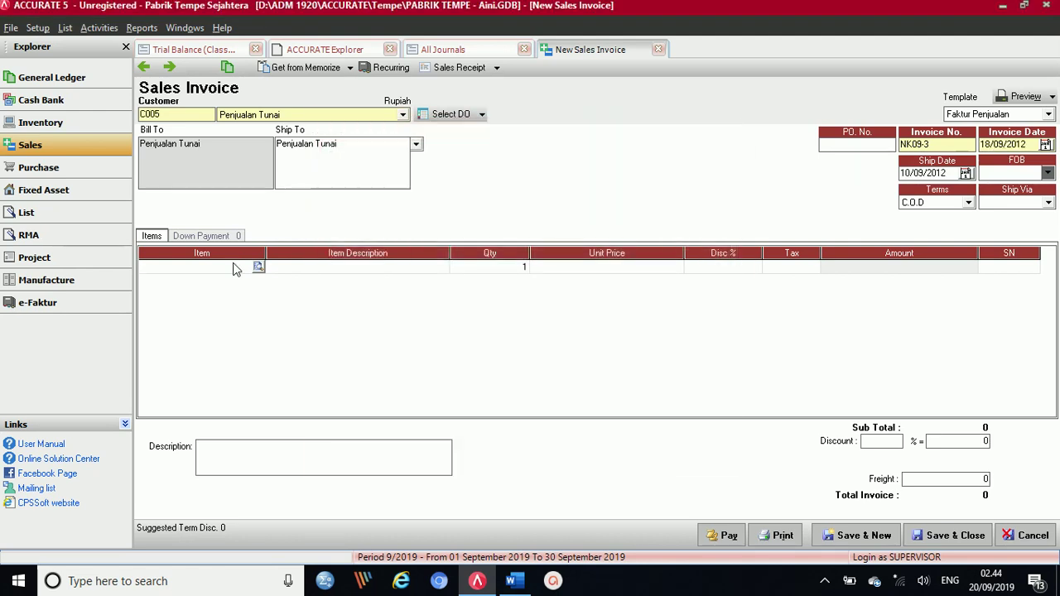
text(2000)
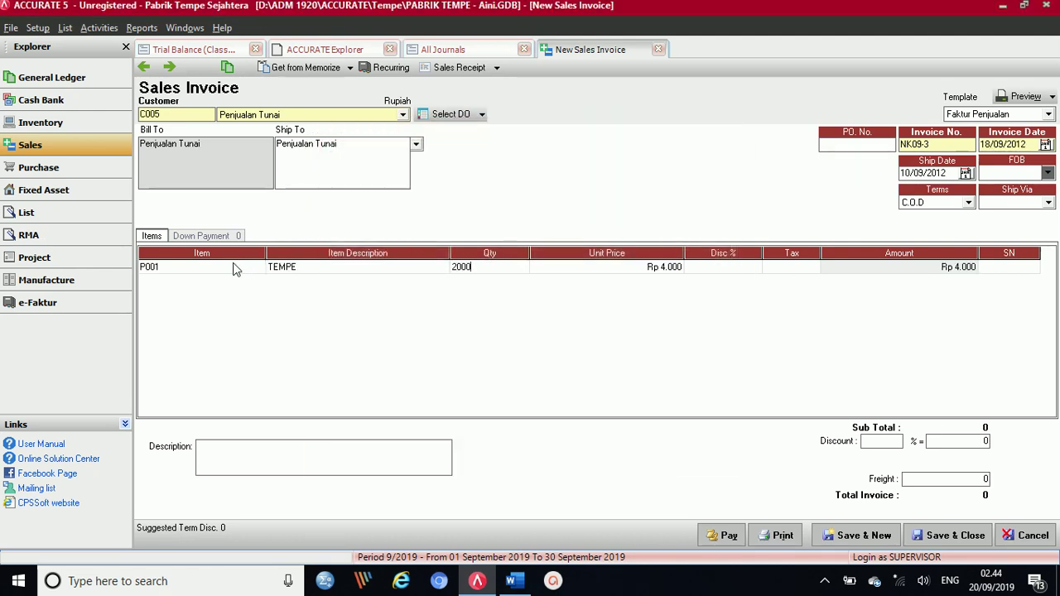
key(Tab)
text(4.)
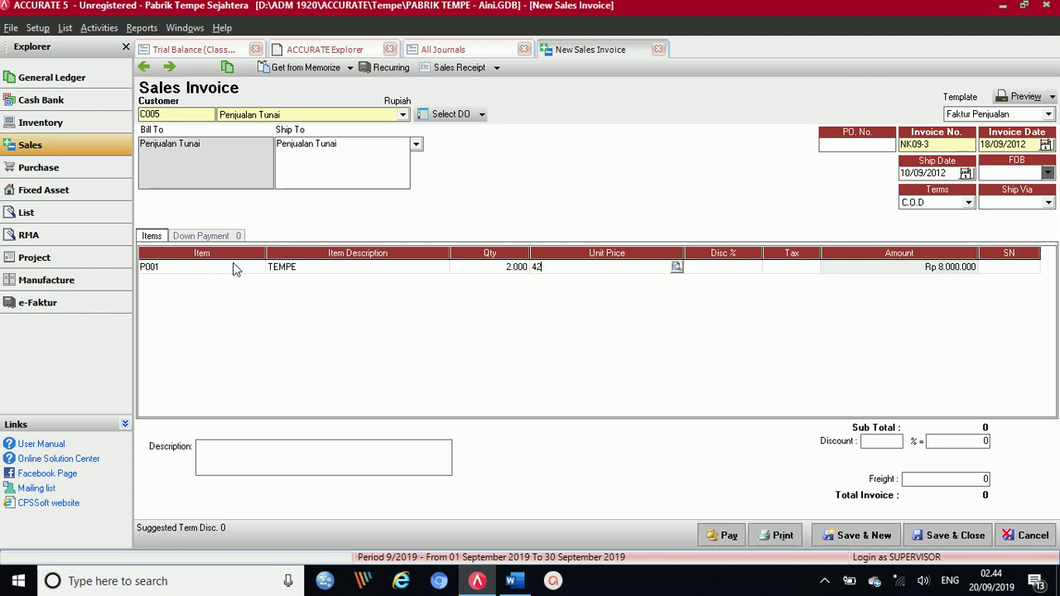
text(200)
key(Tab)
key(Tab)
key(Tab)
key(Tab)
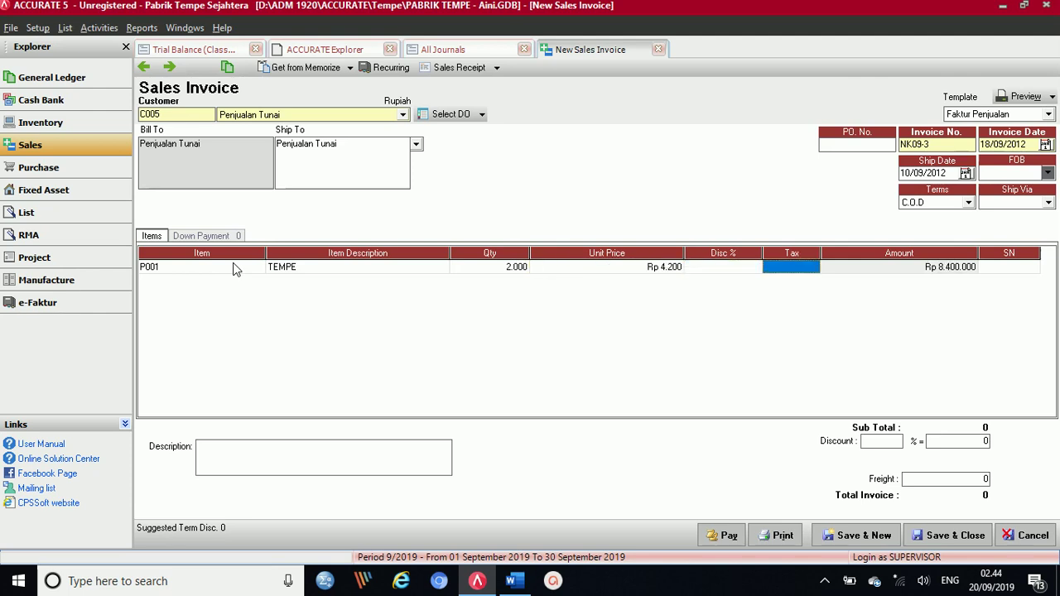
key(Tab)
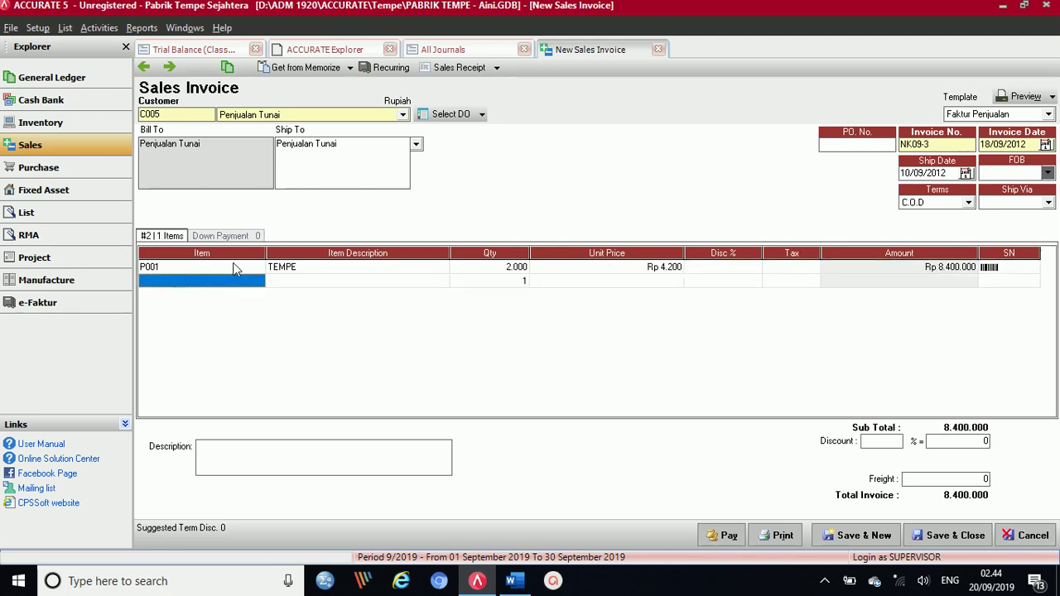
click(859, 535)
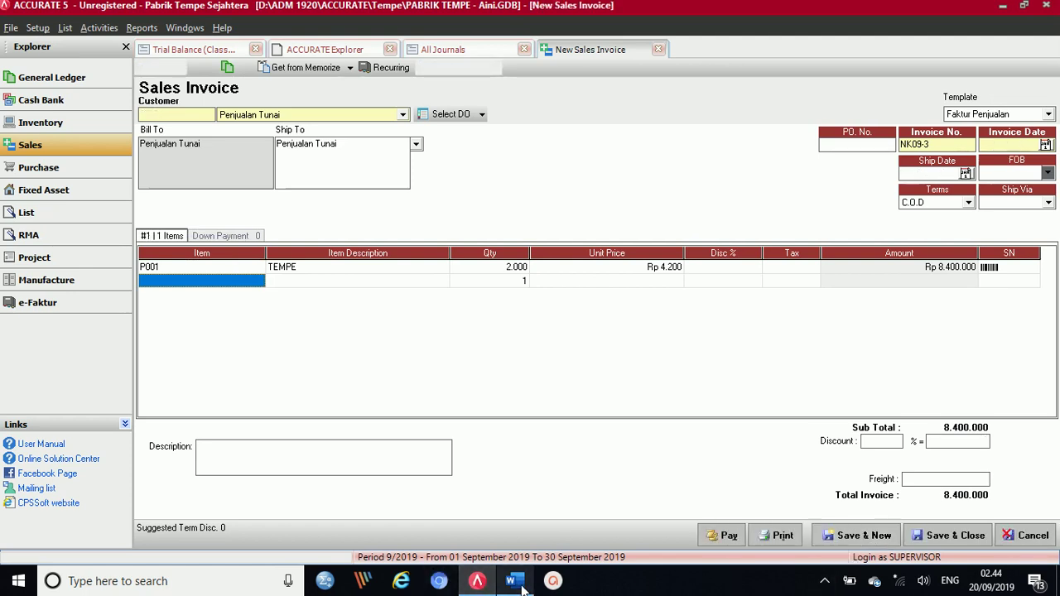
Switch to Word and examine the number, dates, quantity and price on the note in section 21. Transaksi Penjualan Tunai
mouse_move(522, 588)
click(515, 518)
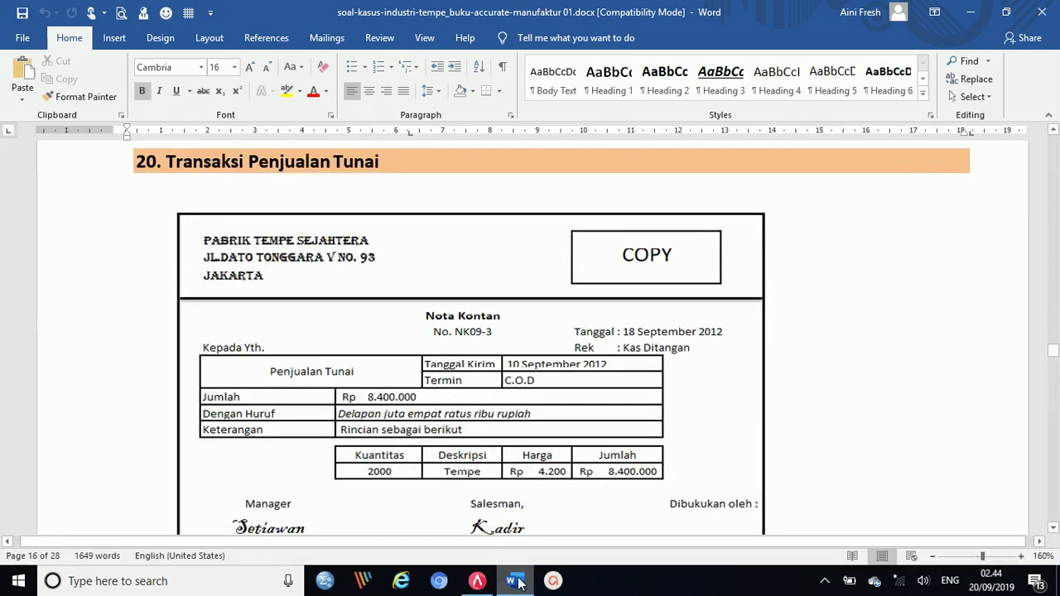
scroll(505, 419, down, 10)
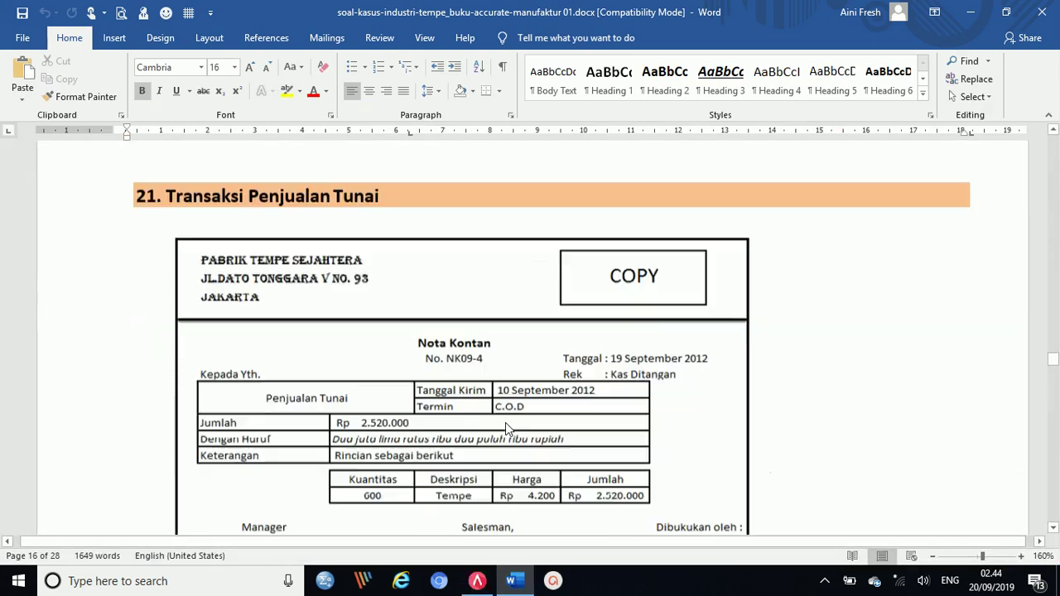
scroll(507, 426, up, 1)
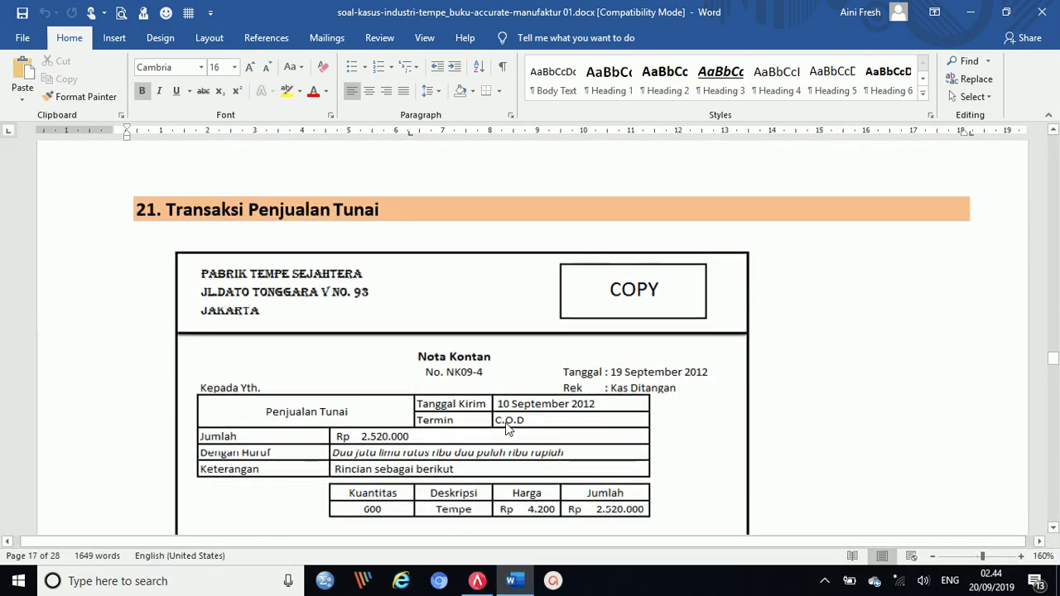
scroll(507, 427, down, 2)
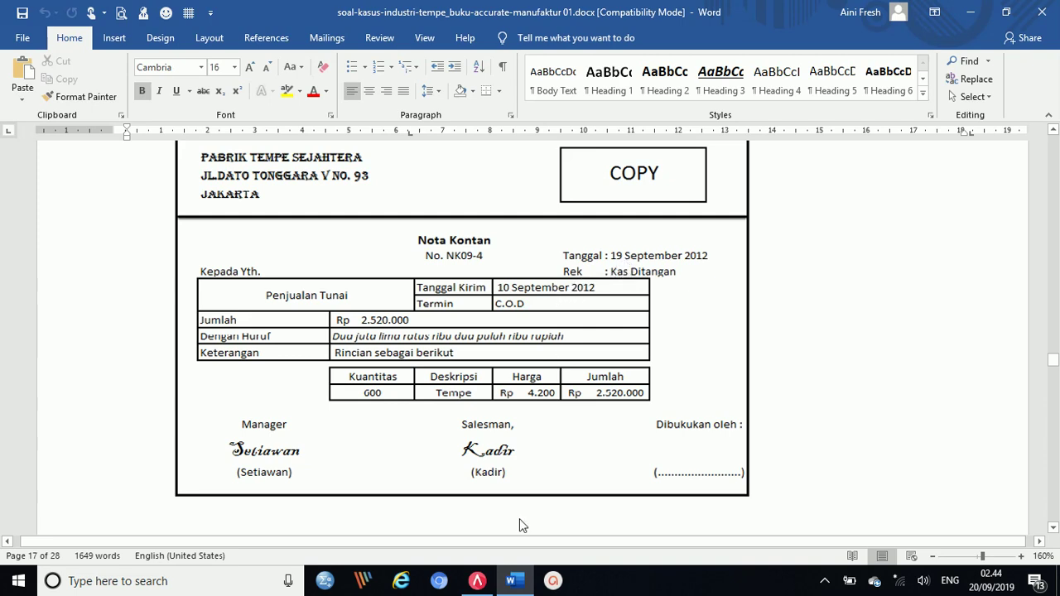
Switch to ACCURATE and choose Penjualan Tunai as the customer of sales invoice NK09-4
mouse_move(477, 584)
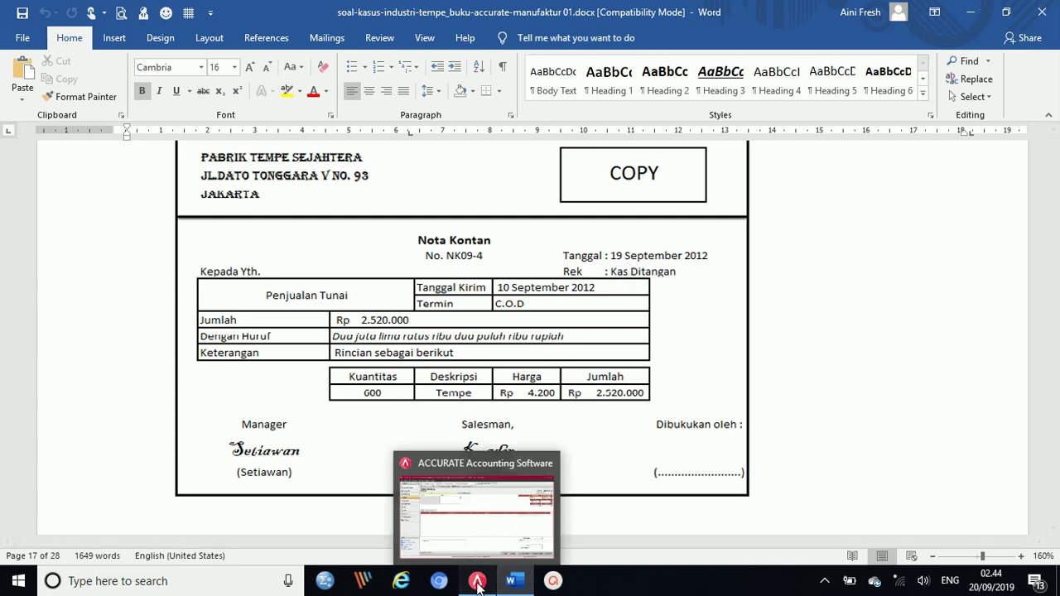
click(477, 583)
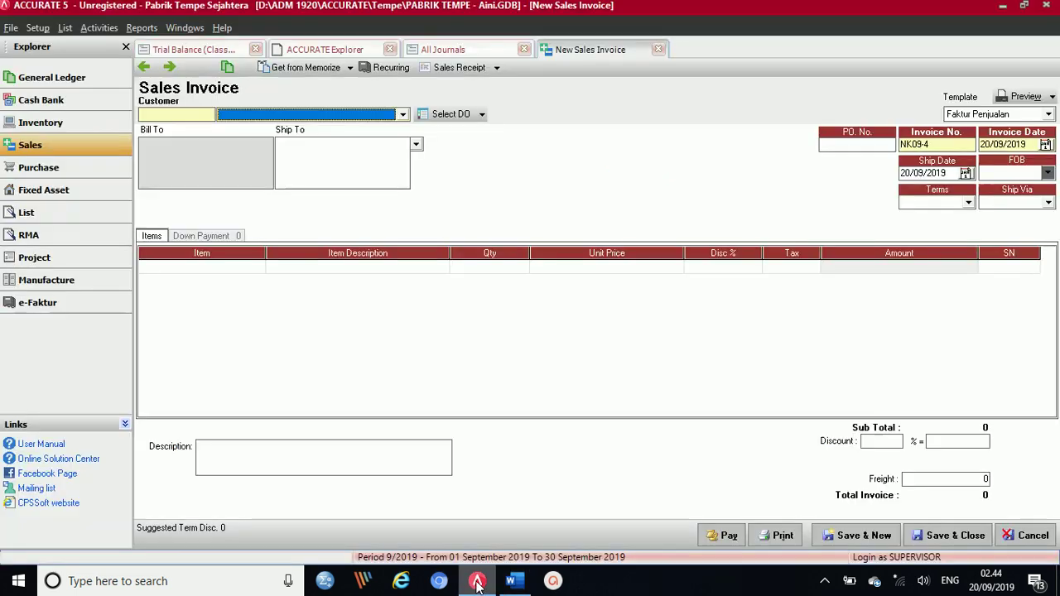
click(403, 116)
click(297, 139)
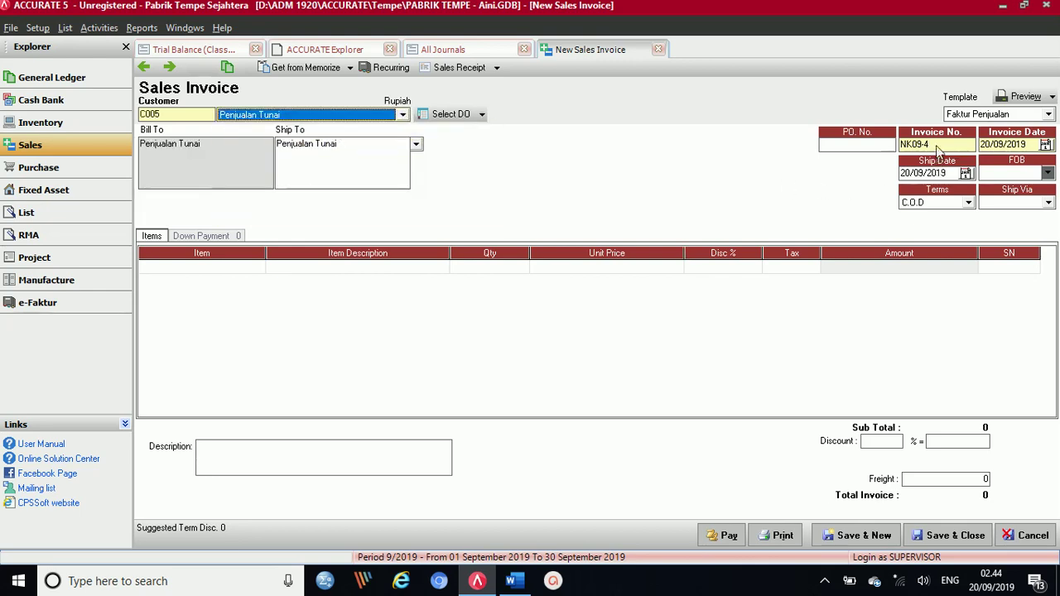
Set the invoice date of NK09-4 to 19/09/2012 and its ship date to 10/09/2012
click(1006, 144)
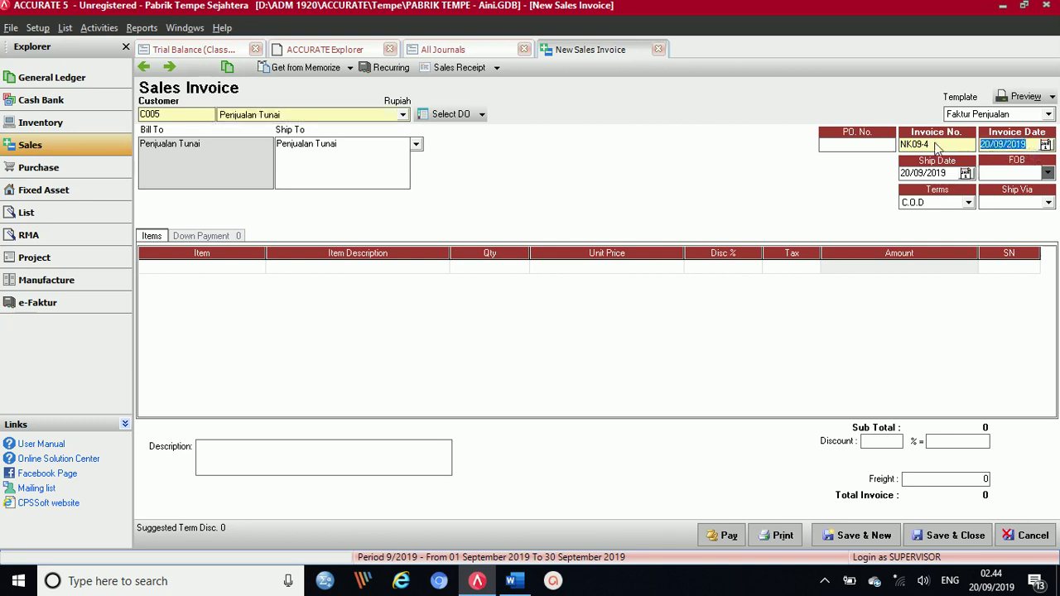
text(19/09/2012)
key(Tab)
text(10/0)
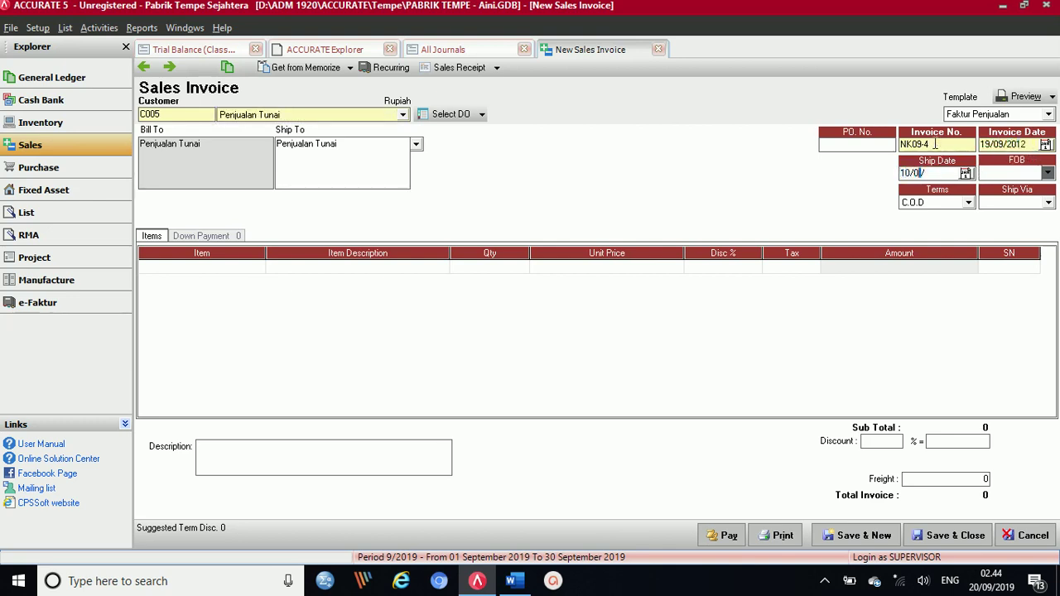
text(9/)
key(Tab)
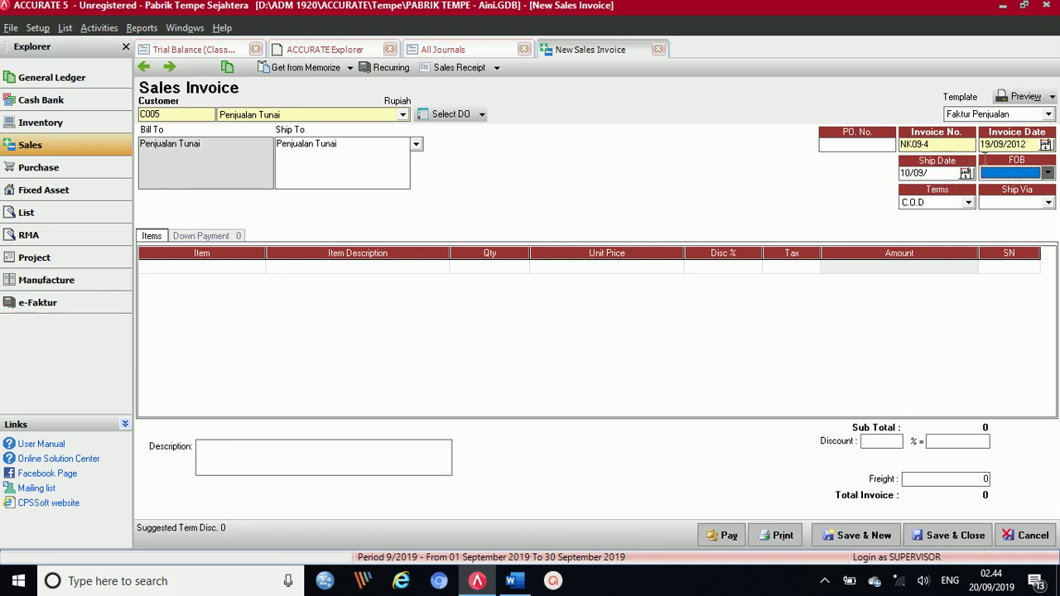
click(937, 172)
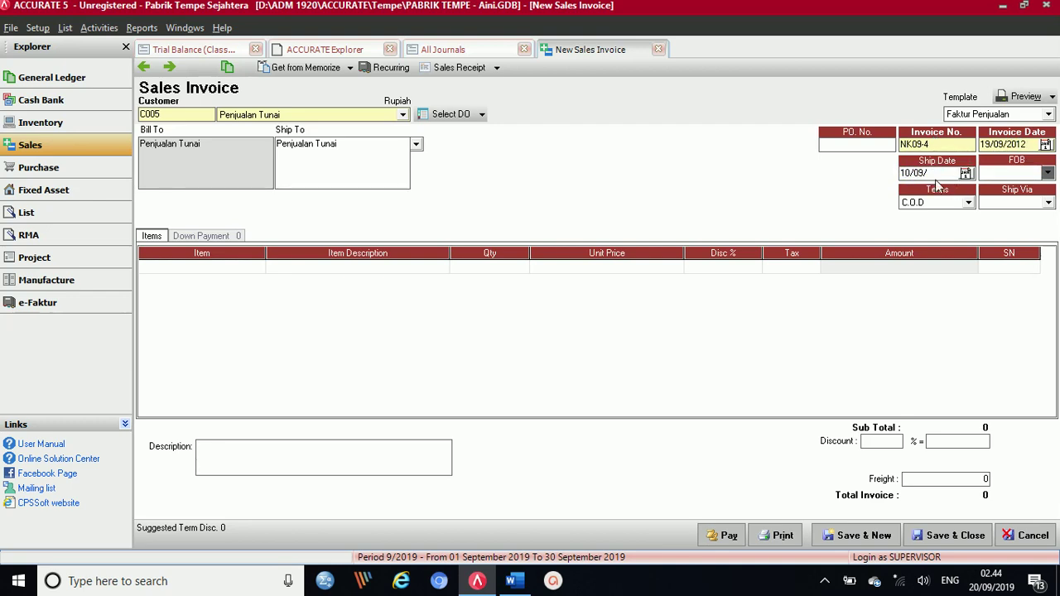
text(12)
Look up TEMPE in the item list and add it as the first line of the invoice
click(241, 266)
key(Return)
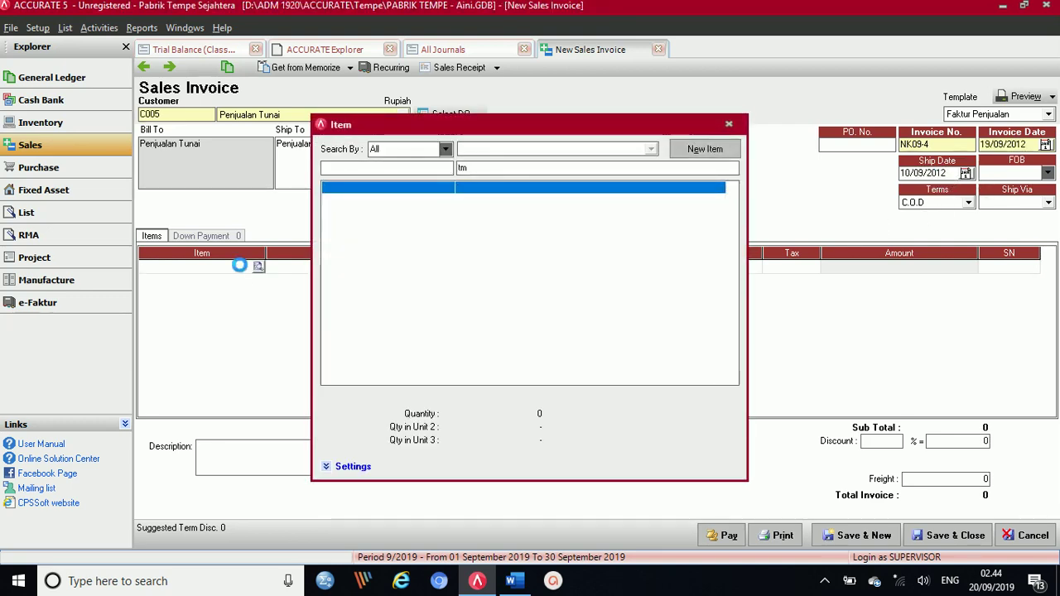
key(BackSpace)
text(q)
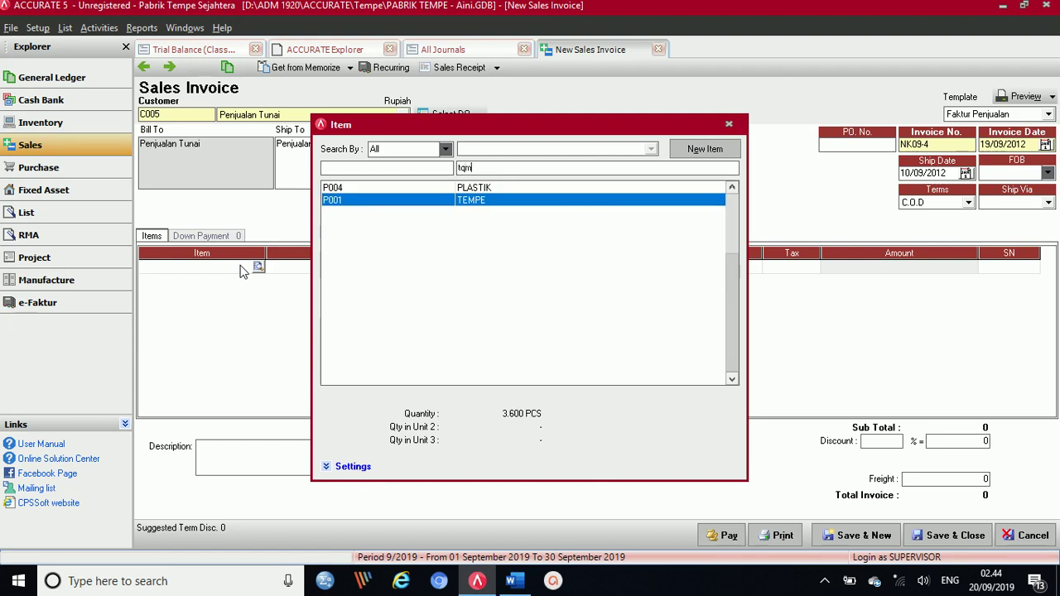
text(m)
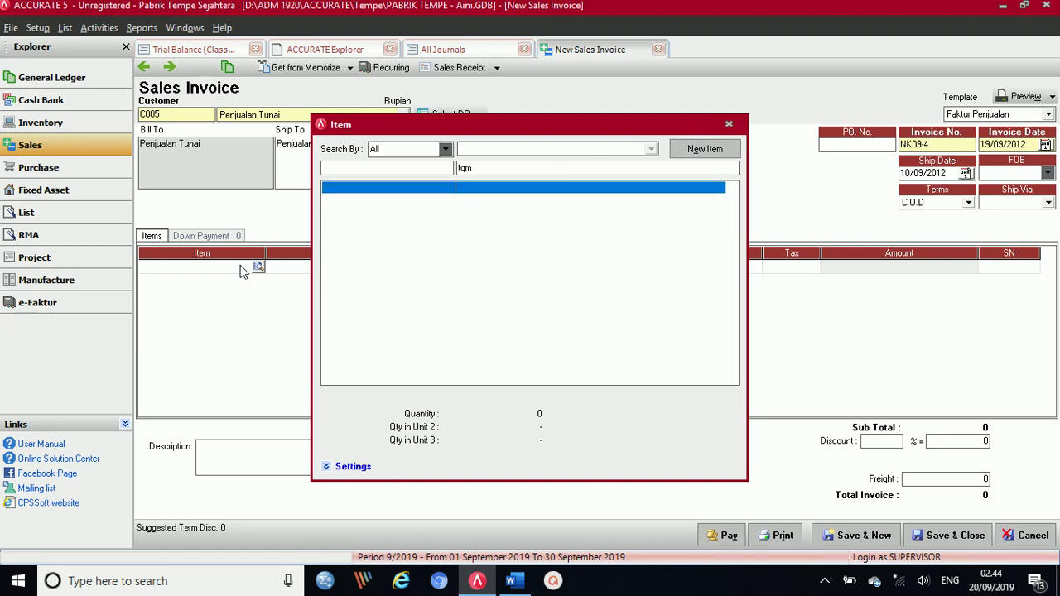
text(e)
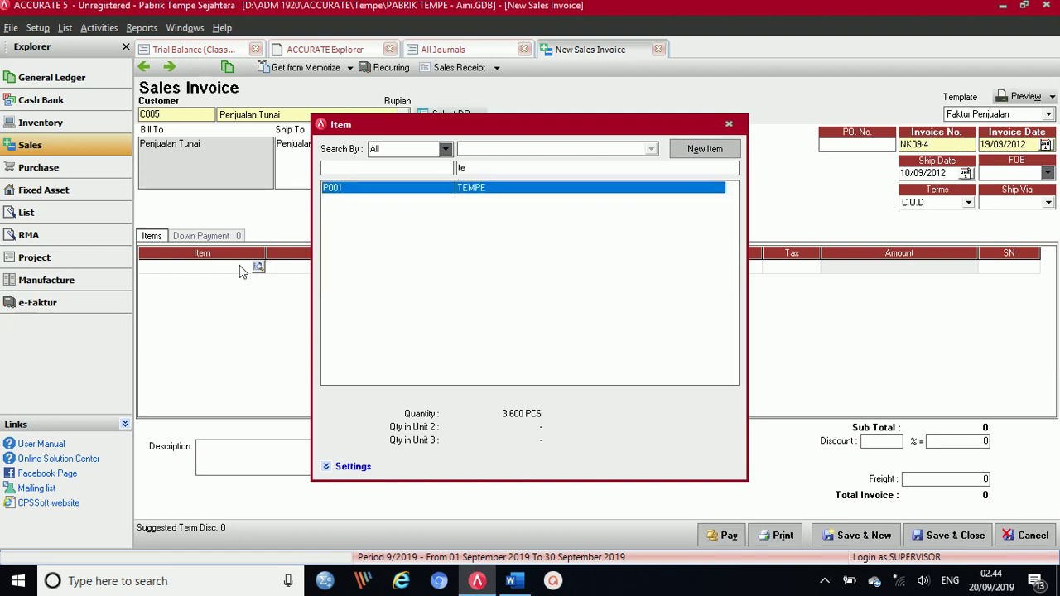
key(Return)
key(Tab)
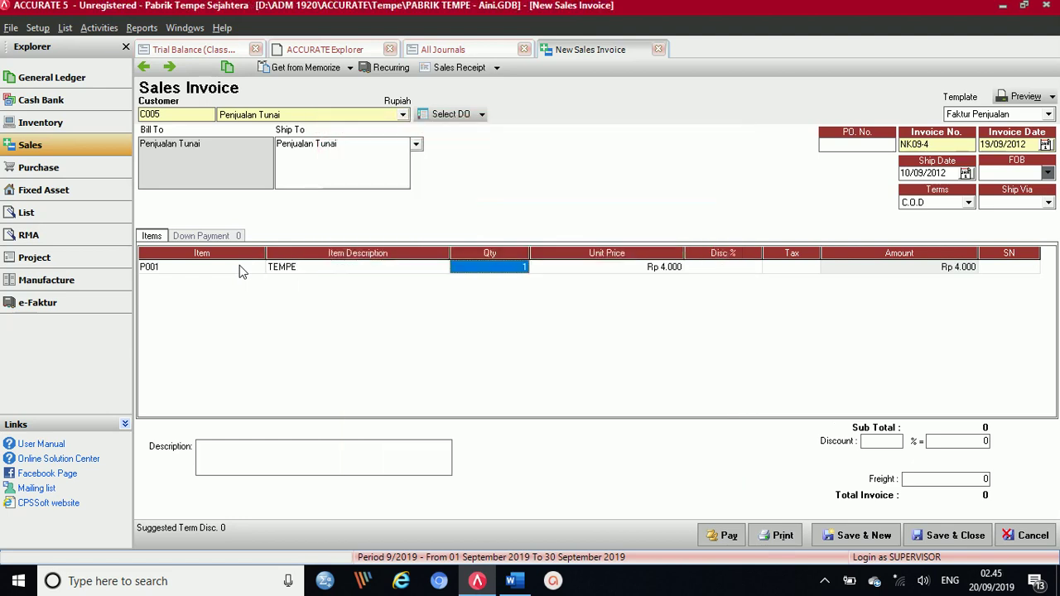
Set the TEMPE line to quantity 600 and unit price Rp 4.200, then save the invoice and start another one
text(600)
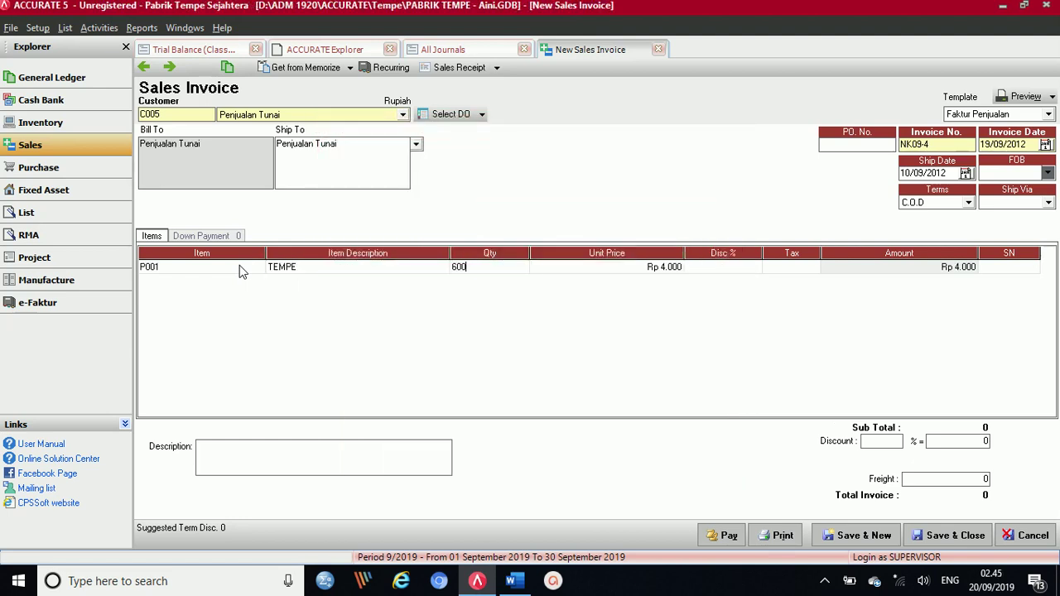
key(Tab)
text(42)
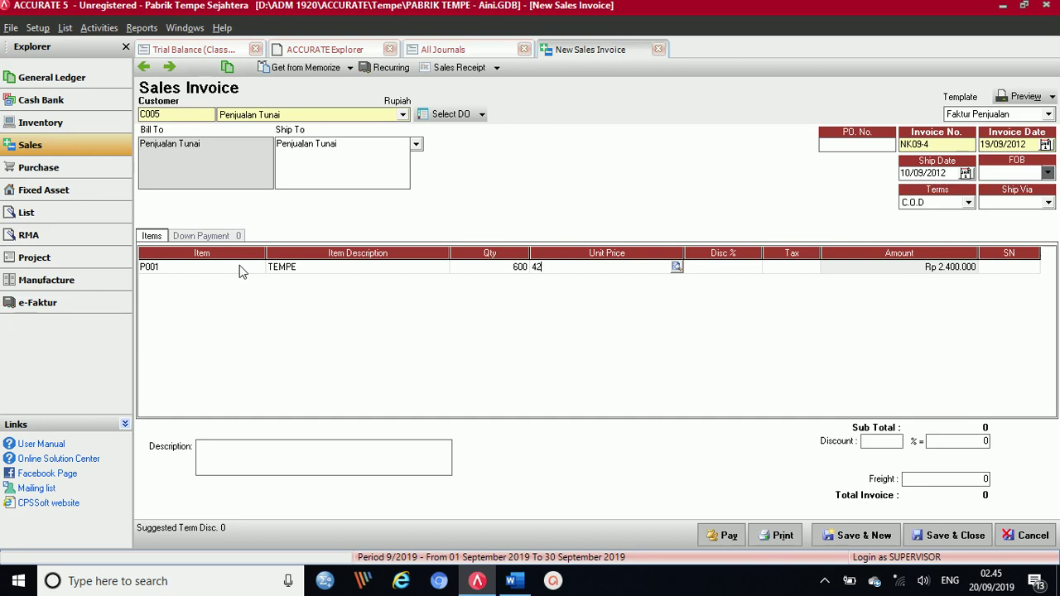
key(Tab)
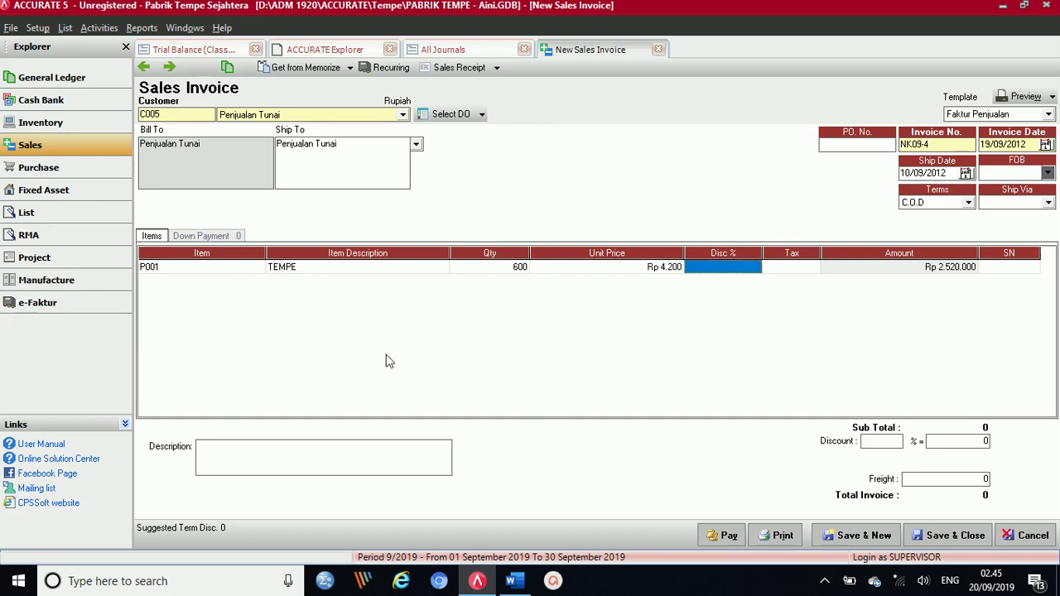
key(Tab)
key(Tab)
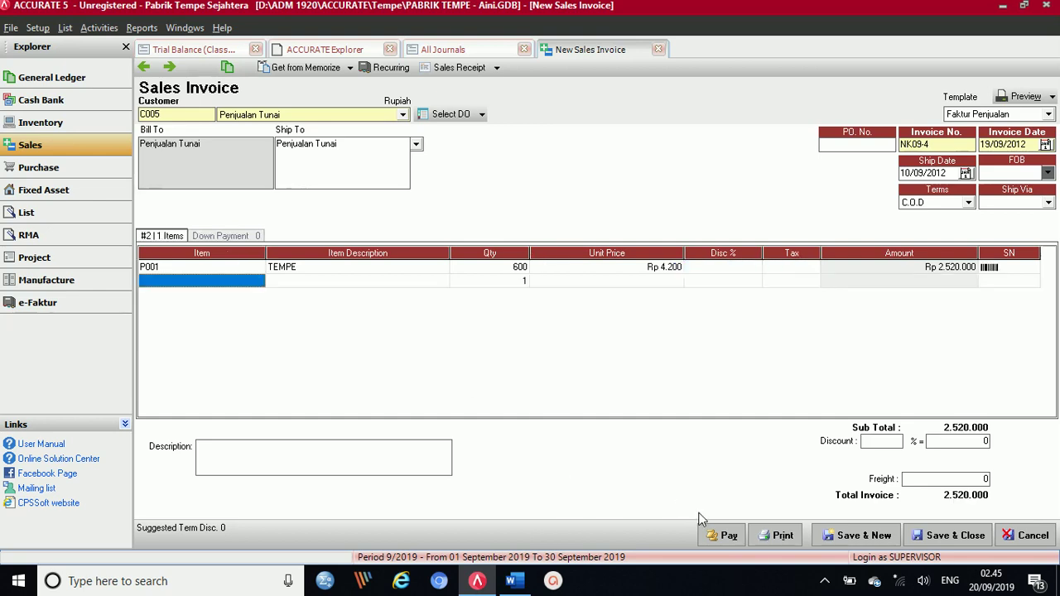
click(843, 540)
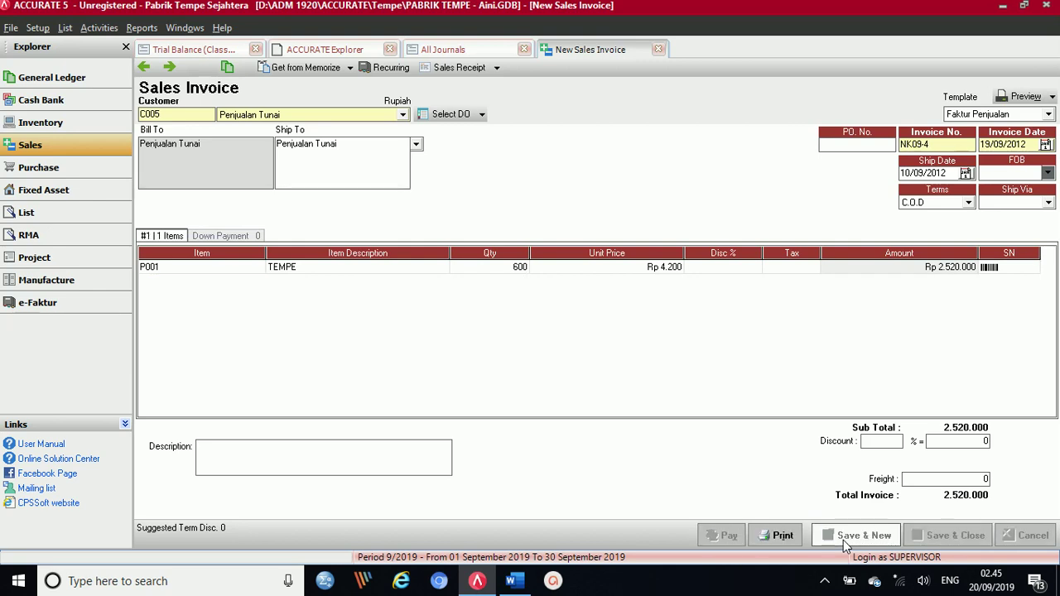
Switch to Word and examine the number, dates, quantity and price on the note in section 22. Transaksi Penjualan Tunai
click(517, 588)
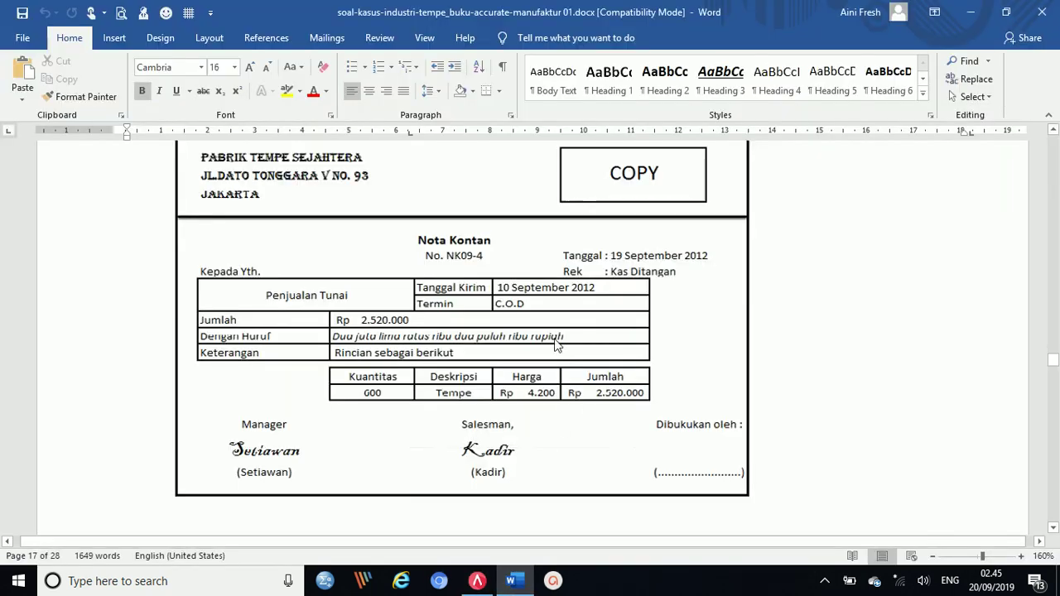
scroll(545, 323, down, 3)
scroll(545, 328, down, 1)
scroll(545, 329, down, 1)
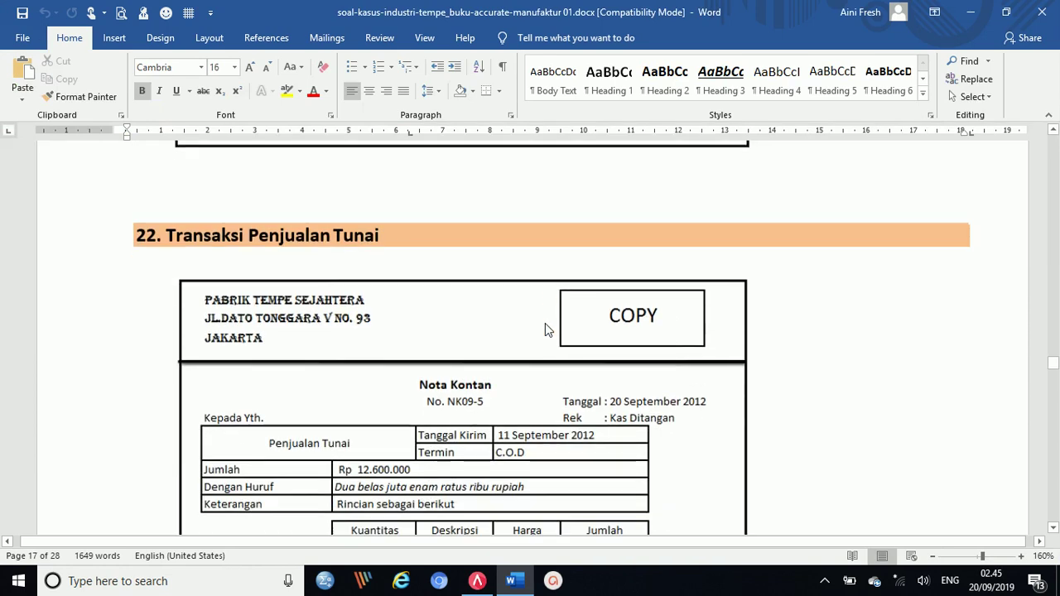
scroll(545, 329, down, 2)
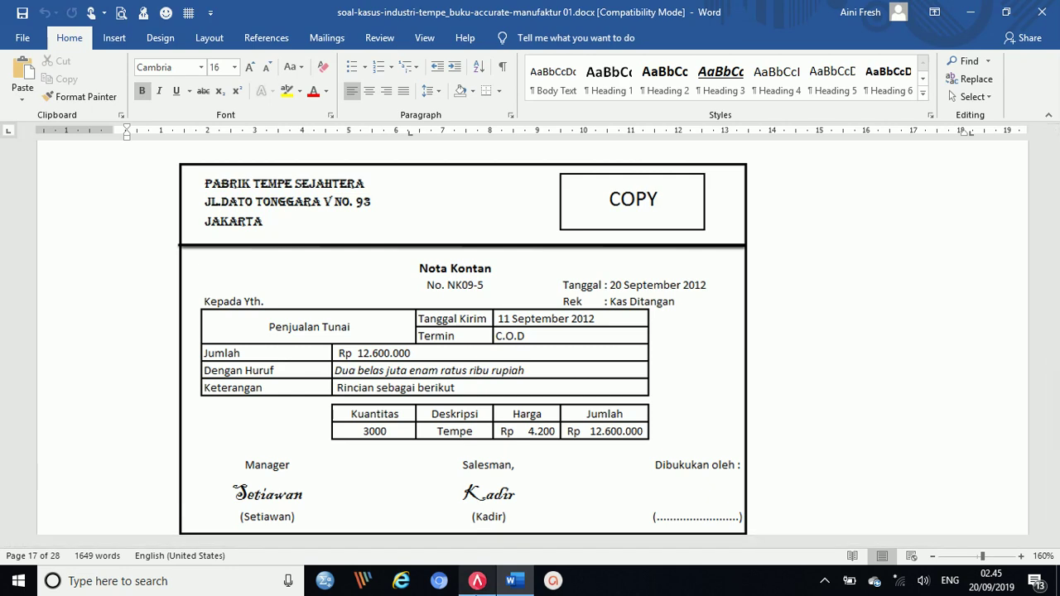
Switch to ACCURATE and choose Penjualan Tunai as the customer of sales invoice NK09-5
click(477, 581)
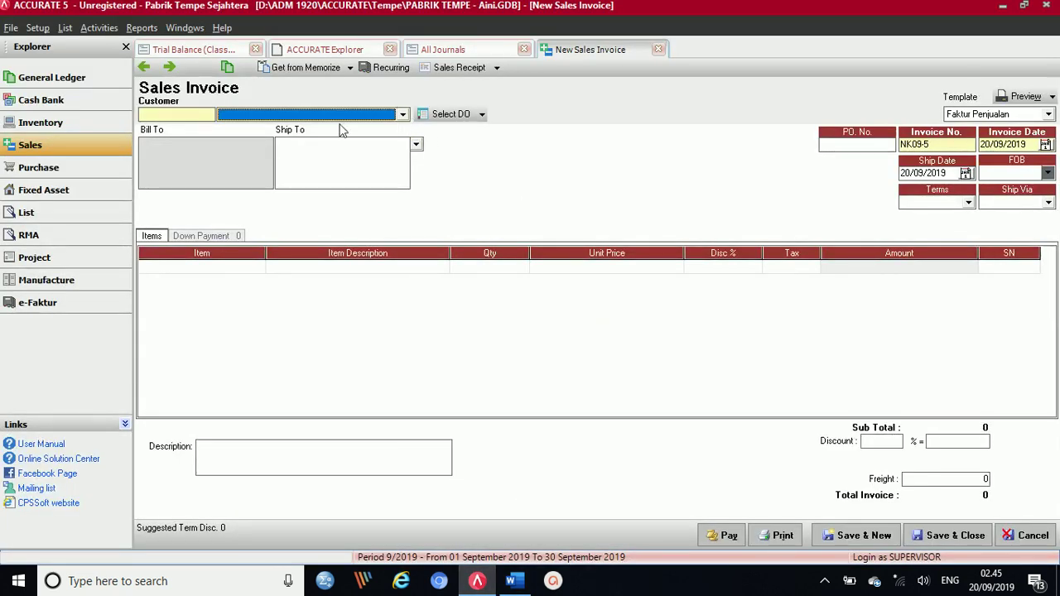
click(401, 114)
click(280, 142)
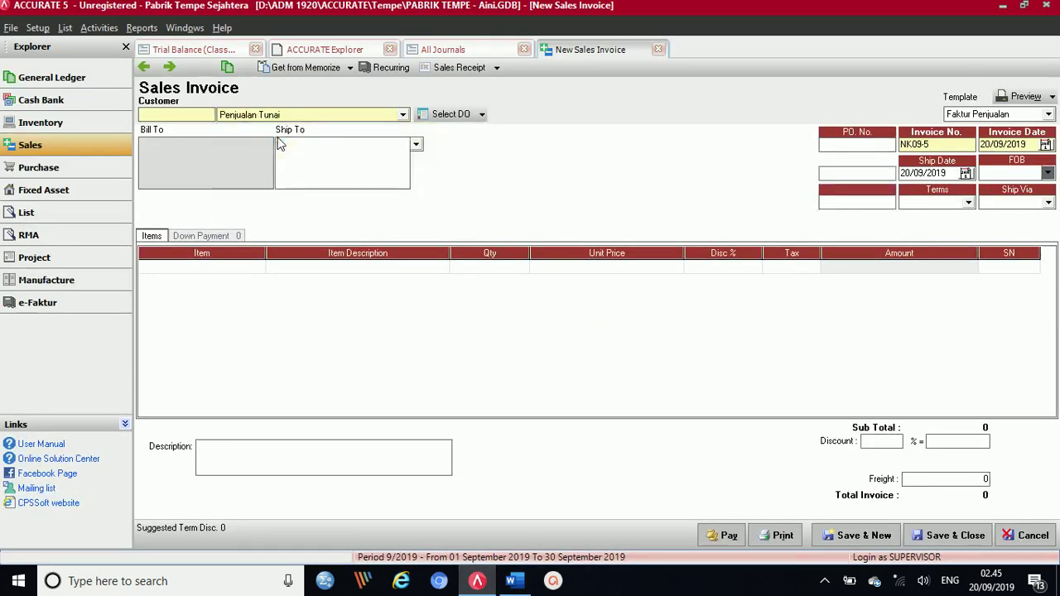
Set the invoice date of NK09-5 to 20/09/2012 and its ship date to 11/09/12
click(1031, 145)
text(2)
text(0/09/2012)
key(Tab)
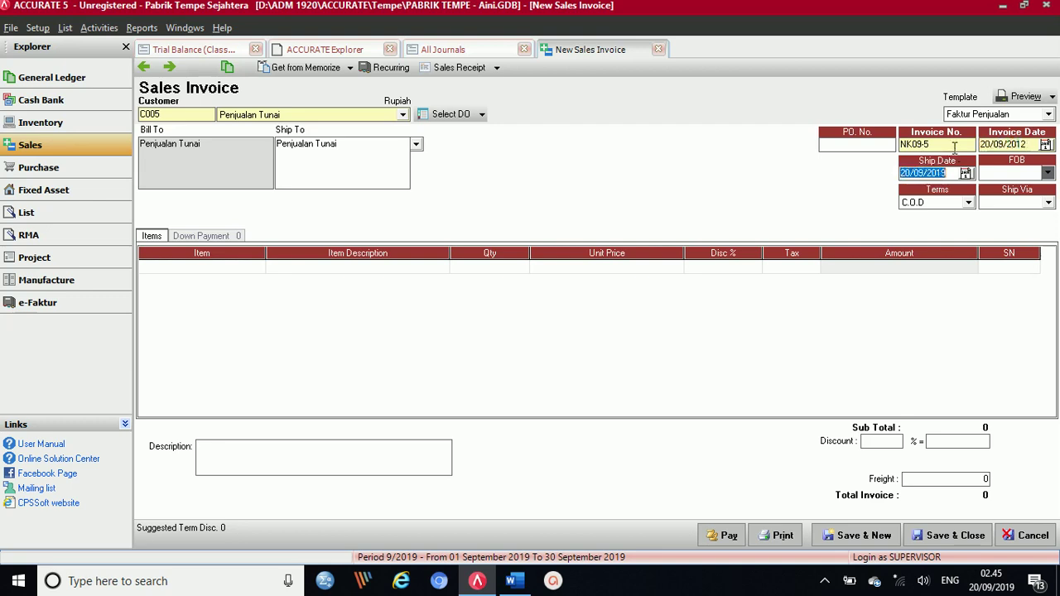
text(11)
key(Tab)
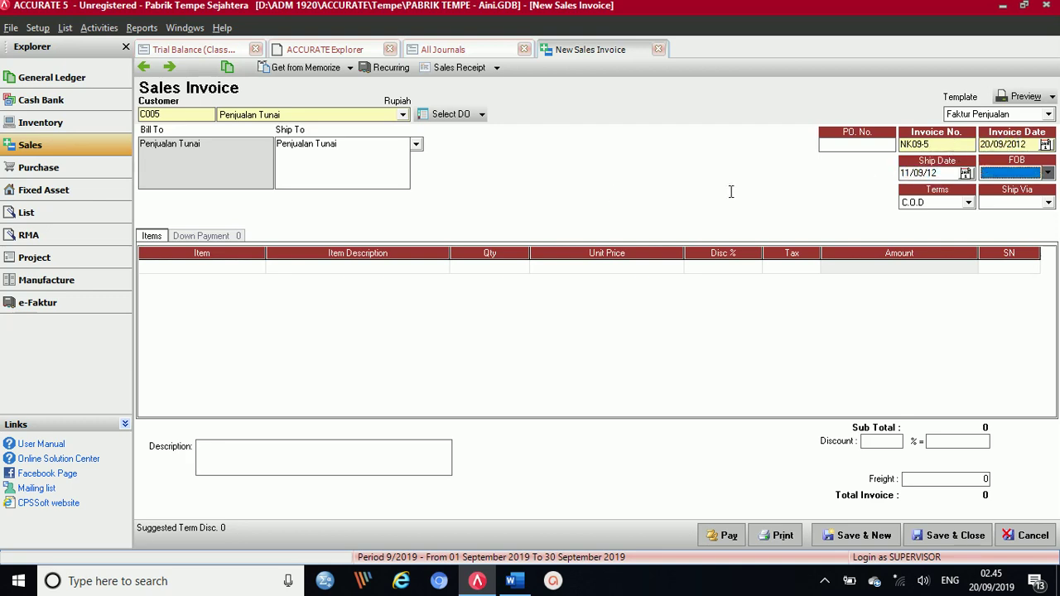
Add the item TEMPE (P001) to the first line of sales invoice NK09-5
click(250, 265)
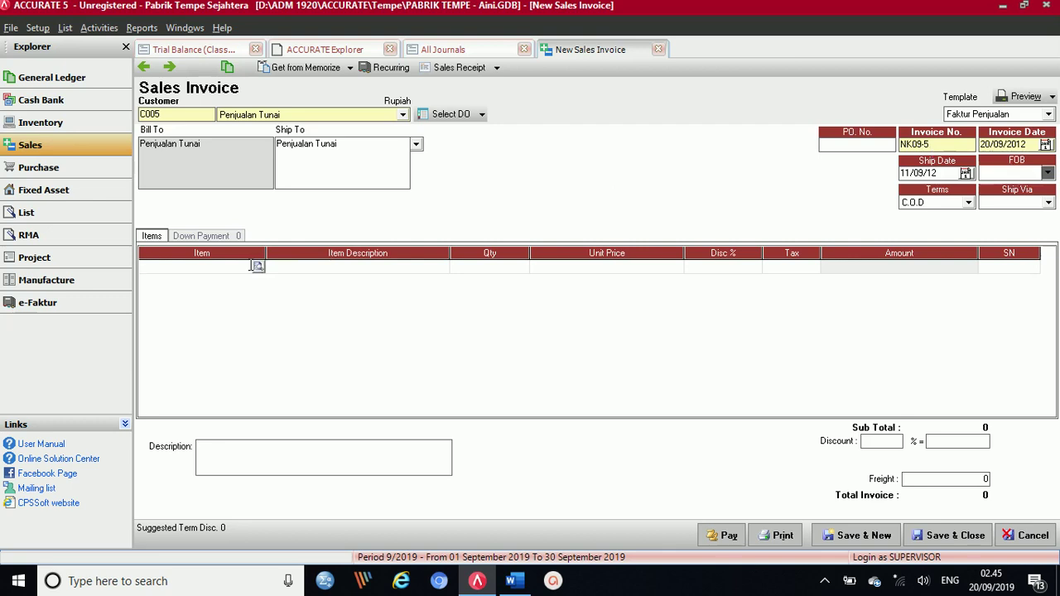
text(1)
key(Return)
key(Return)
key(Tab)
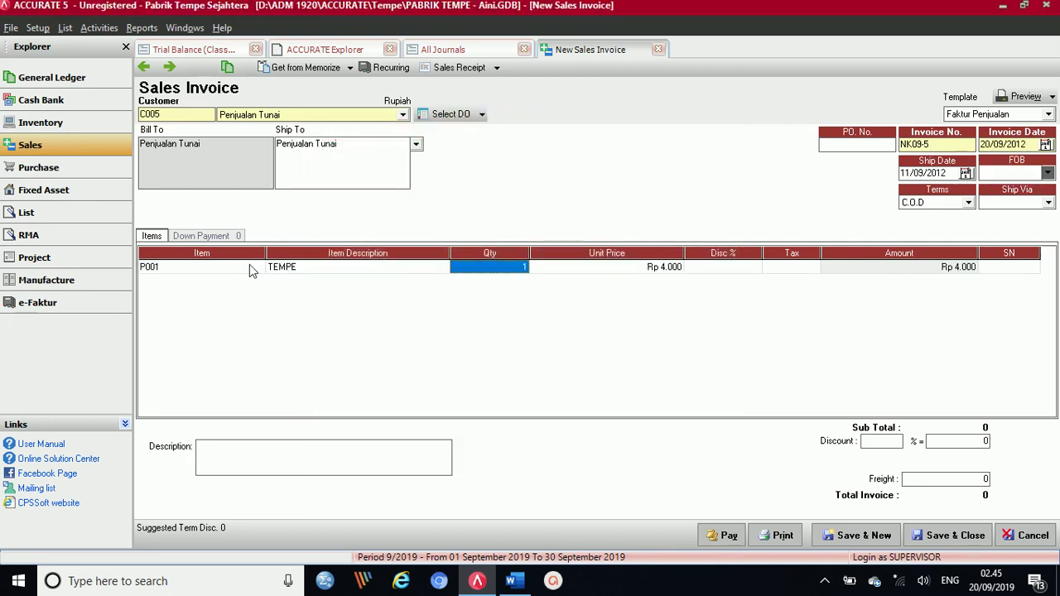
Set the TEMPE line to quantity 3.000 and unit price Rp 4.200, then save and close the invoice
text(3000)
key(Tab)
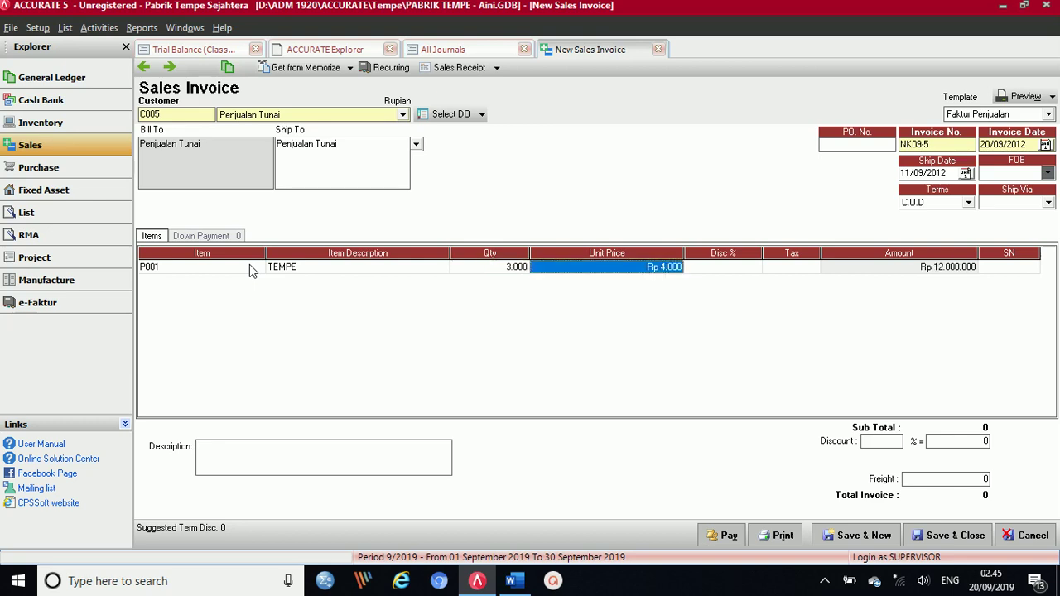
text(4.2)
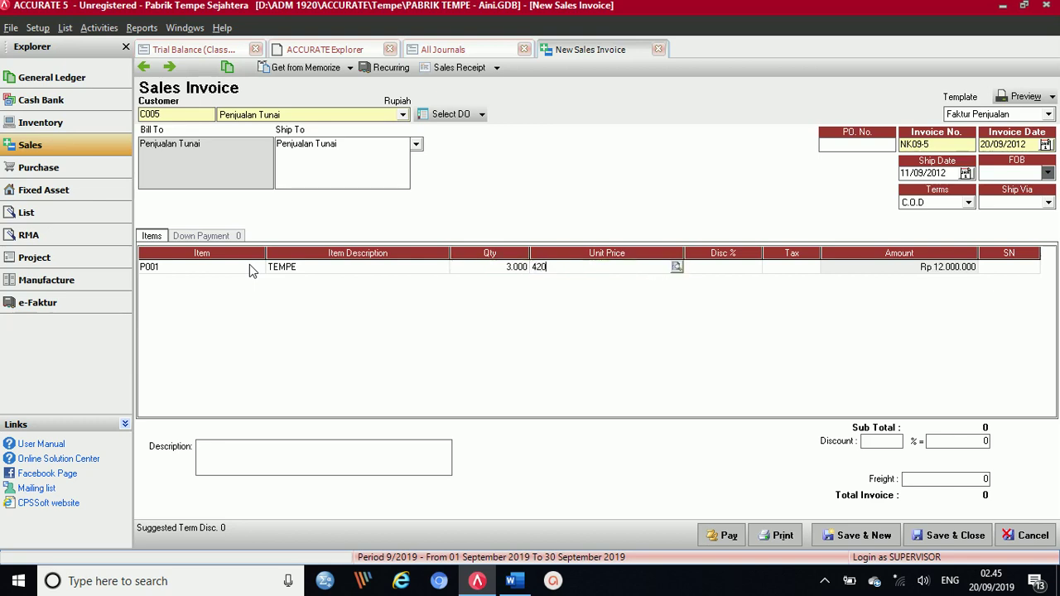
text(00)
key(Tab)
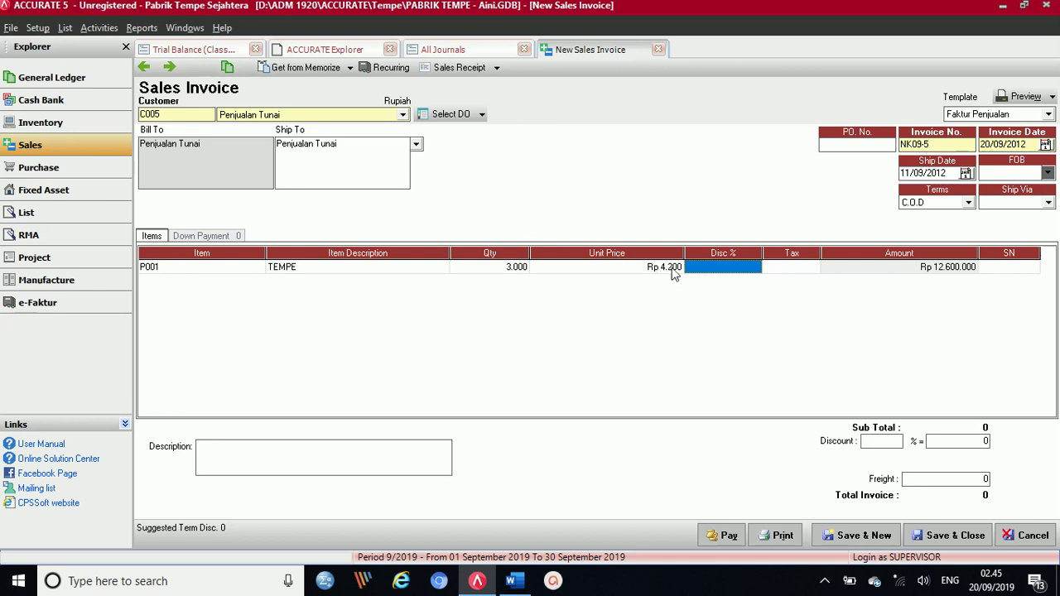
key(Tab)
key(Tab)
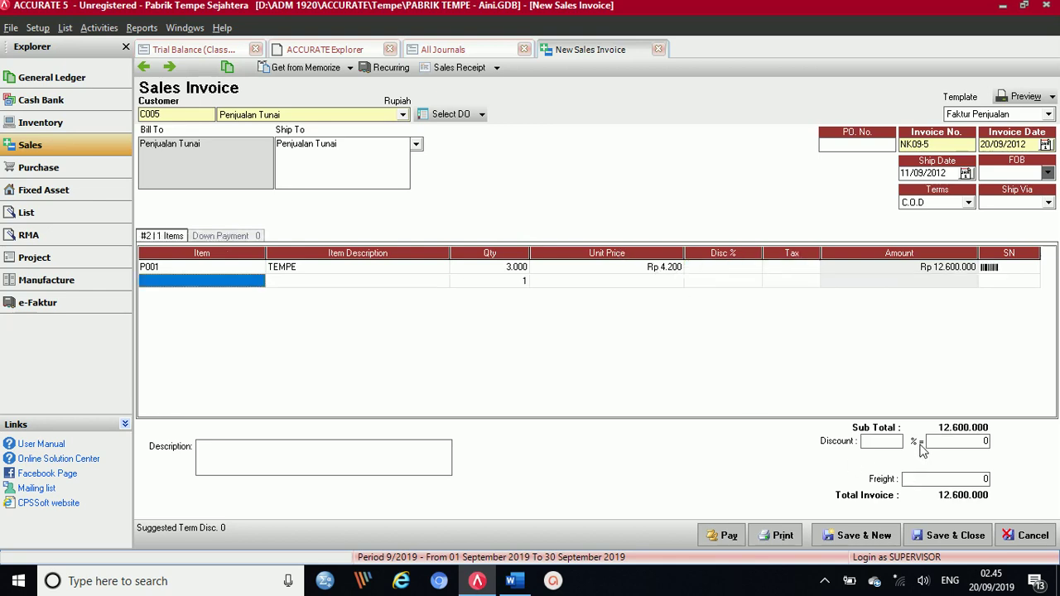
click(949, 536)
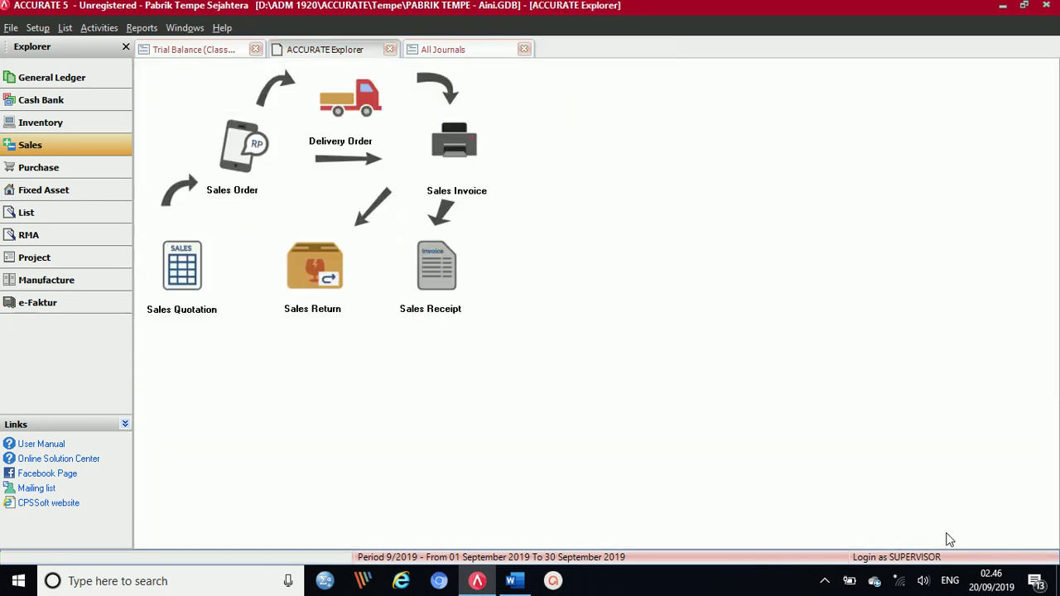
Refresh the All Journals report and examine the journal entries of sales invoices NK09-3, NK09-4 and NK09-5
click(509, 42)
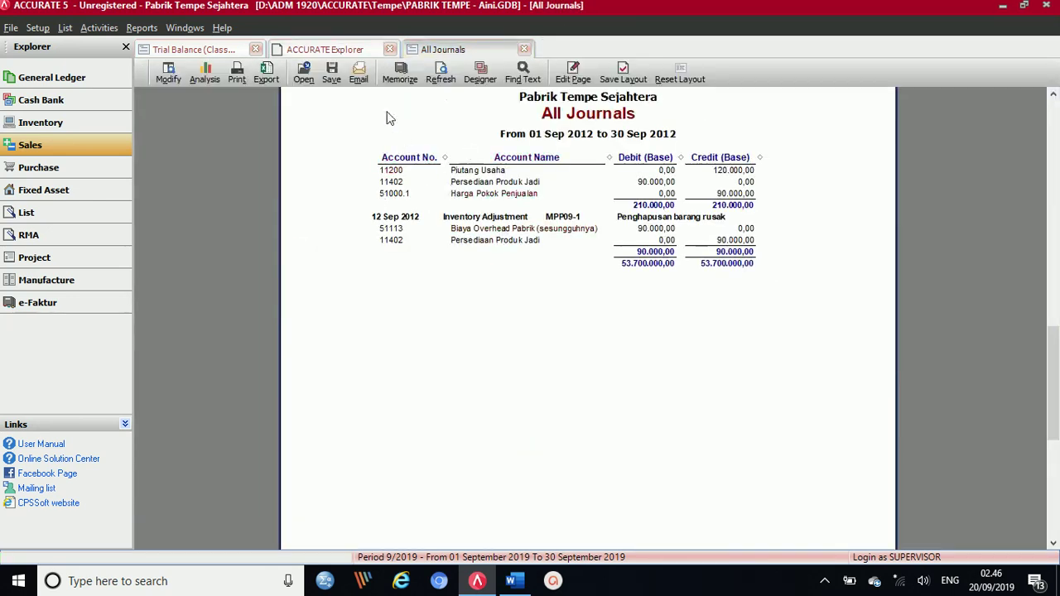
click(440, 75)
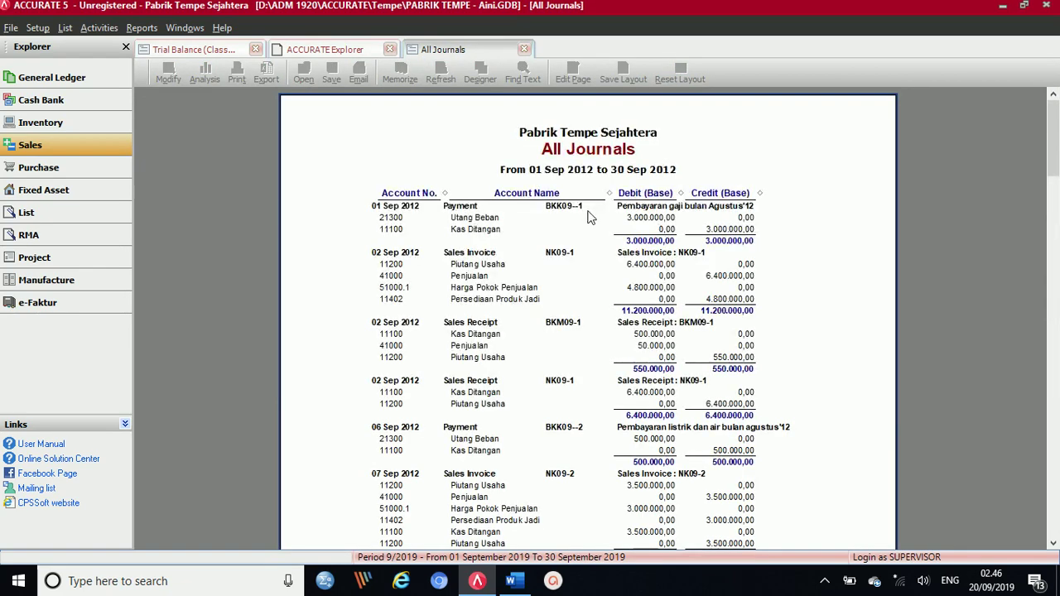
drag(1056, 169, 1046, 389)
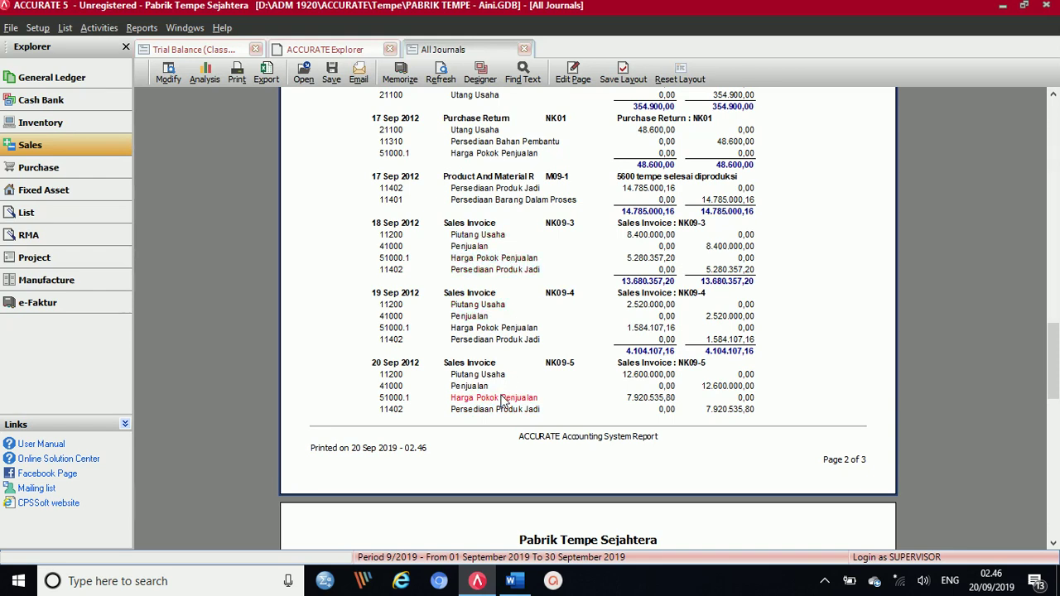
scroll(584, 362, down, 3)
scroll(584, 362, up, 3)
scroll(583, 362, down, 5)
scroll(586, 358, up, 3)
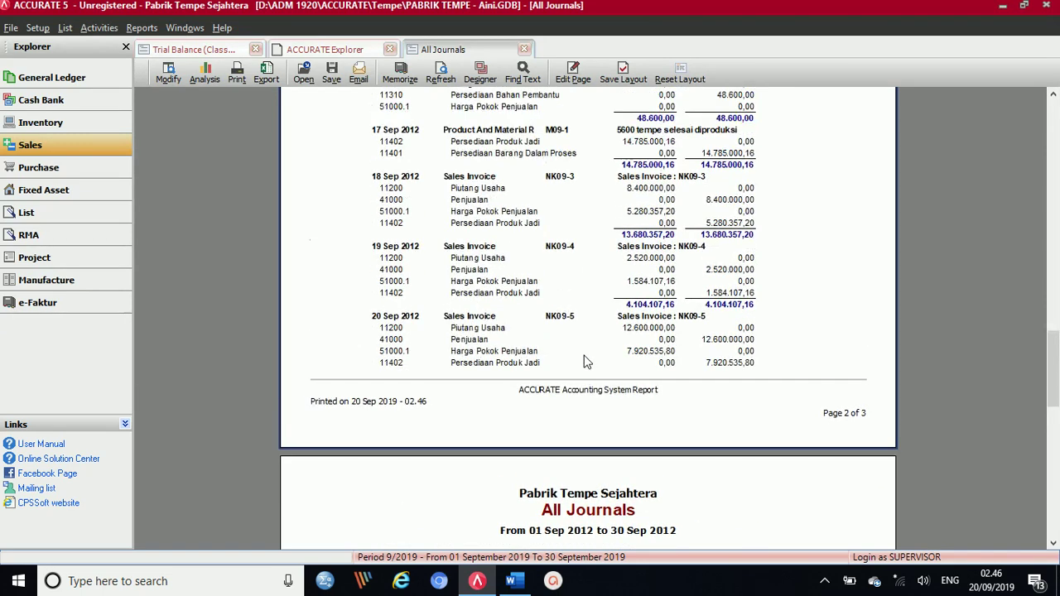